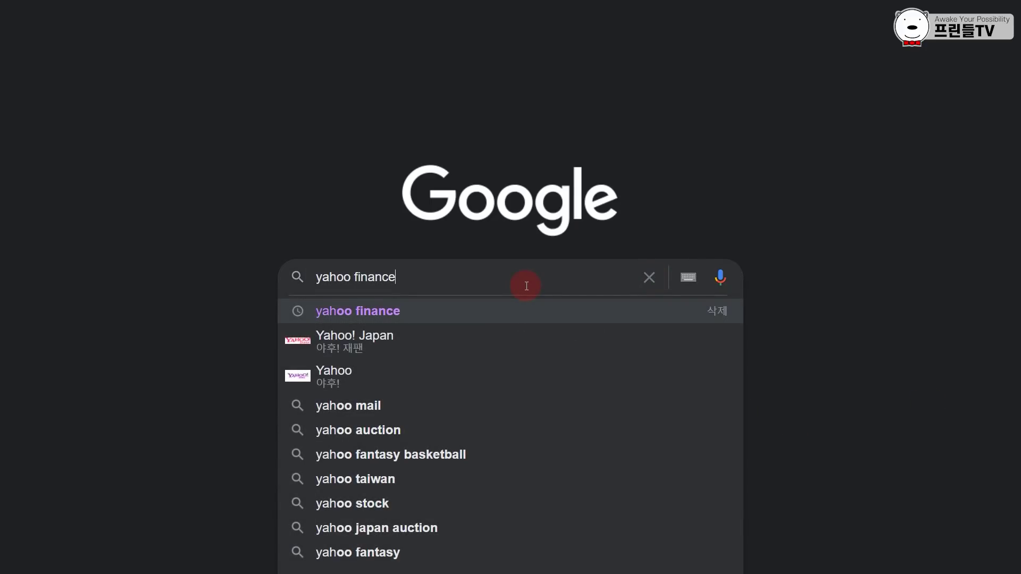
- Find Yahoo Finance through the web search and open the historical data for SPY (SPDR S&P 500 ETF Trust)
key(Return)
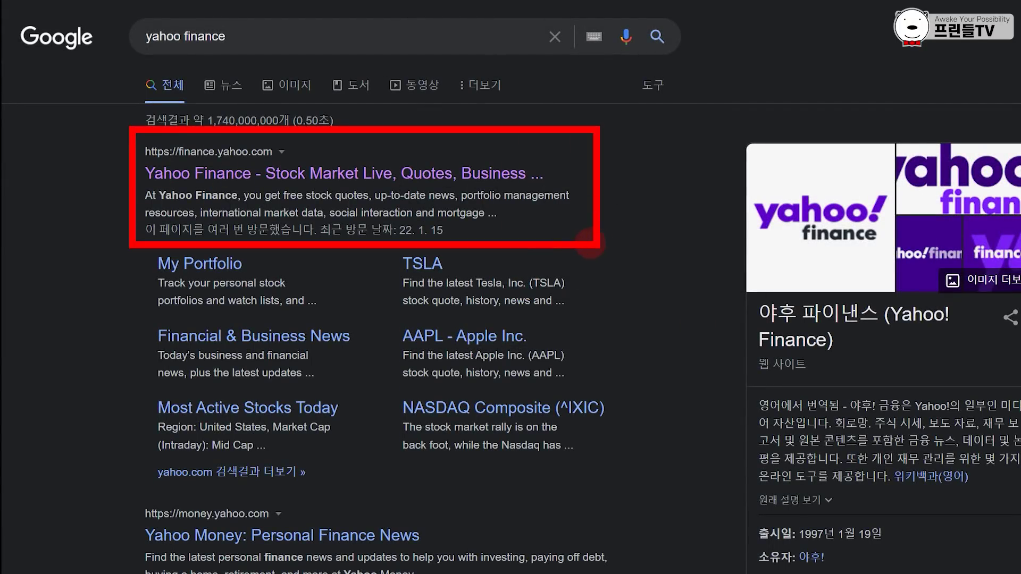
click(417, 175)
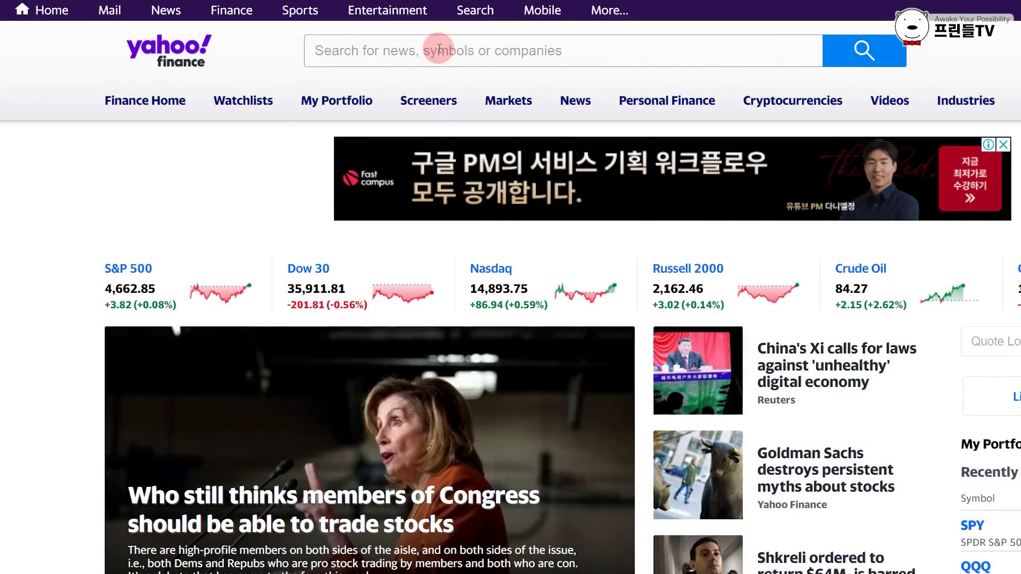
click(439, 48)
text(spy)
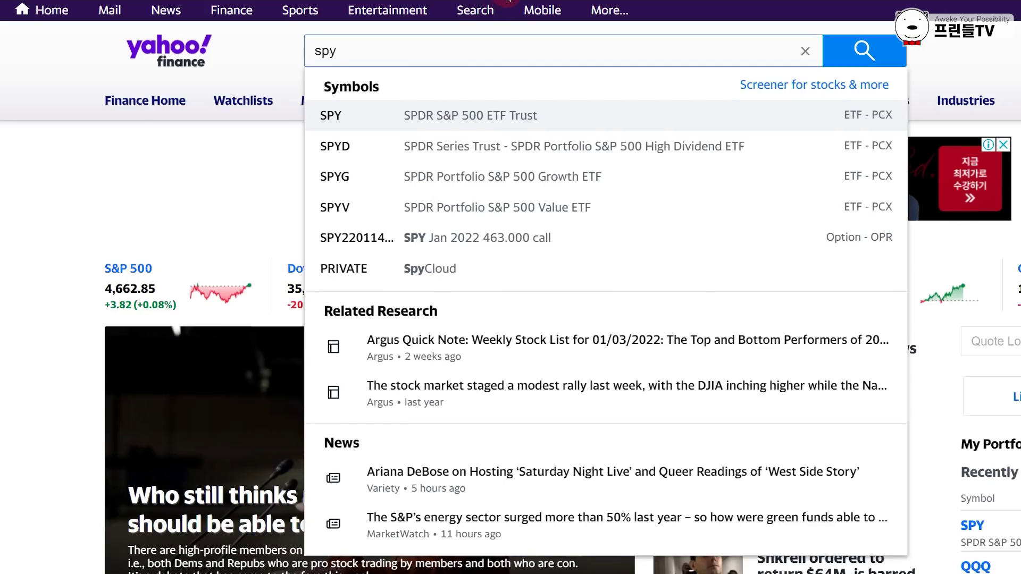
click(588, 127)
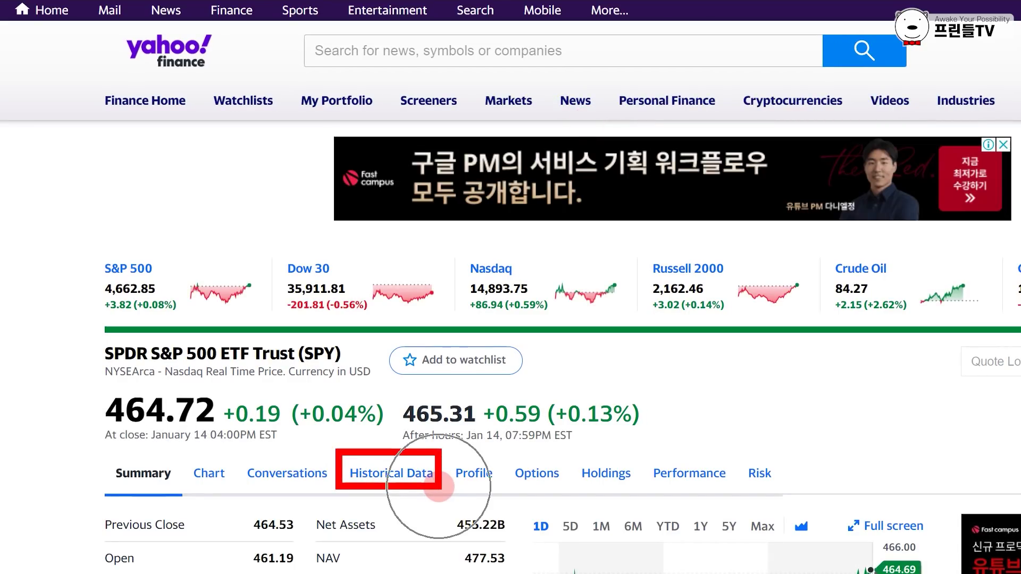
click(435, 486)
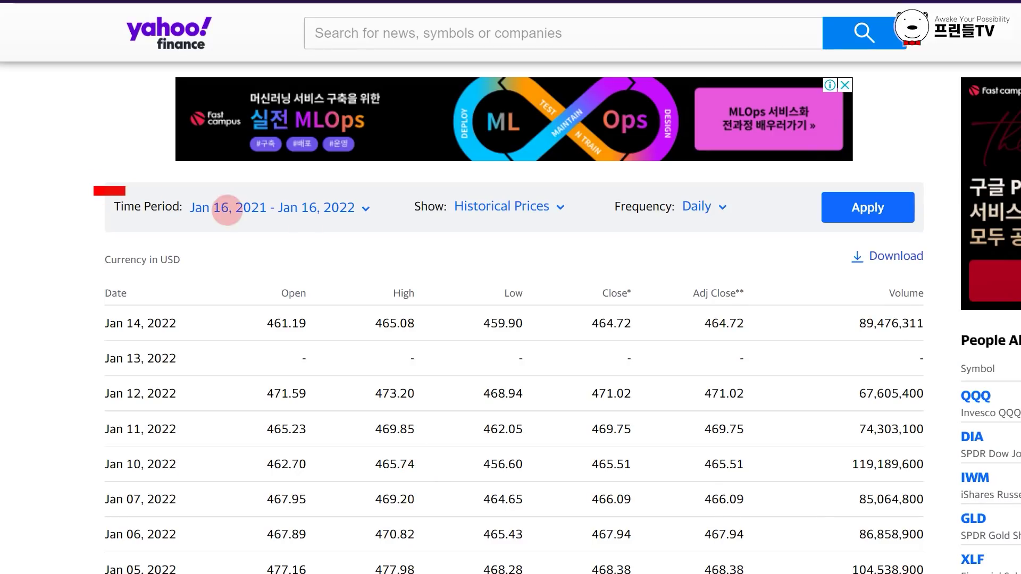
- Apply the Max time period to the daily historical prices and download the data
click(214, 213)
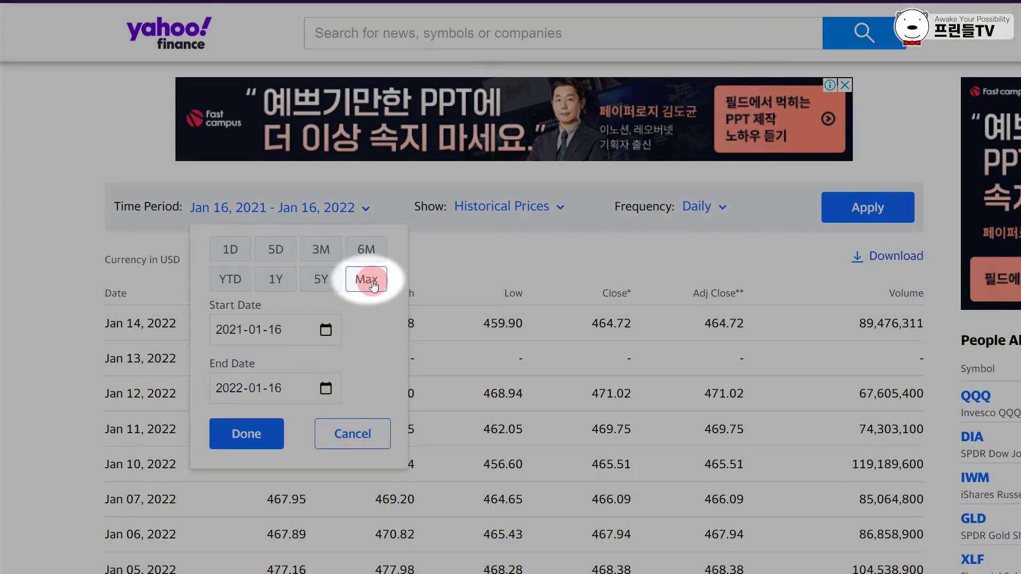
click(372, 282)
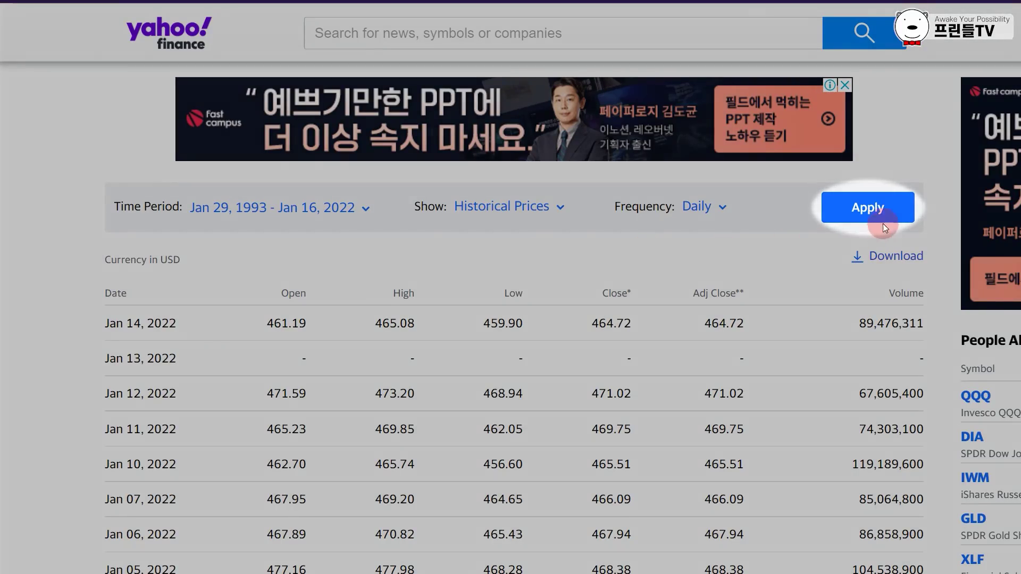
click(868, 210)
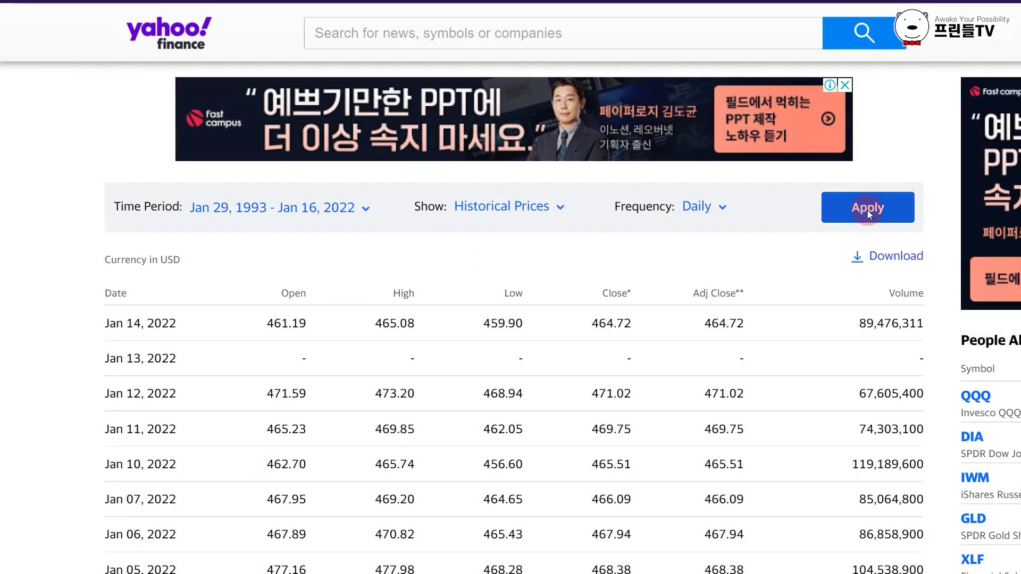
click(897, 264)
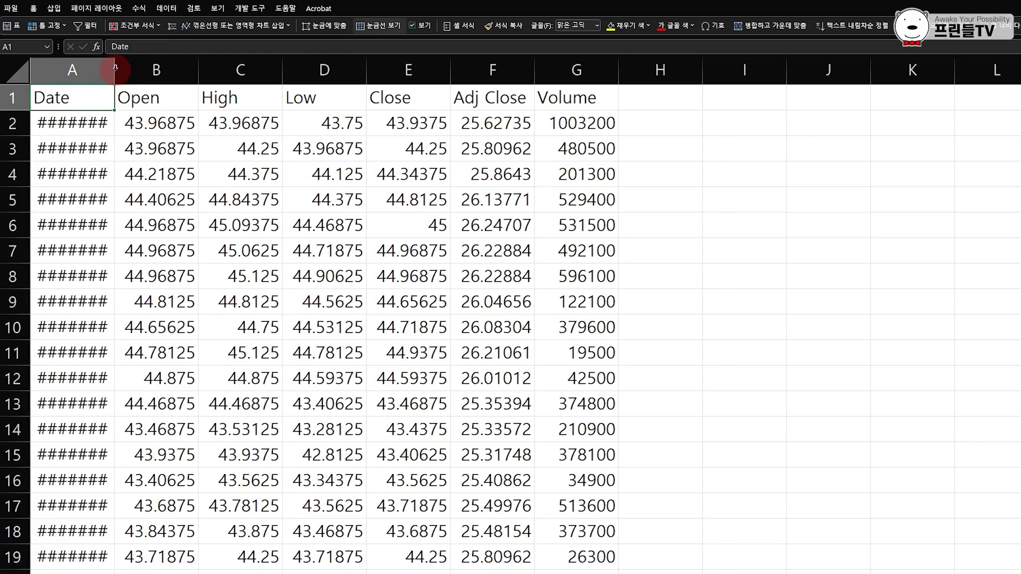
- In the downloaded file in Excel, autofit the Date column and delete the Open, High, Low, Close and Volume columns
double_click(115, 70)
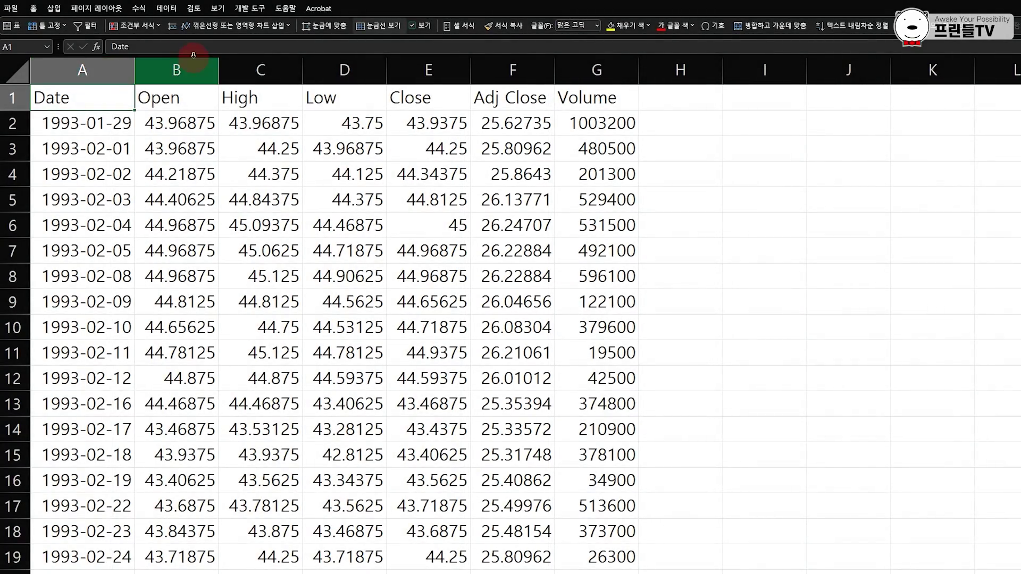
drag(166, 77, 402, 117)
right_click(374, 135)
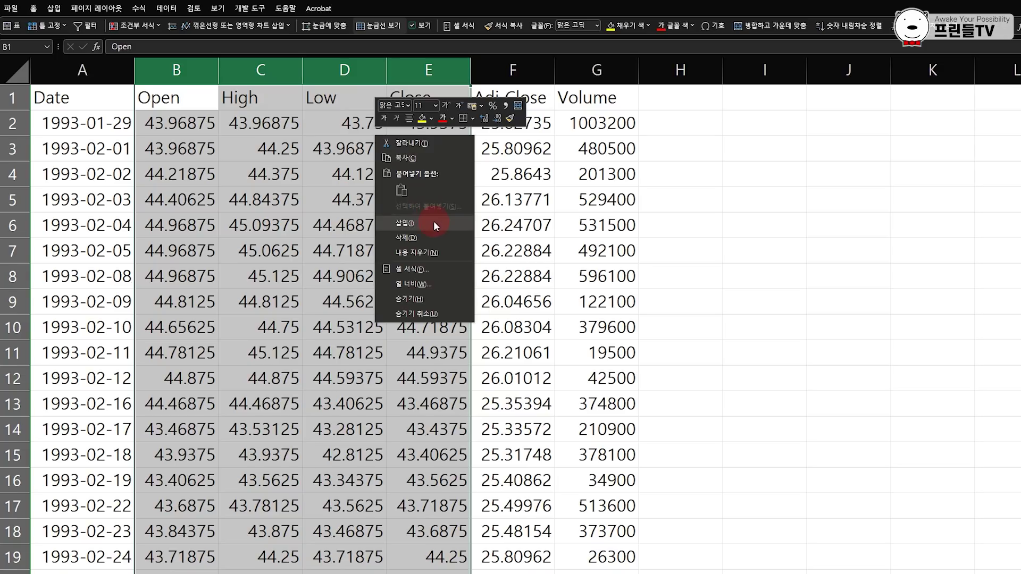
click(429, 235)
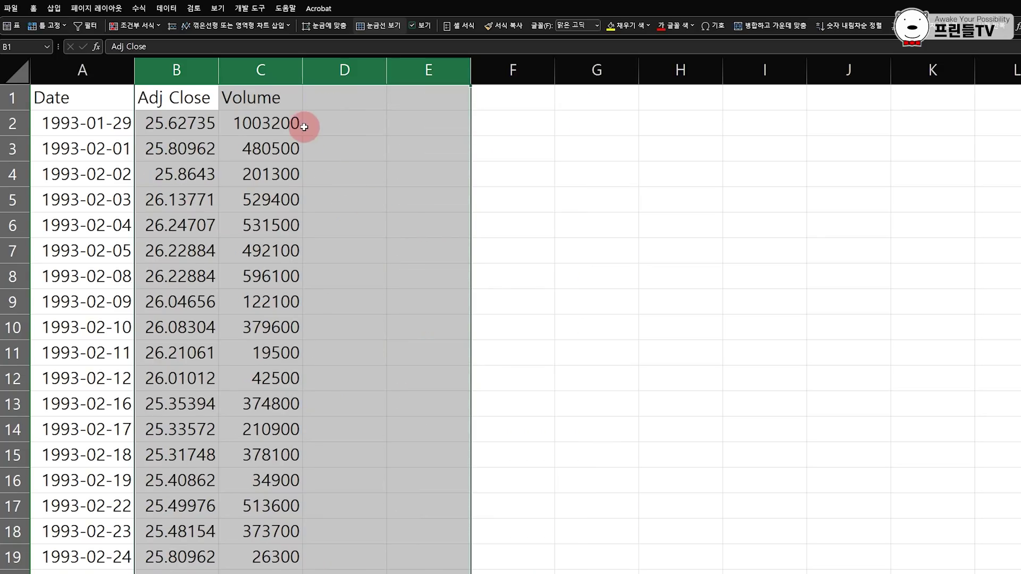
click(272, 67)
right_click(272, 101)
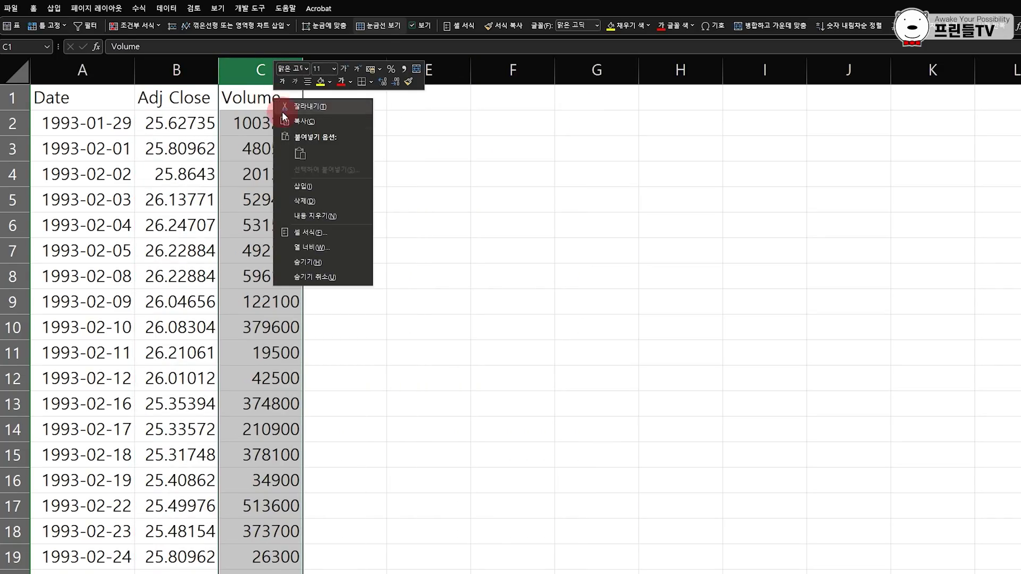
click(328, 202)
- Add the headers Year in C1 and Day in D1
click(284, 102)
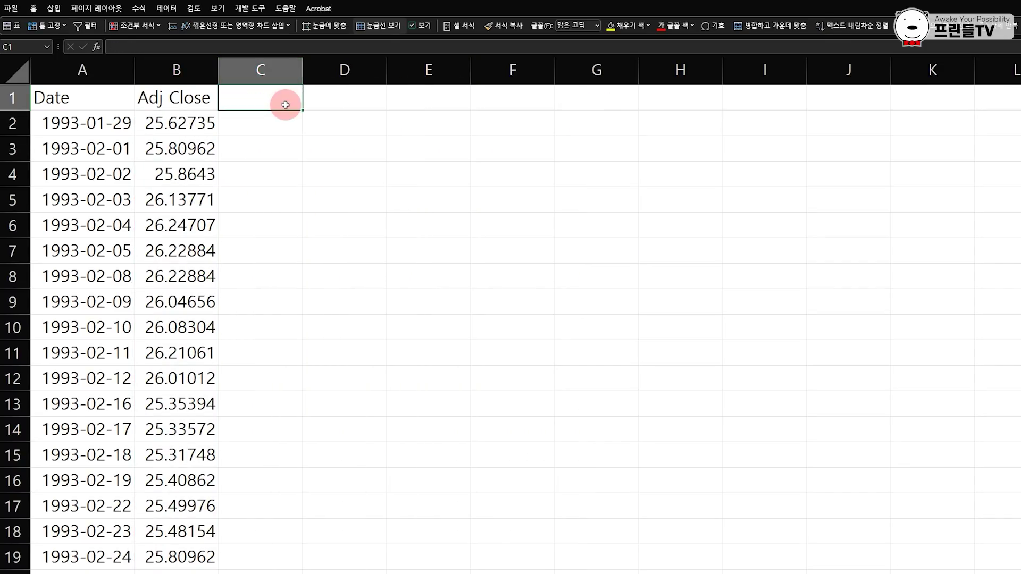
text(Year)
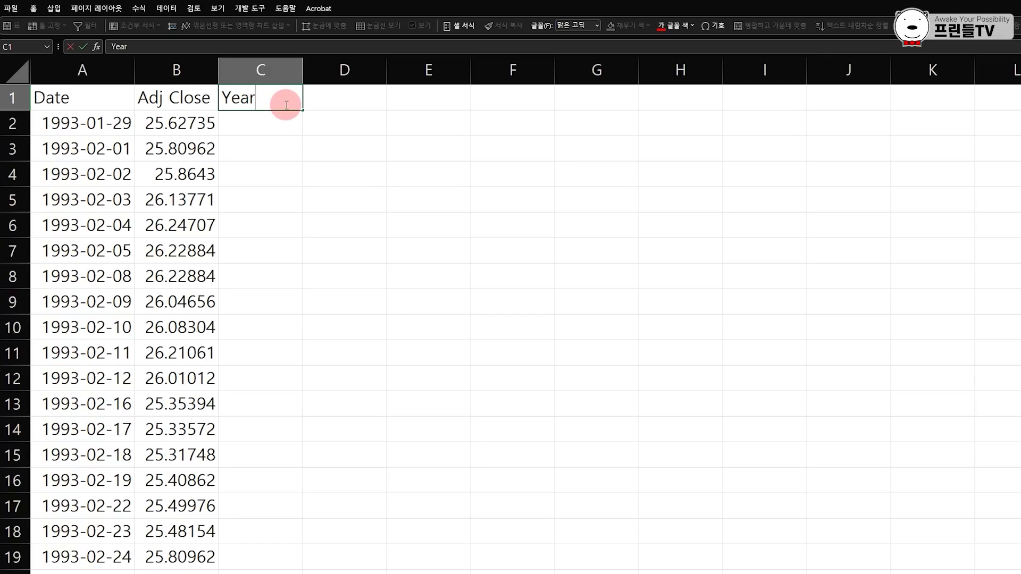
key(Tab)
text(Day)
key(Return)
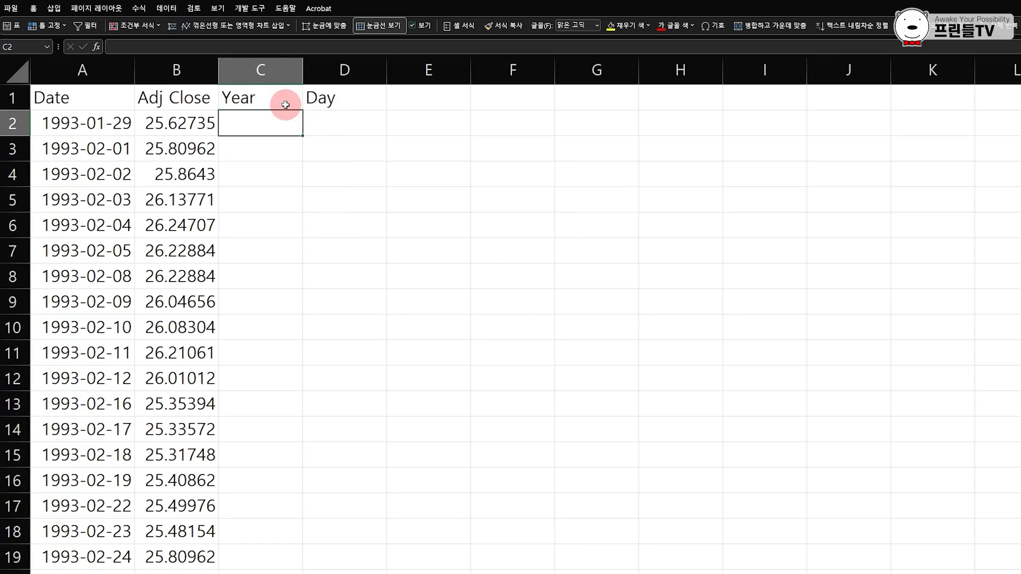
- Extract the year of the first date in C2 with the formula =YEAR(A2)
text(=)
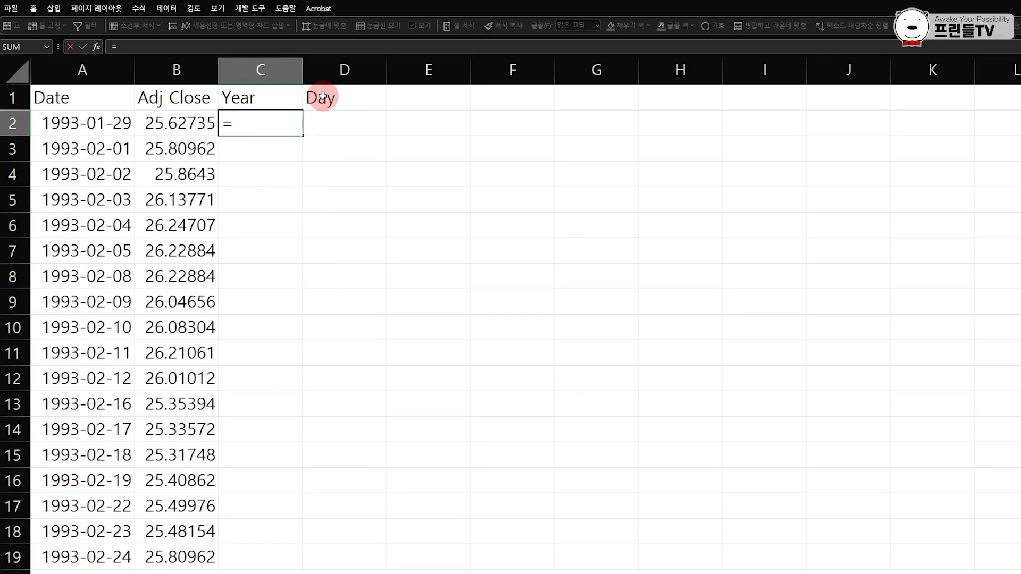
text(year)
key(Tab)
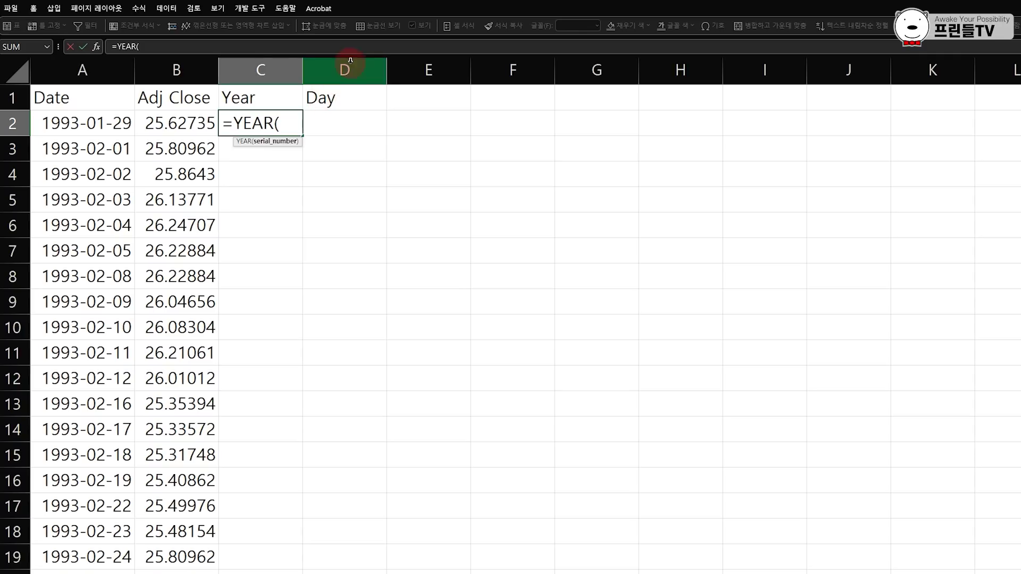
click(87, 126)
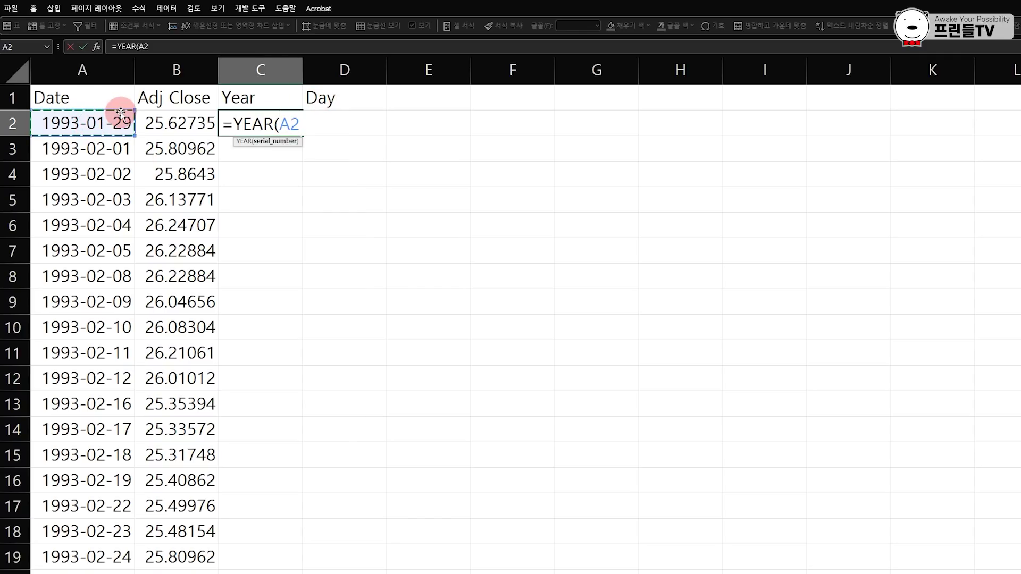
key(Return)
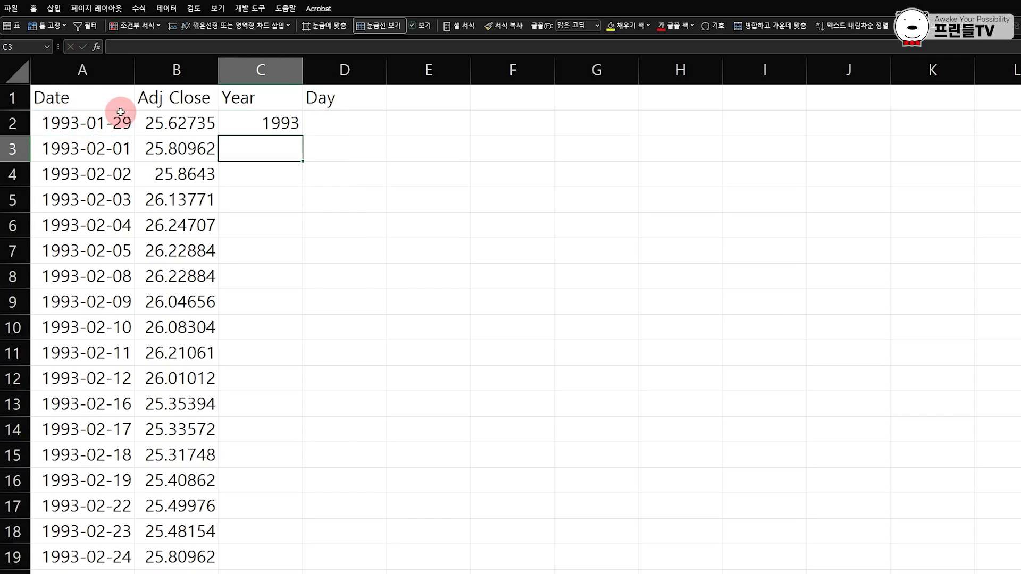
- Enter the formula =DATE(2999,MONTH(A2),DAY(A2)) in D2 to give the date a common year
click(349, 119)
text(=Date)
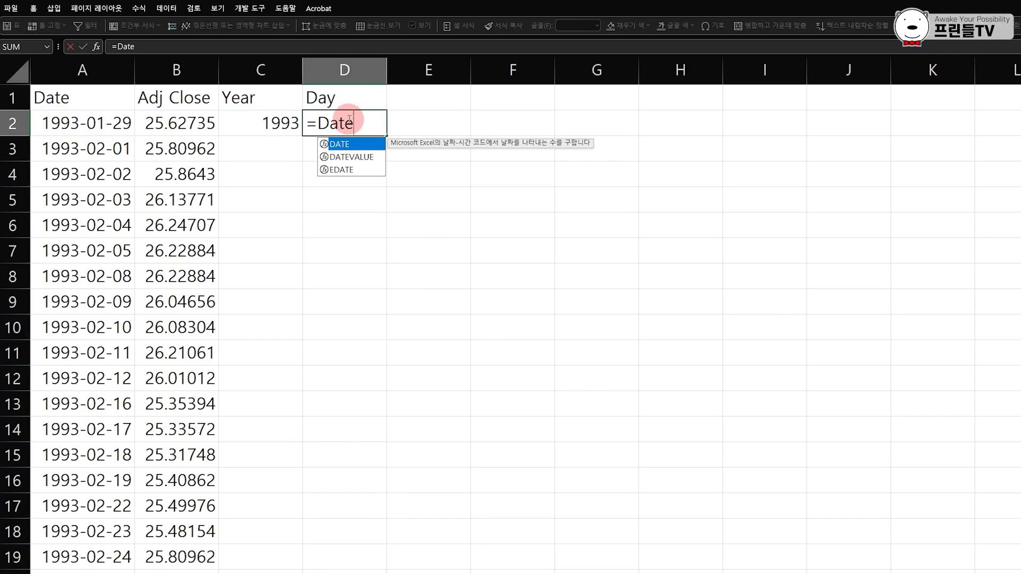
key(Tab)
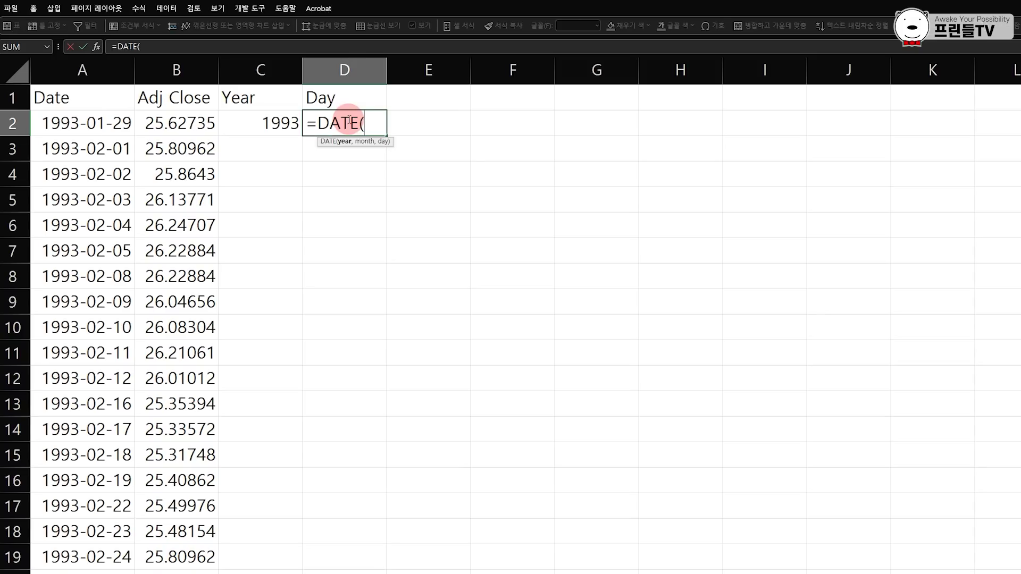
text(2999,m)
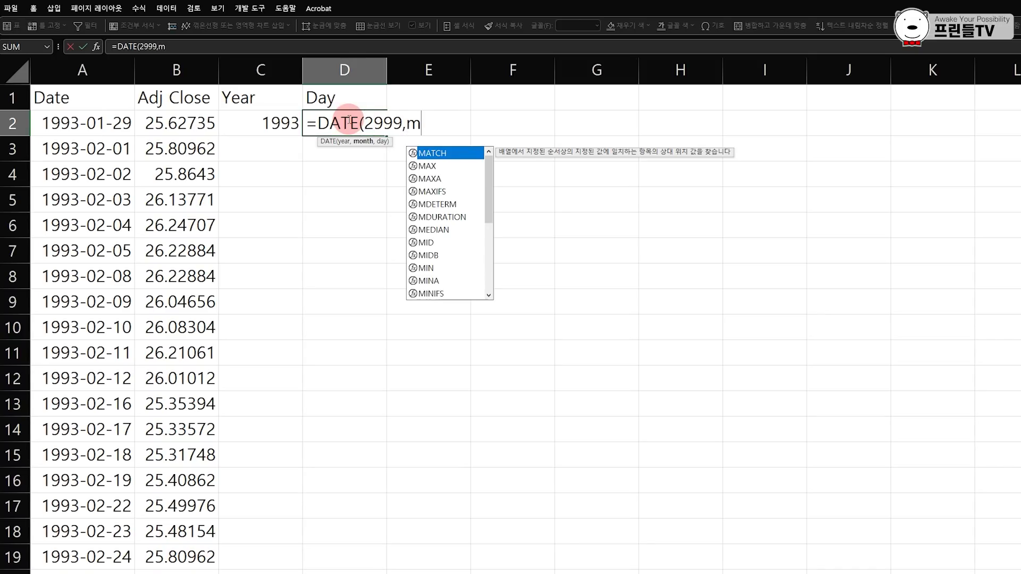
text(on)
key(Tab)
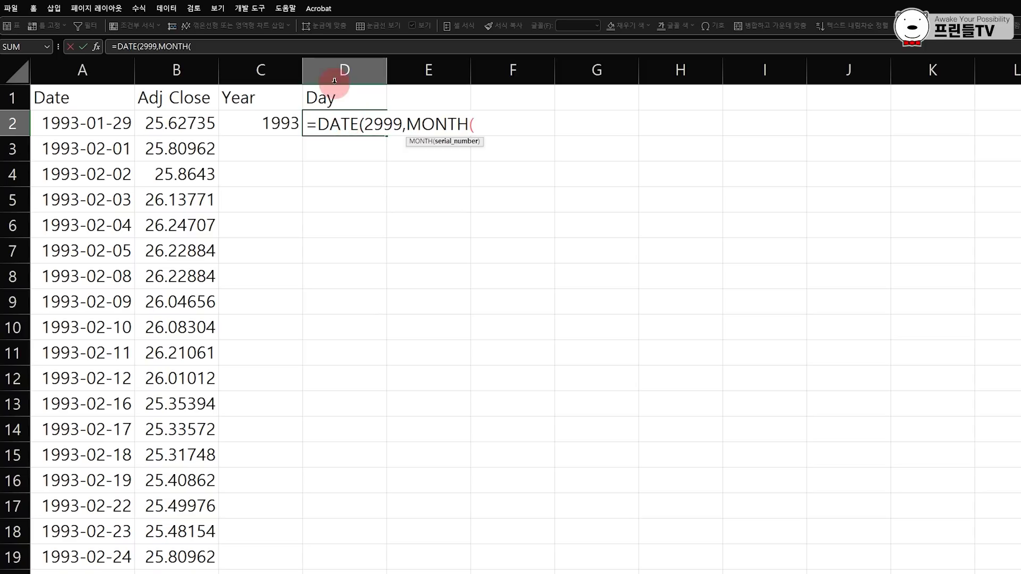
click(101, 129)
text(),)
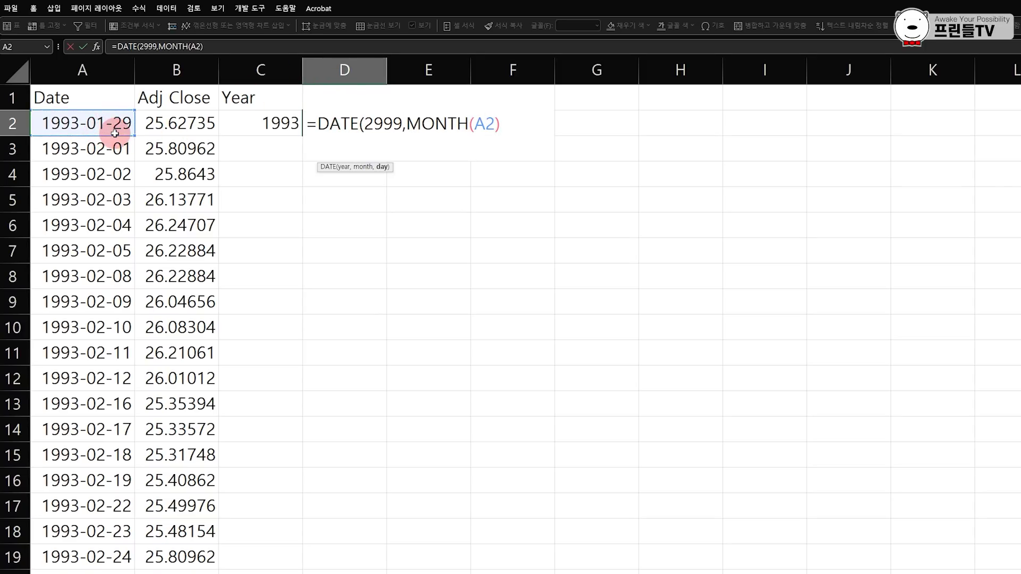
text(day)
key(Tab)
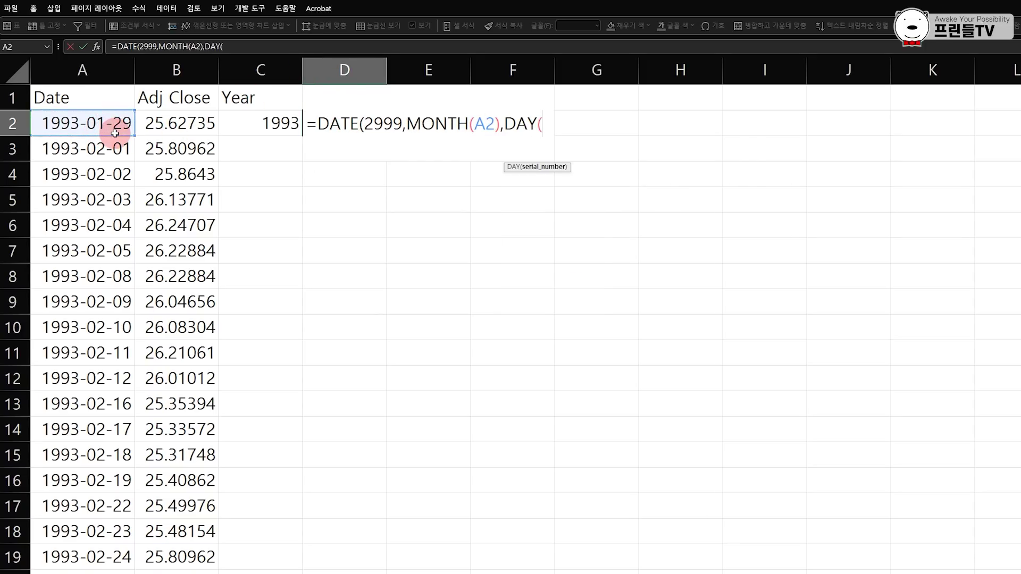
click(104, 125)
text()))
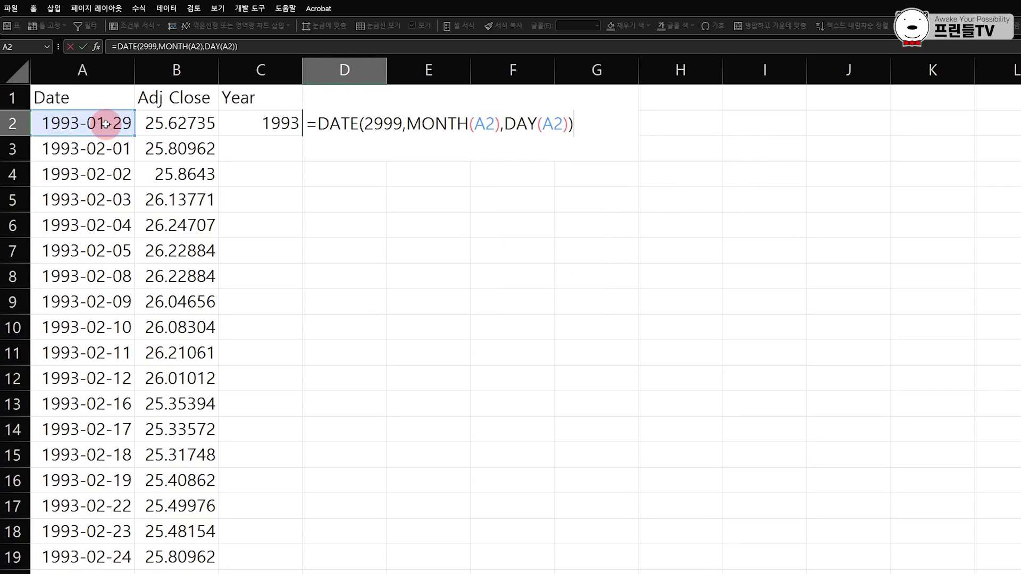
key(Return)
- Format cell D2 with the custom number format mm-dd
click(396, 123)
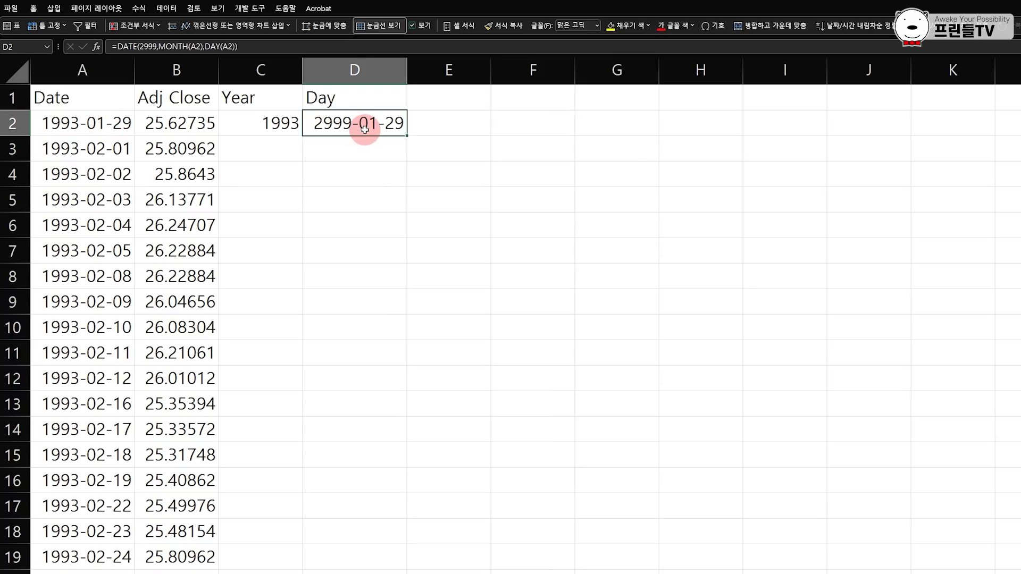
click(464, 27)
drag(859, 221, 343, 174)
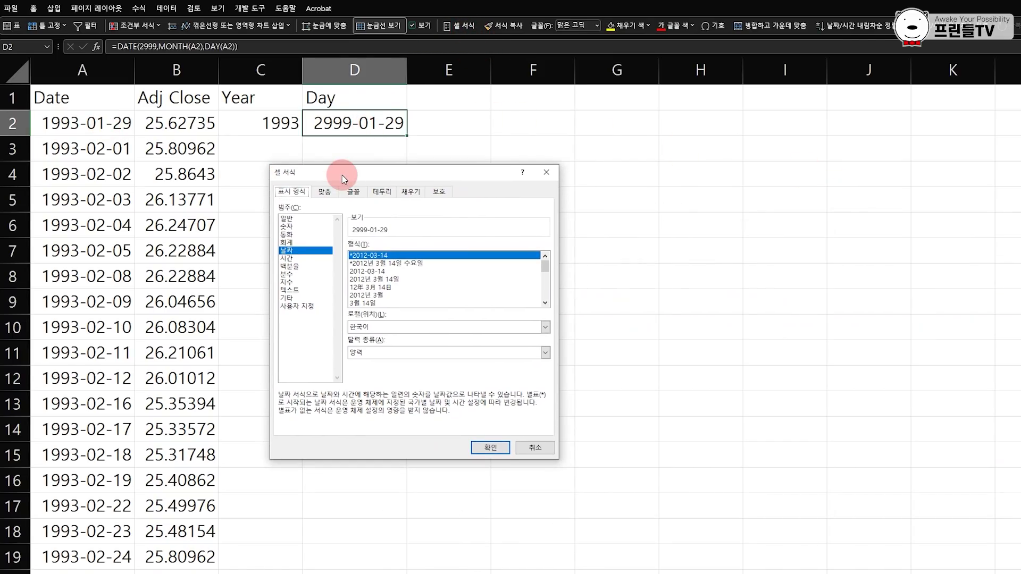
click(311, 307)
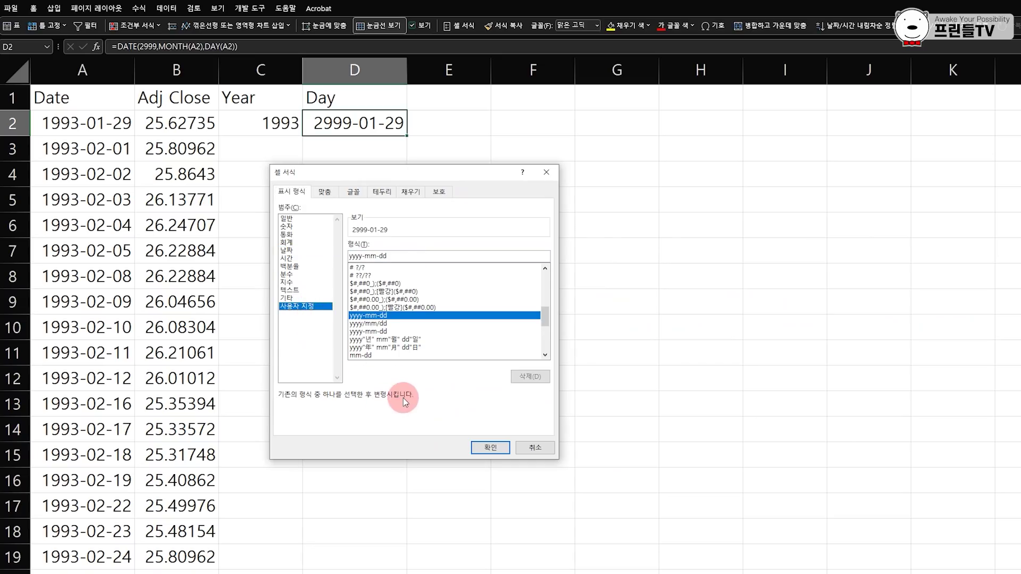
click(389, 356)
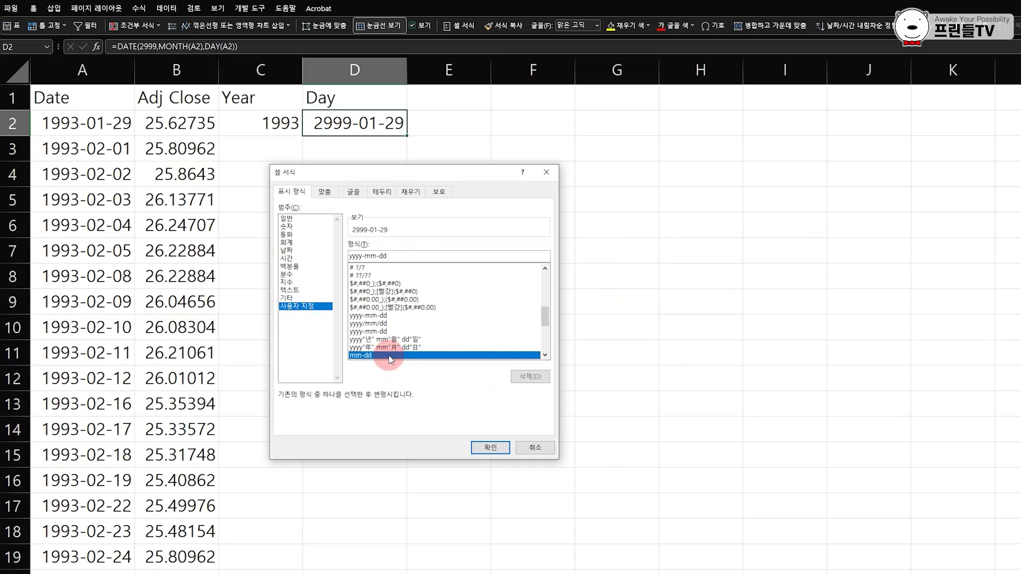
click(490, 448)
- Fill the Year and Day formulas from C2:D2 down all data rows and add filters to columns A through D
drag(275, 123, 366, 125)
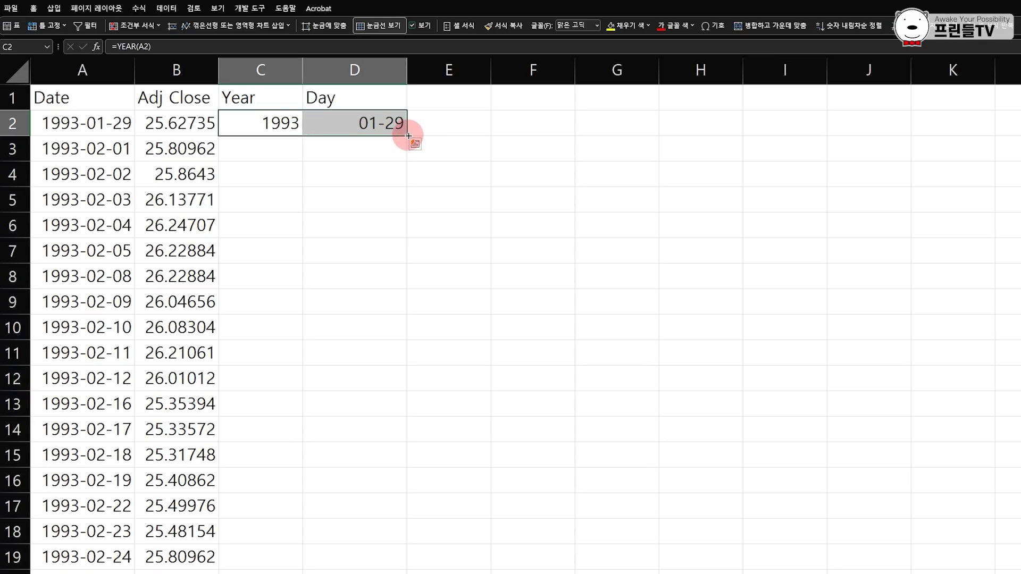
double_click(408, 135)
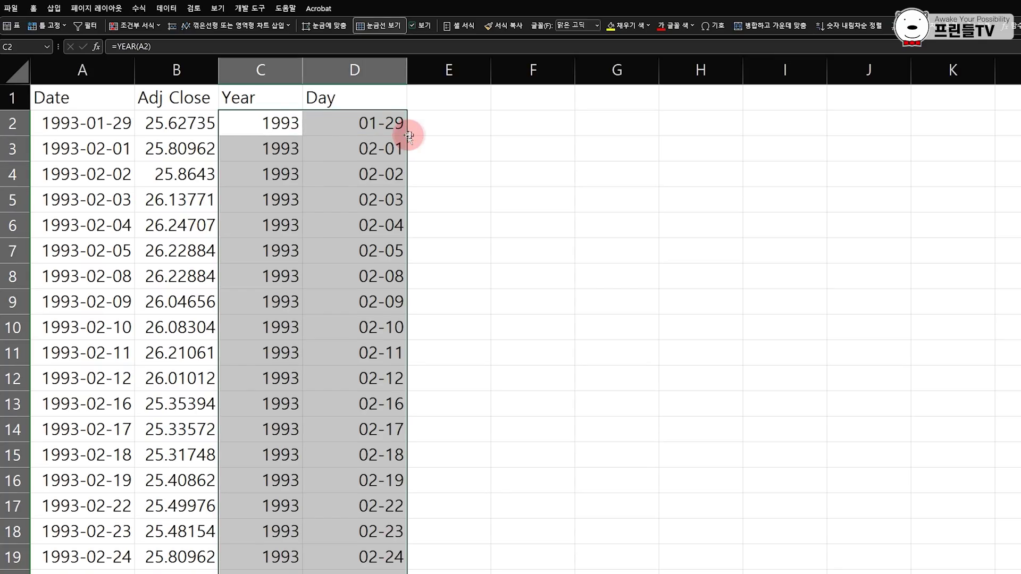
drag(106, 70, 331, 92)
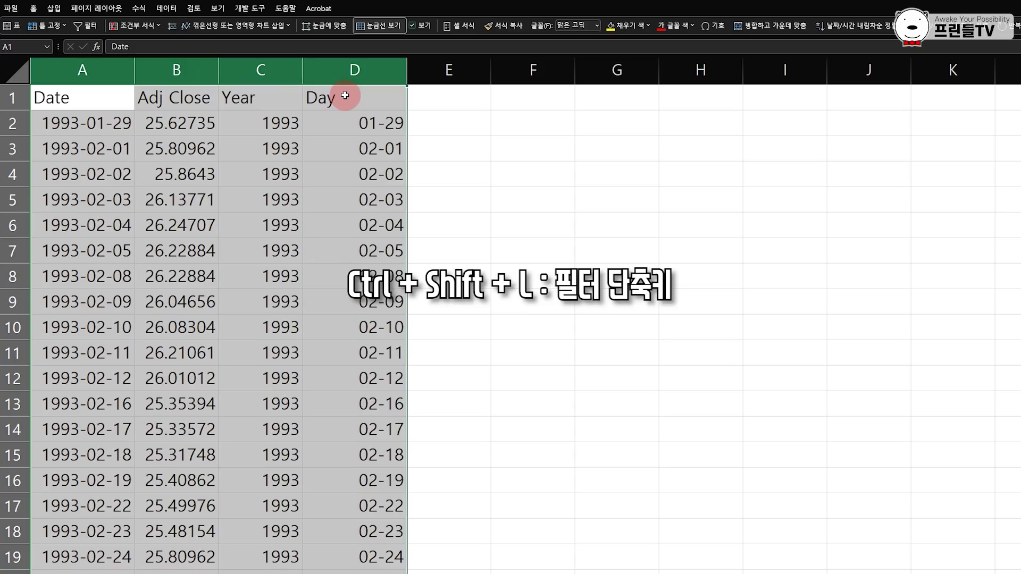
key(ctrl+shift+l)
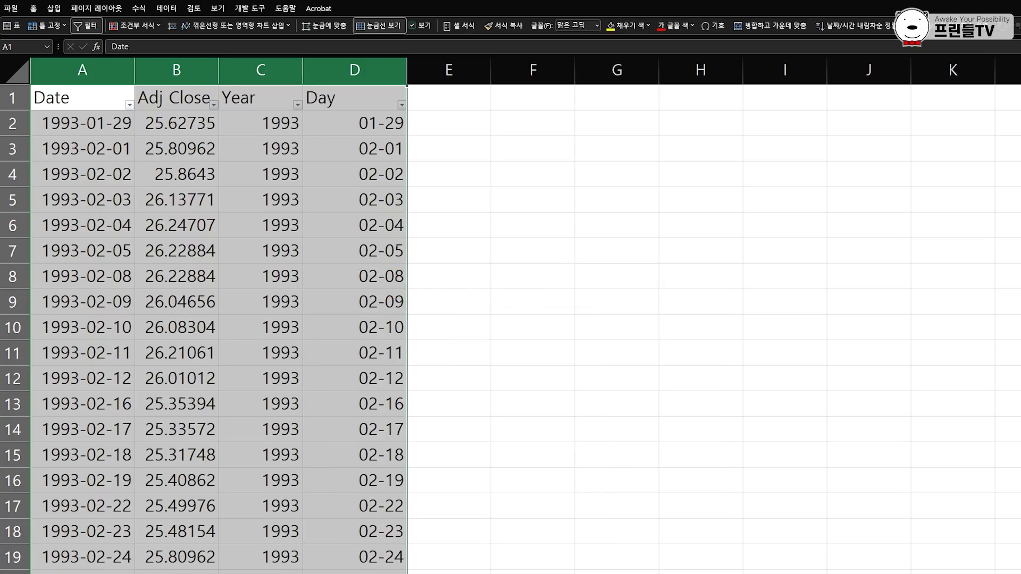
- Filter the Day column to show only March 1 (3월, 1일) entries
click(402, 106)
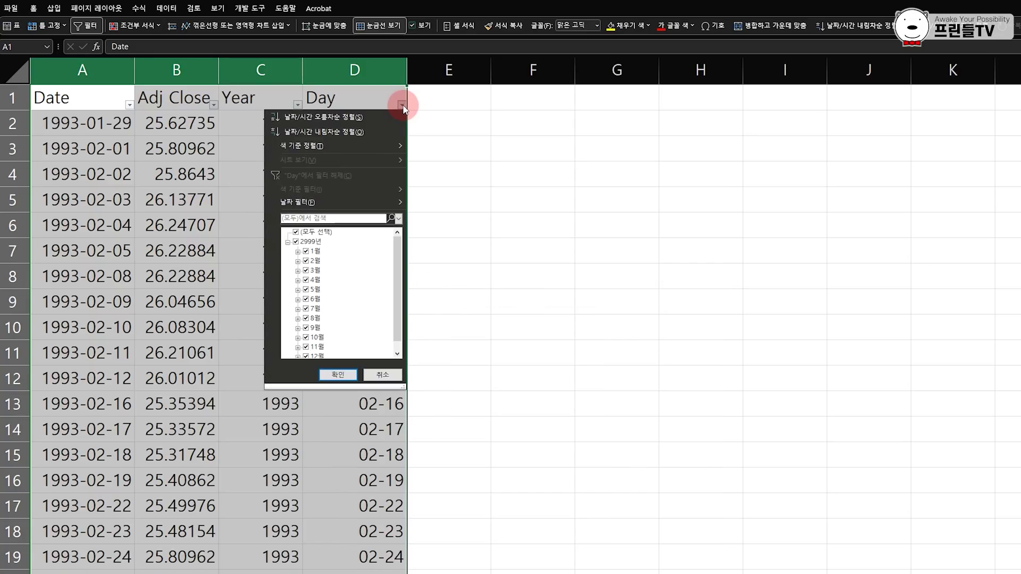
click(316, 233)
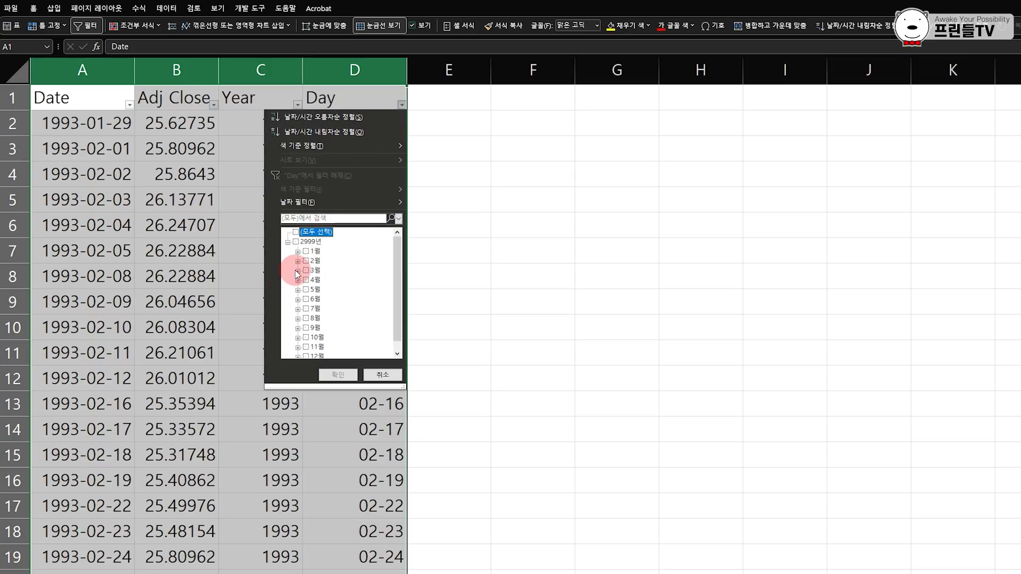
click(297, 271)
scroll(306, 275, down, 2)
click(316, 241)
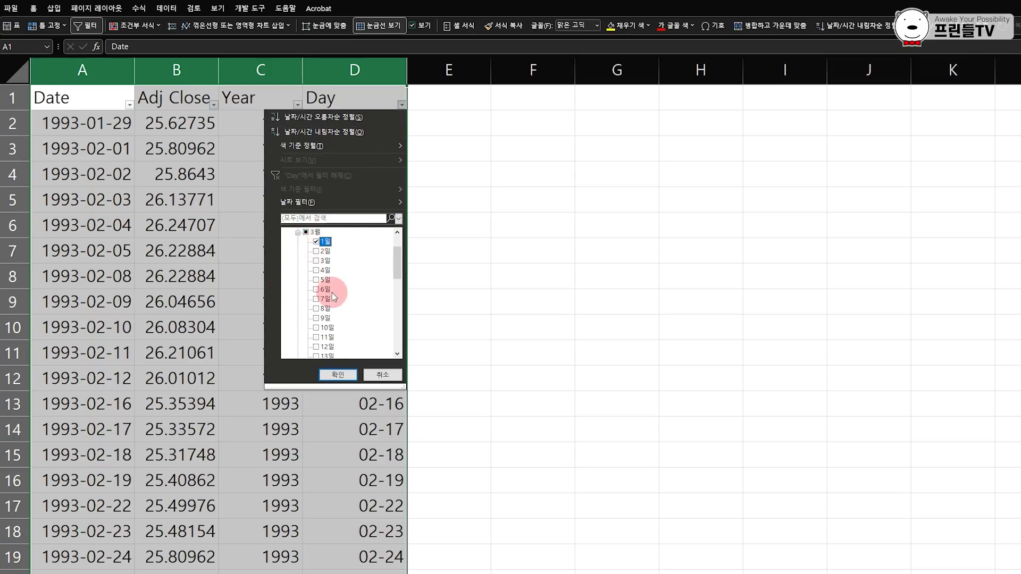
click(337, 375)
- Highlight the leap-day rows dated 1996-02-29, 2000-02-29 and 2008-02-29 among the filtered entries to examine their Day values
drag(62, 193, 363, 205)
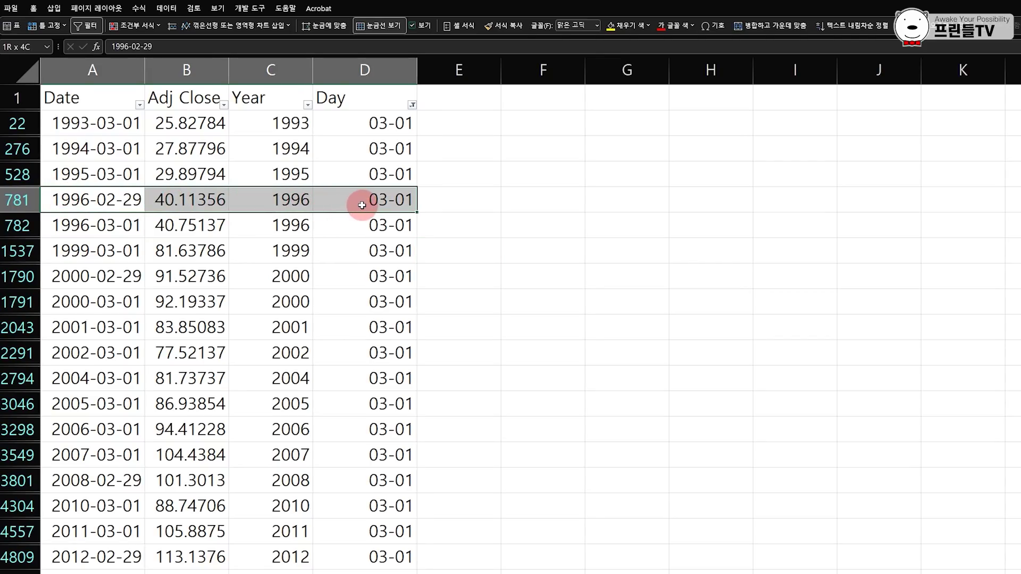
drag(68, 276, 351, 280)
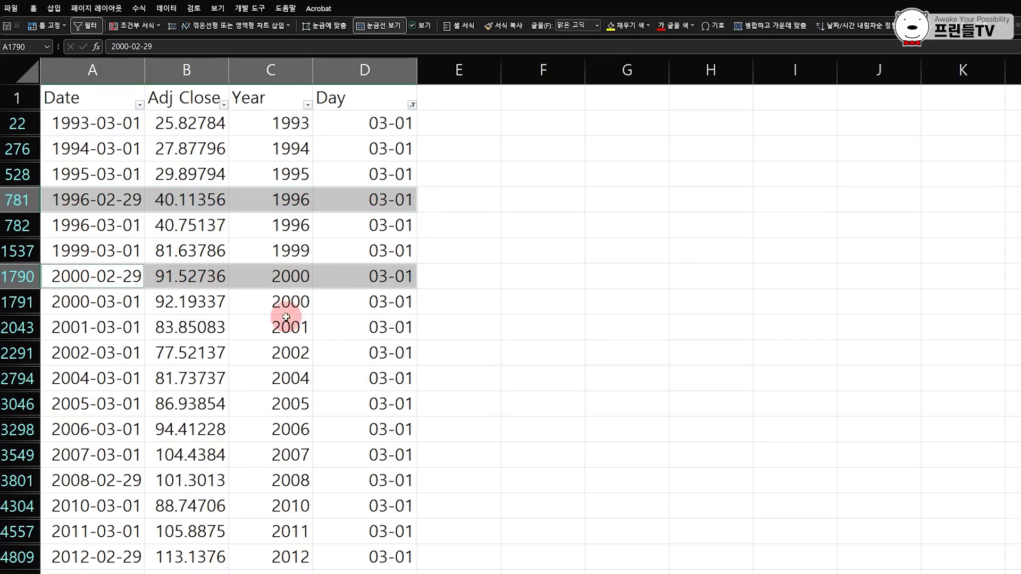
drag(272, 486, 348, 487)
- Delete the entire rows dated 1996-02-29 and 2000-02-29
click(19, 200)
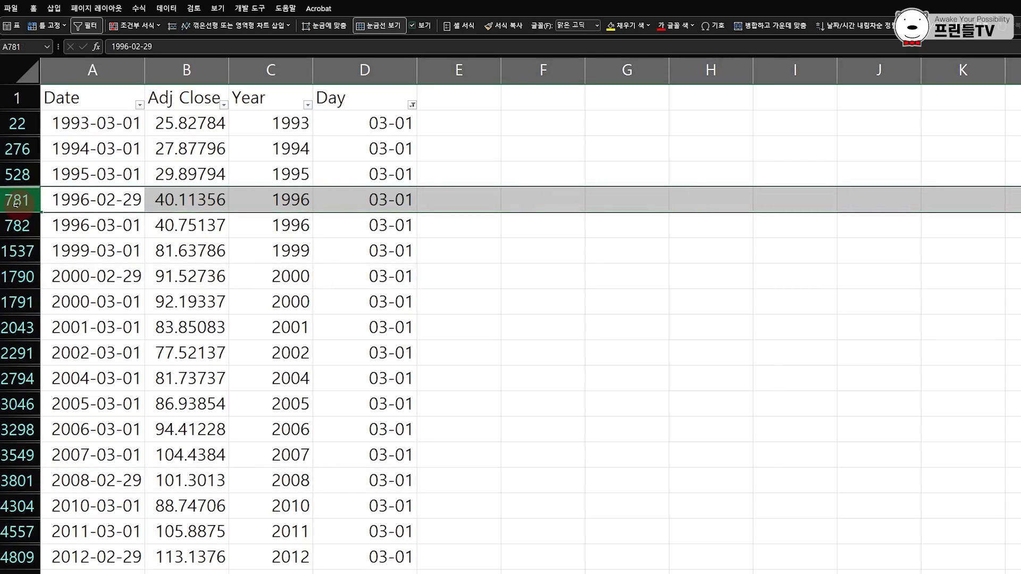
right_click(20, 206)
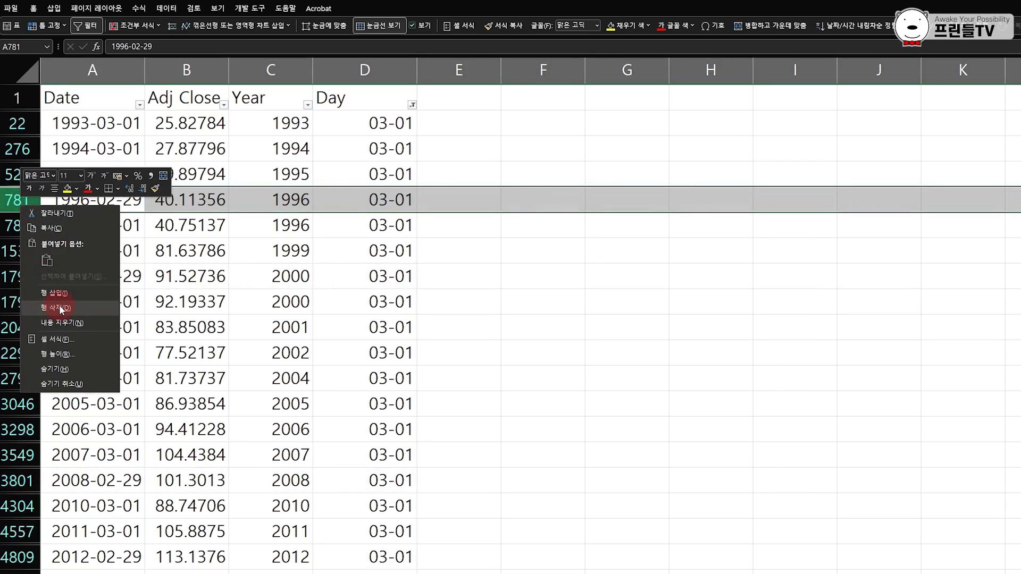
click(59, 307)
click(25, 253)
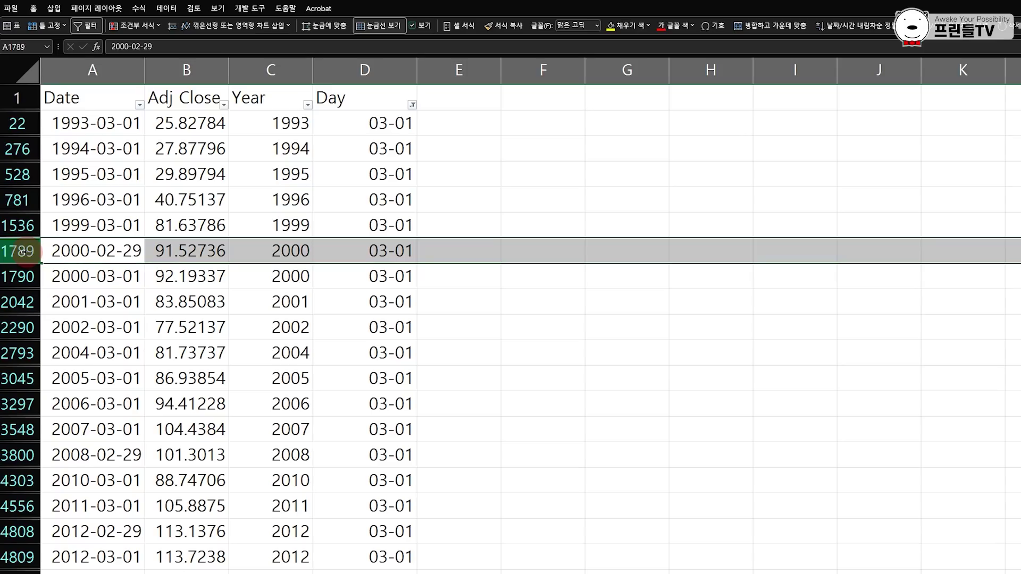
right_click(24, 253)
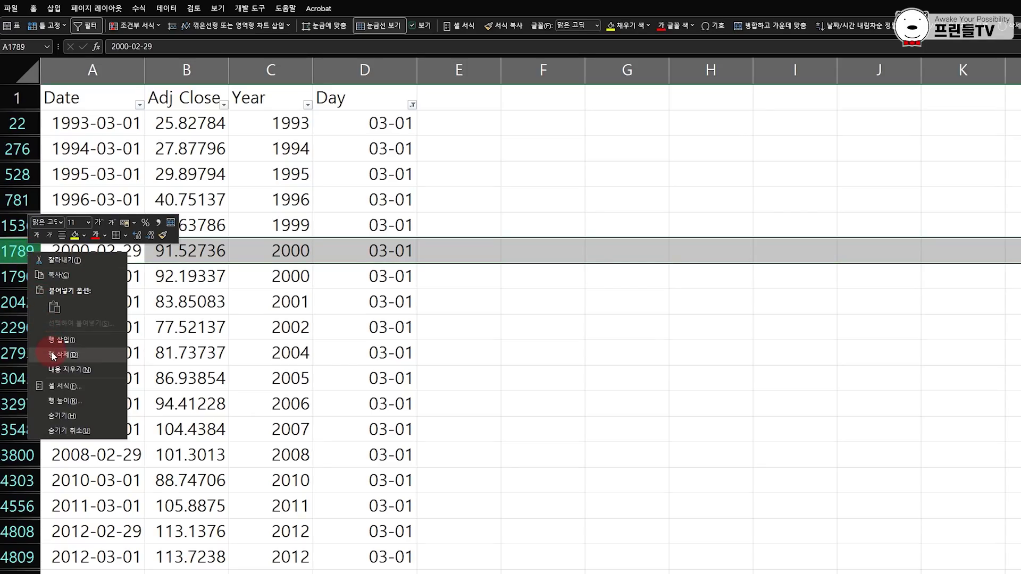
click(53, 354)
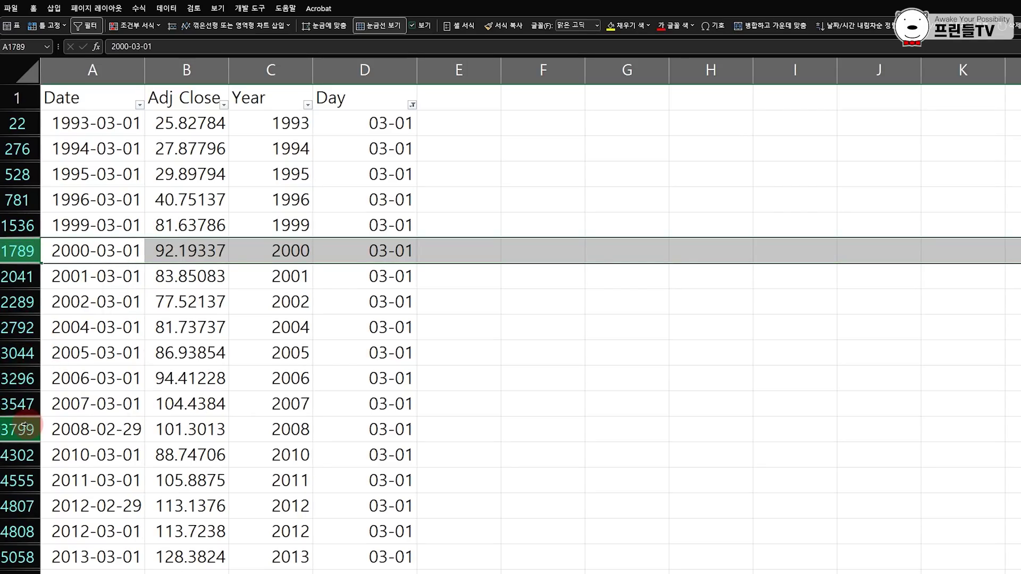
- Delete the remaining leap-day rows dated 2008-02-29, 2012-02-29 and 2016-02-29
click(20, 429)
right_click(20, 430)
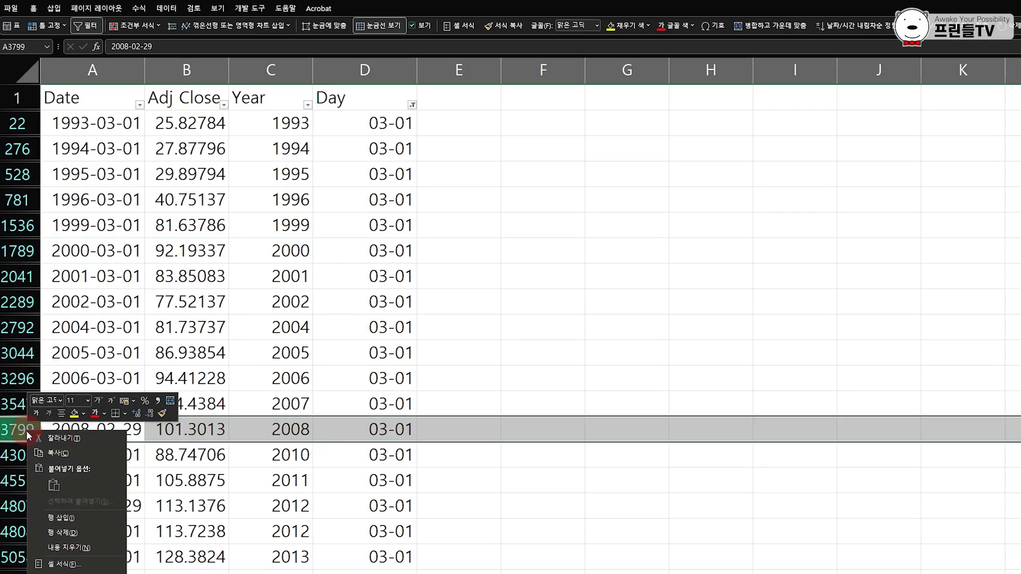
click(76, 535)
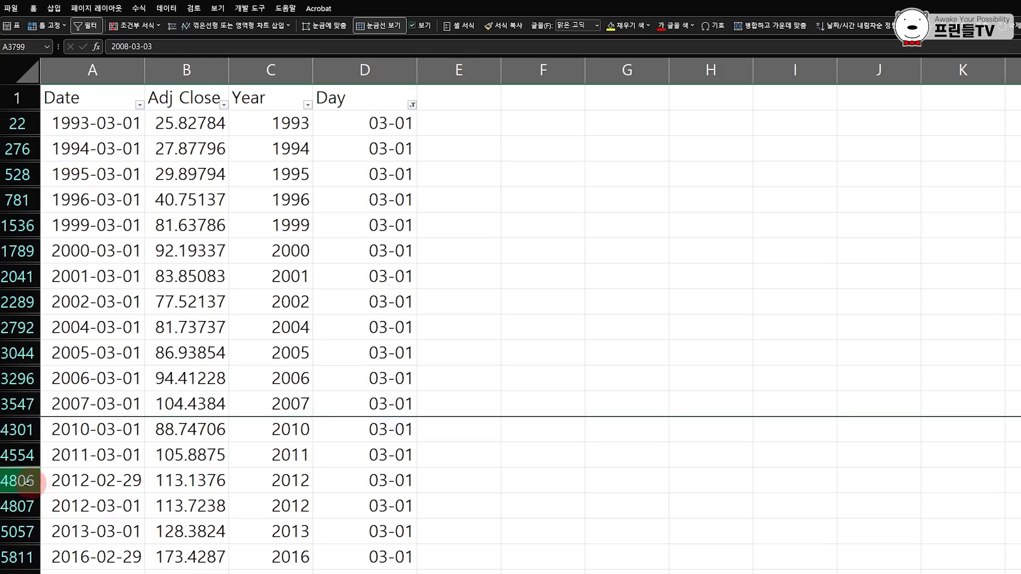
click(30, 482)
right_click(31, 483)
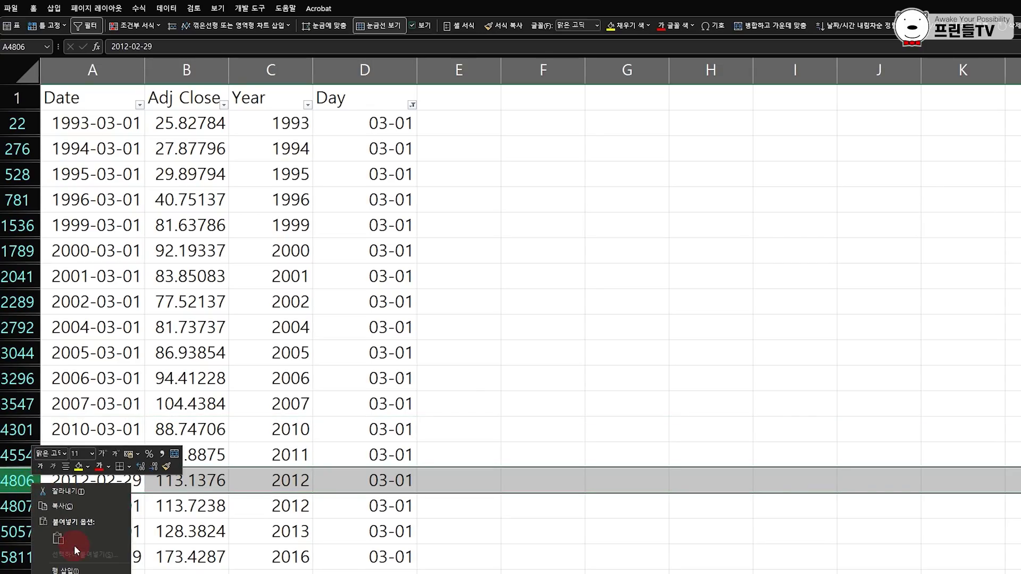
click(76, 572)
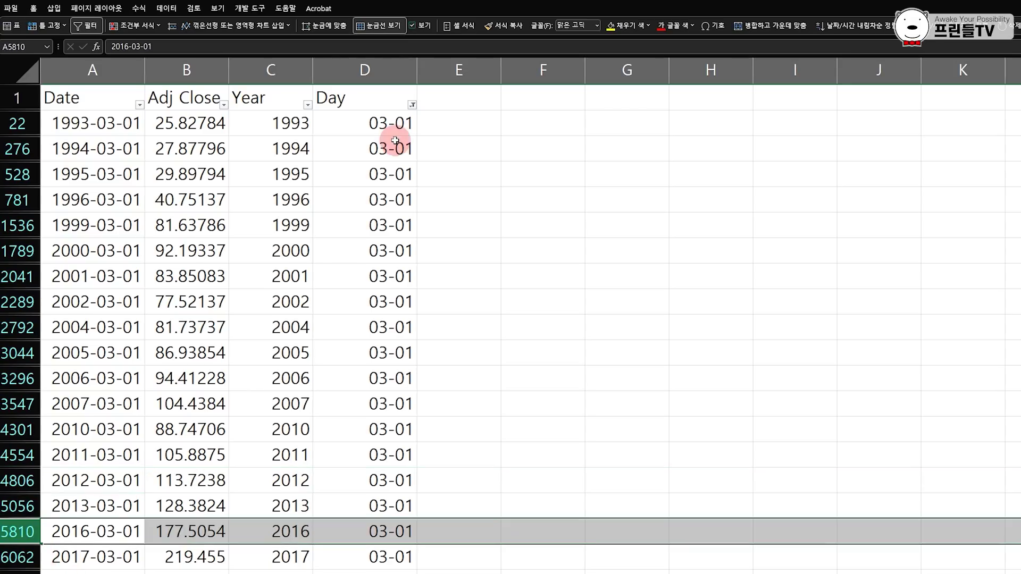
- Reset the Day column filter to include all dates again
click(412, 106)
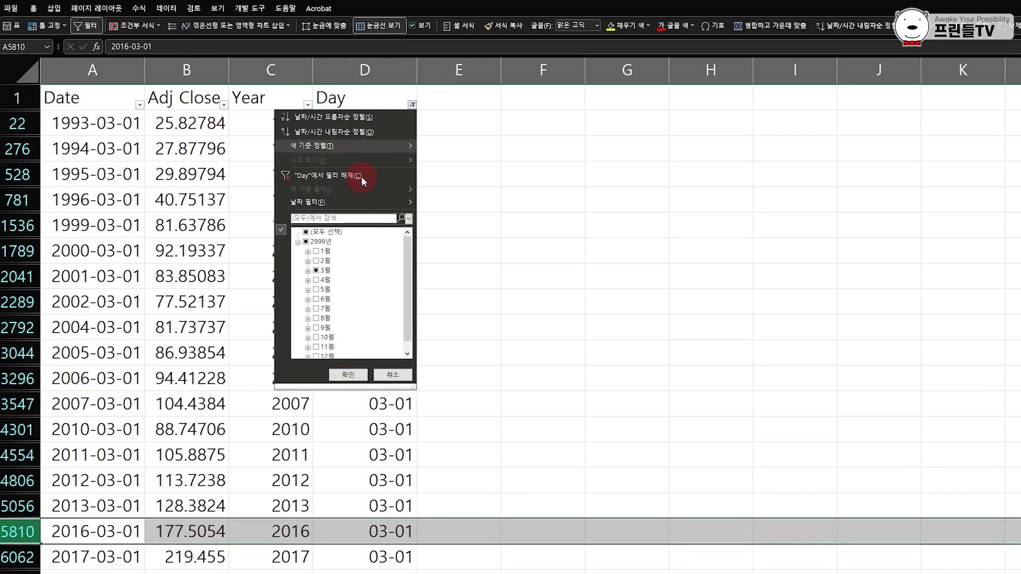
click(328, 234)
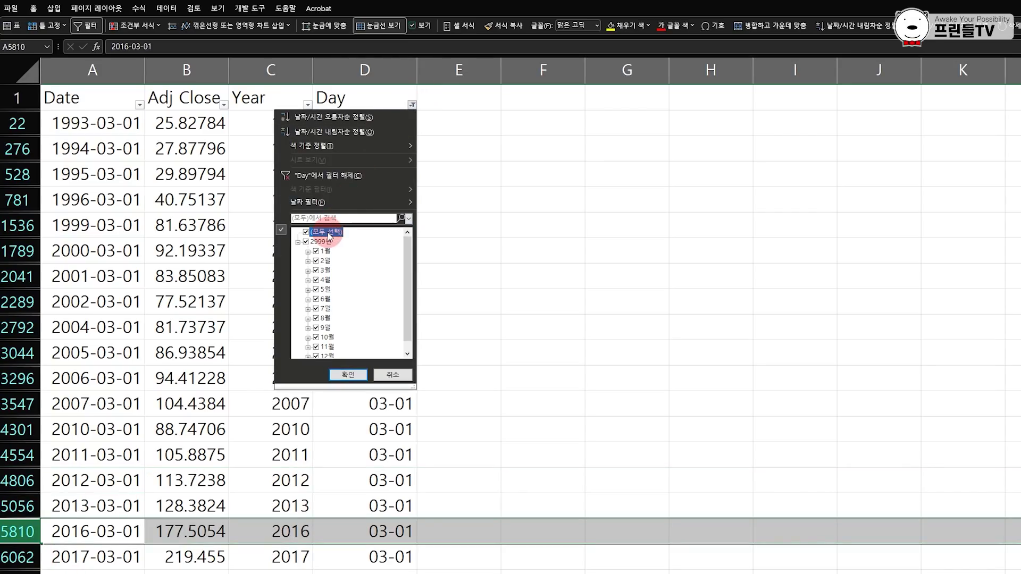
click(346, 374)
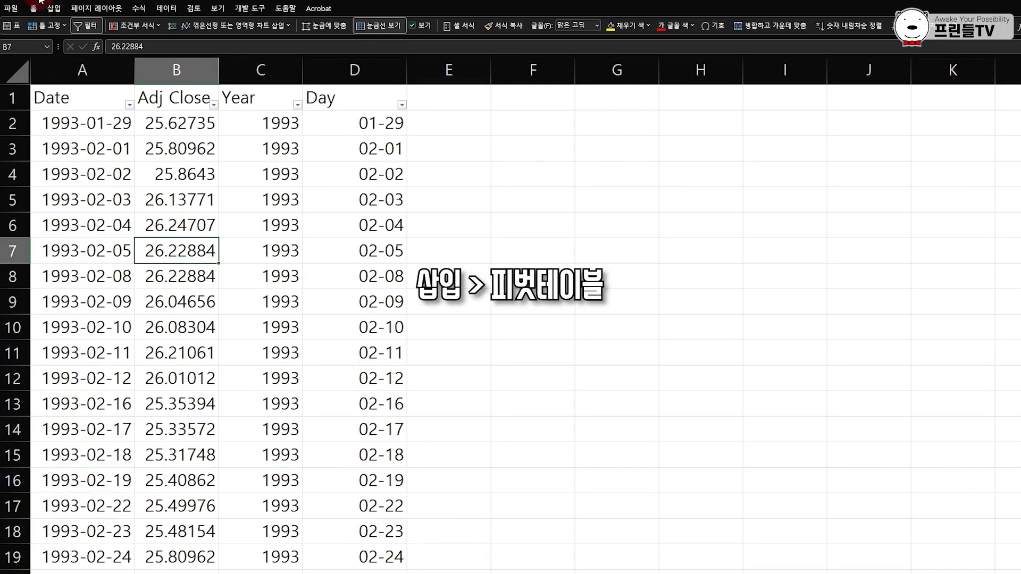
- Create a pivot table from the SPY data range A1:D7291 in a new worksheet
click(55, 9)
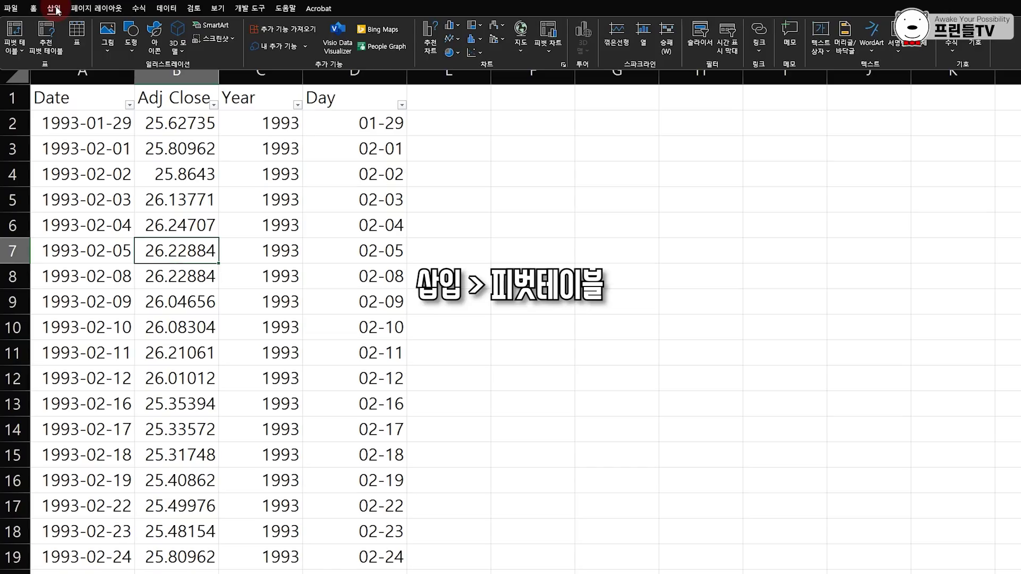
click(15, 28)
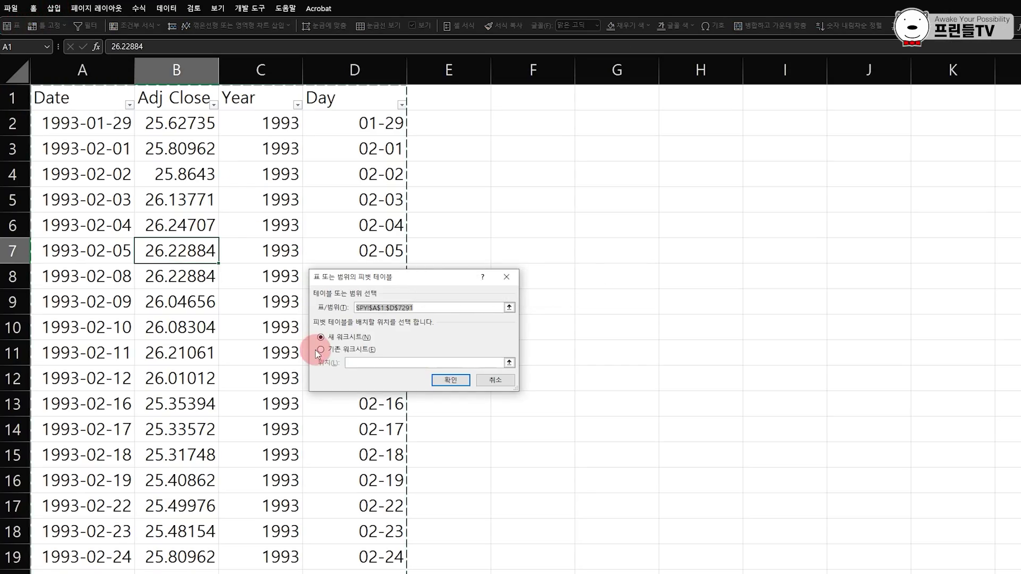
click(465, 386)
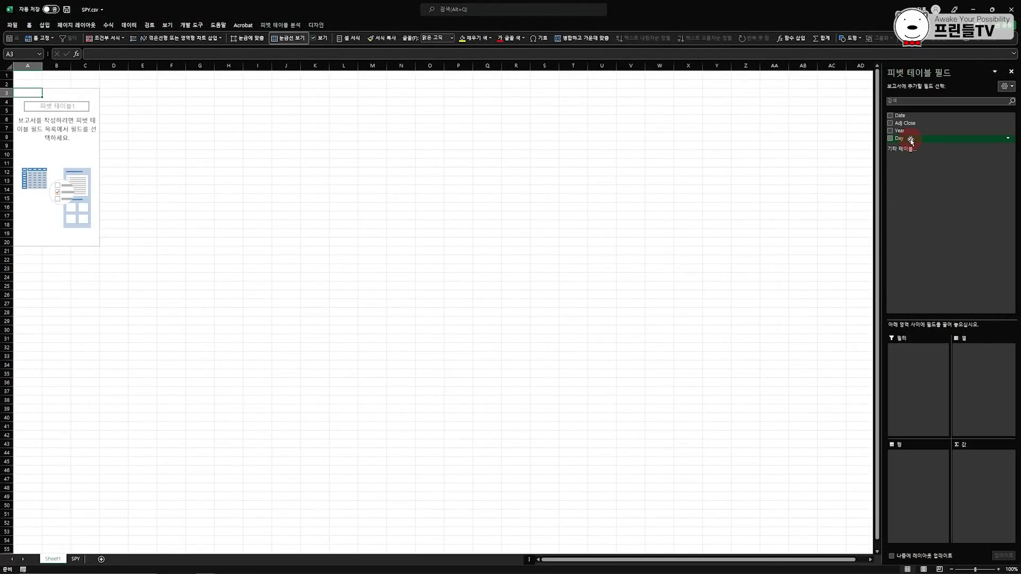
- Lay out the pivot table with Day in columns without the month grouping, Year in rows and Adj Close as values
drag(911, 140, 978, 386)
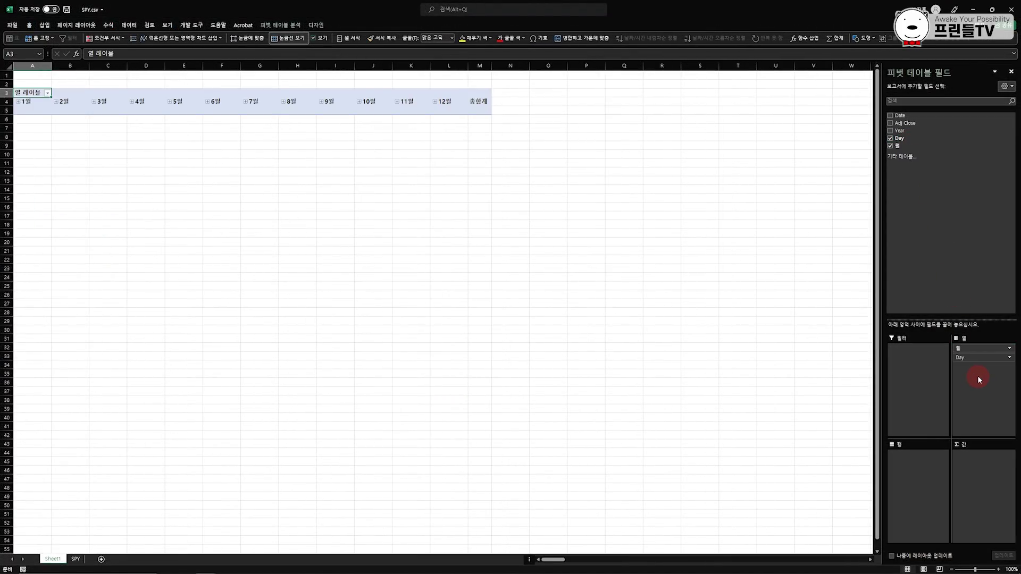
click(889, 147)
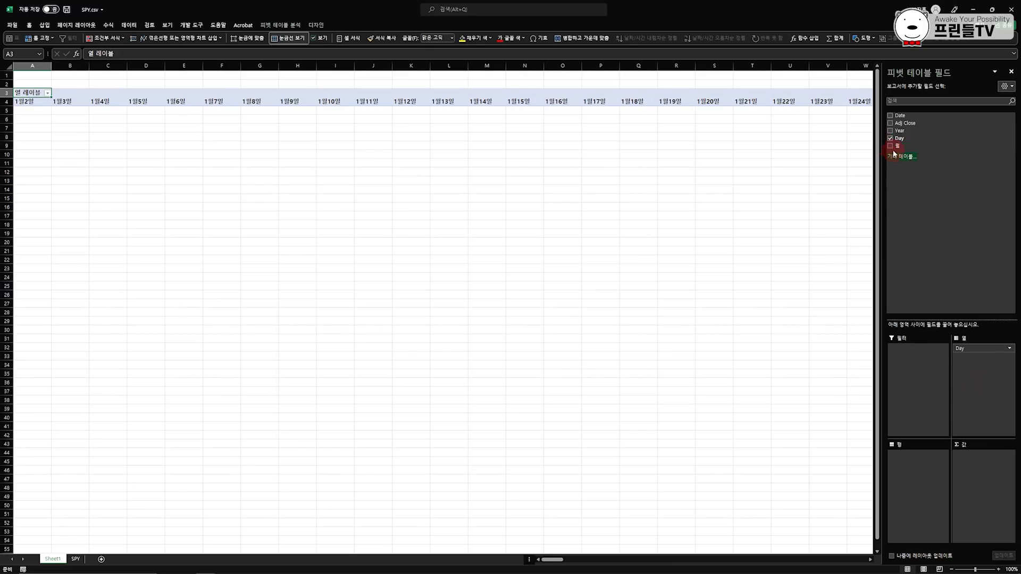
drag(902, 132, 910, 468)
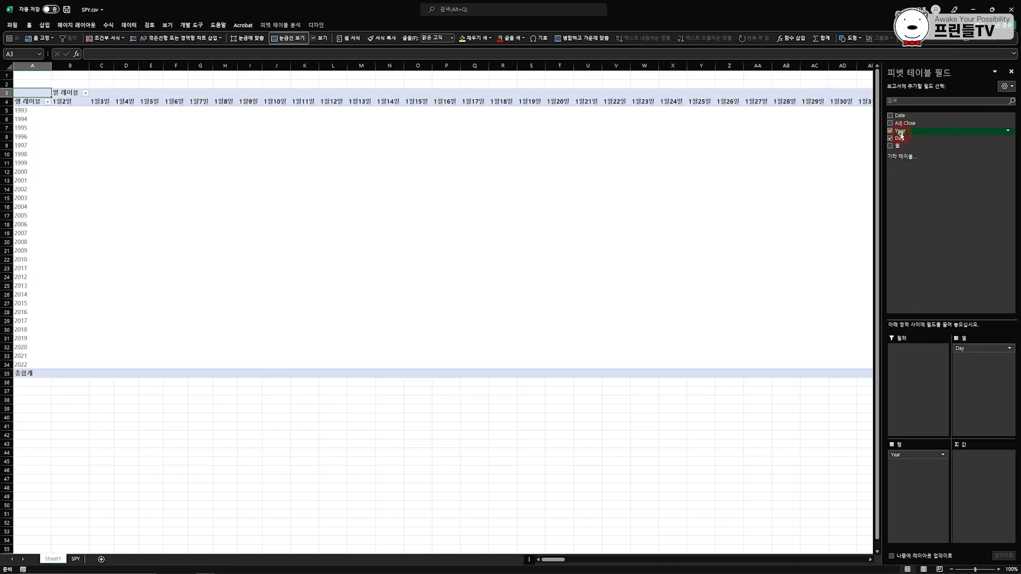
drag(904, 123, 971, 475)
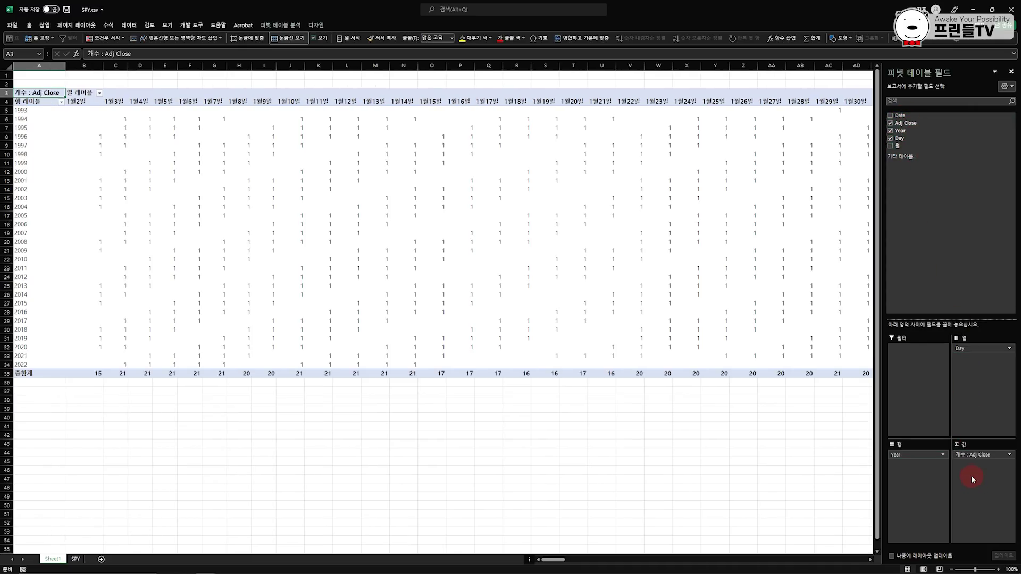
- Change the summary calculation of the Adj Close value field to Sum (합계)
click(1009, 454)
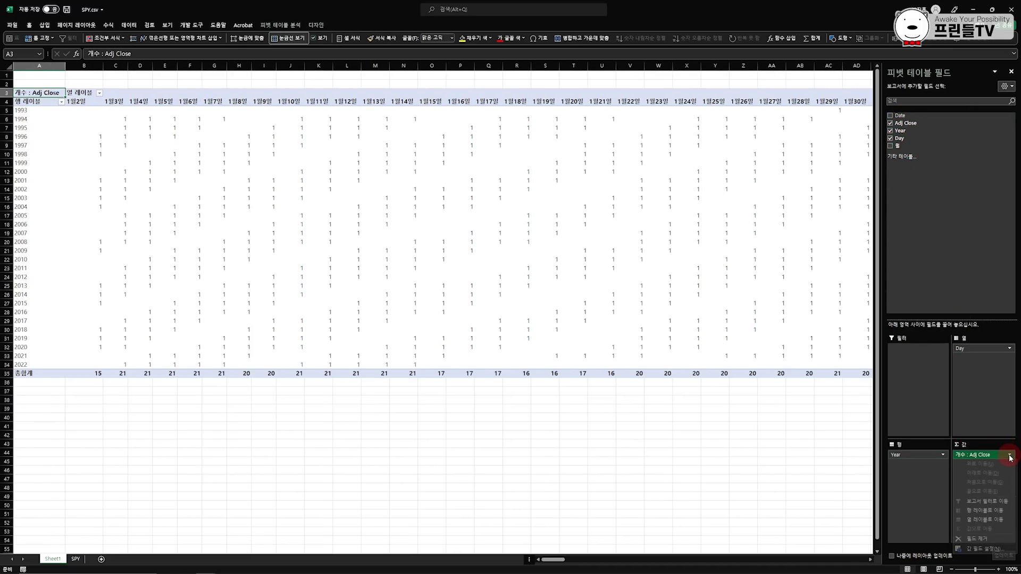
click(1001, 550)
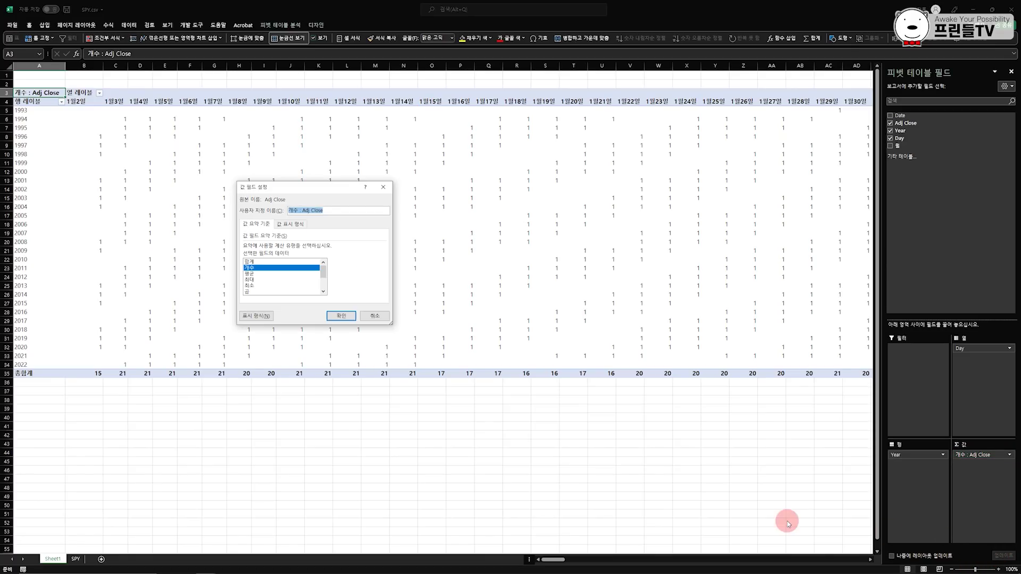
drag(325, 189, 872, 396)
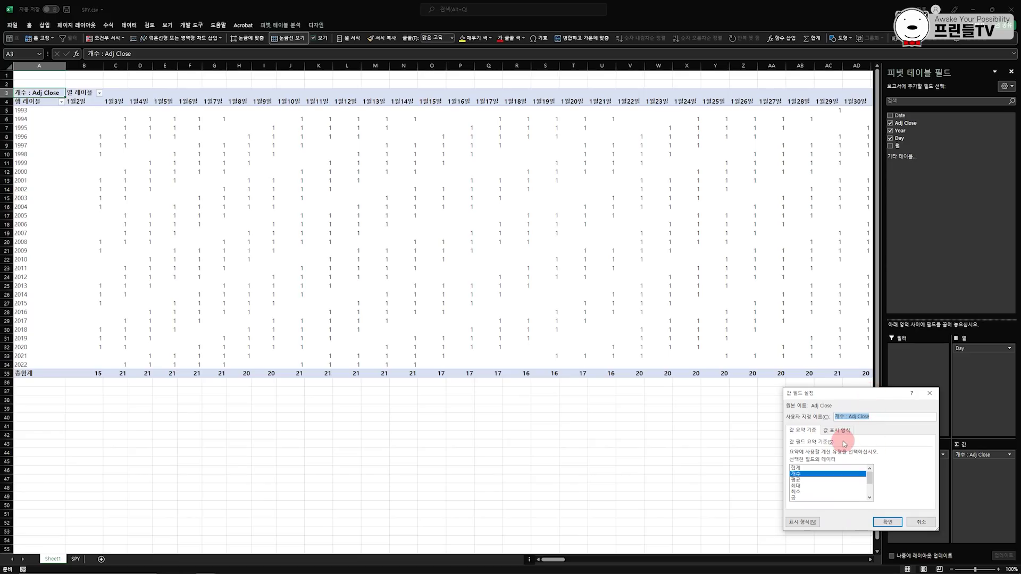
click(852, 467)
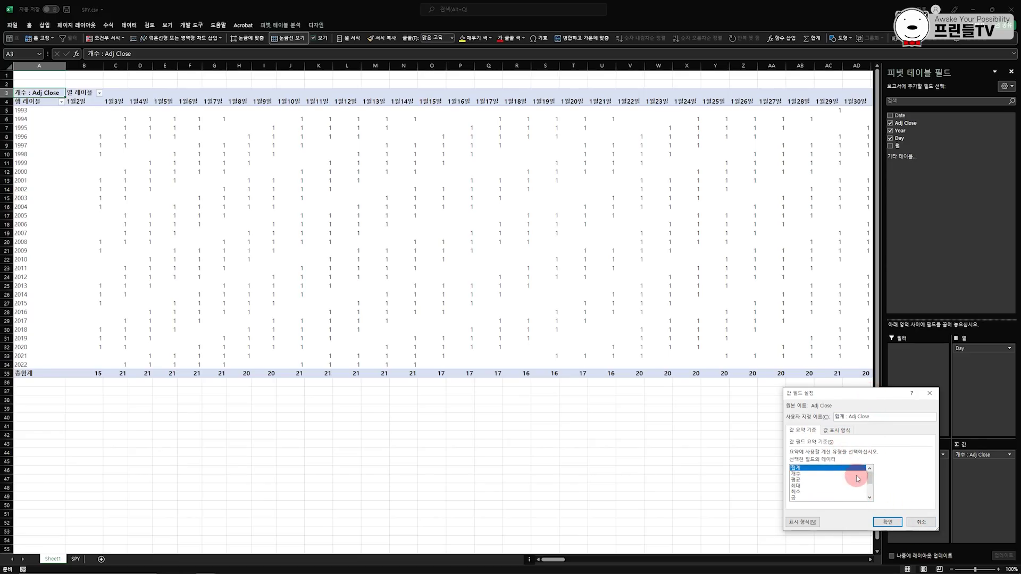
click(887, 523)
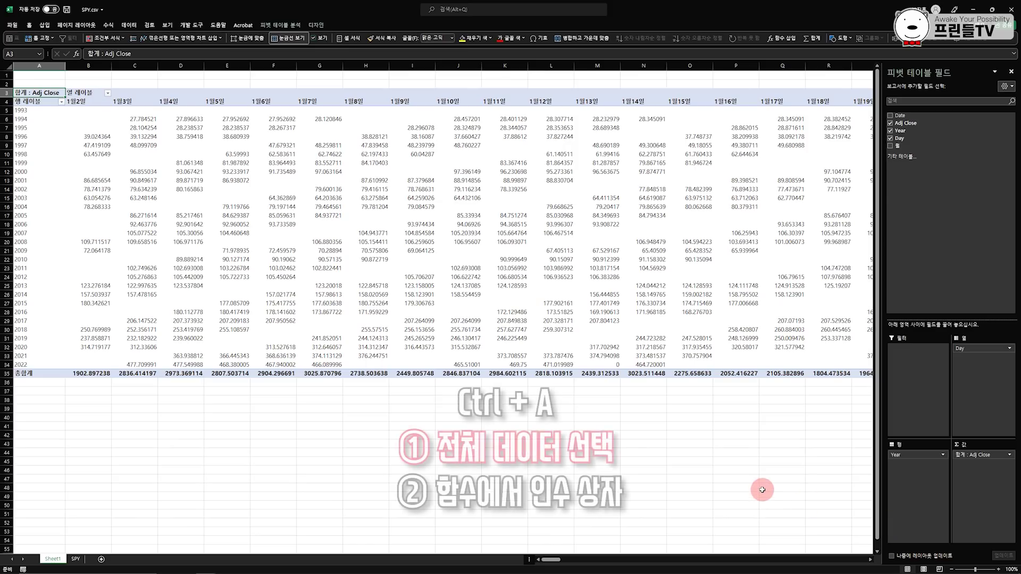
- Copy the whole pivot table and paste it as values at A1 of a new worksheet
click(526, 302)
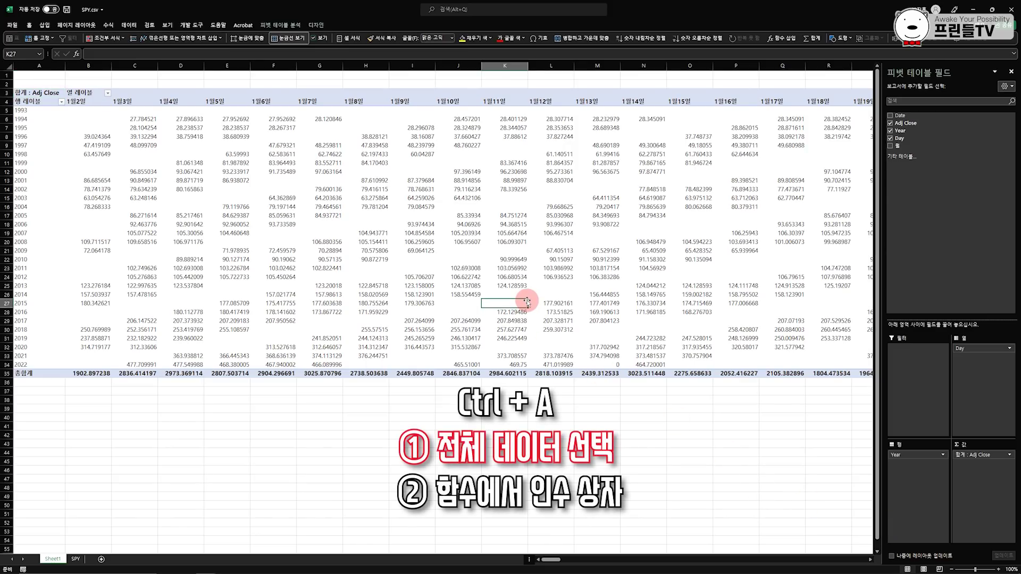
key(ctrl+a)
right_click(527, 300)
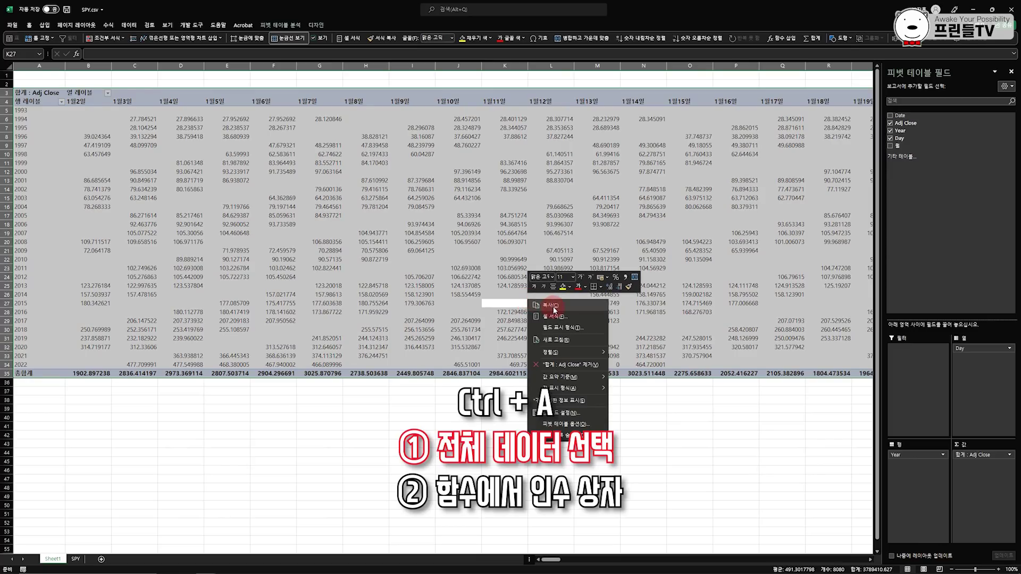
click(566, 305)
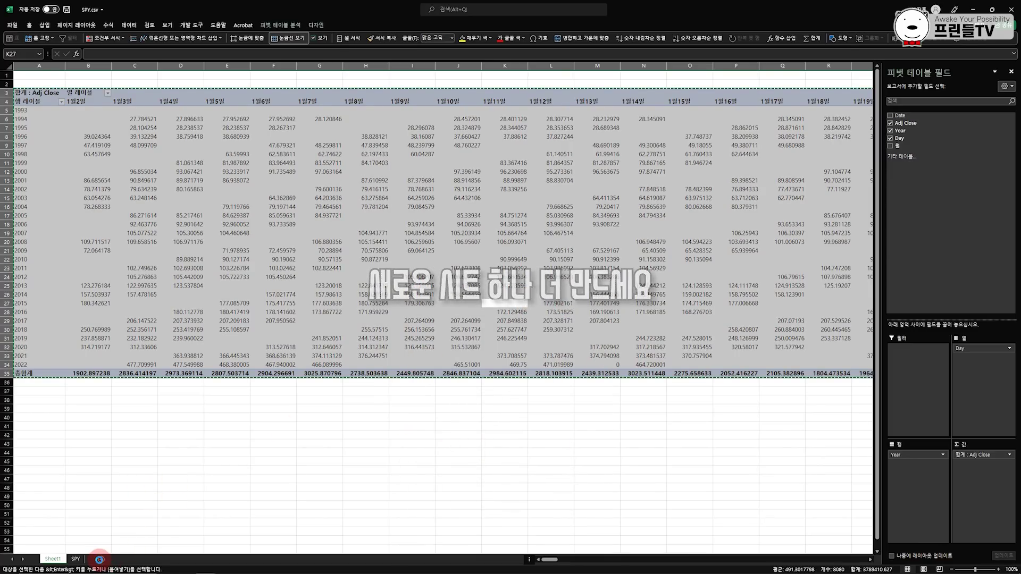
click(101, 558)
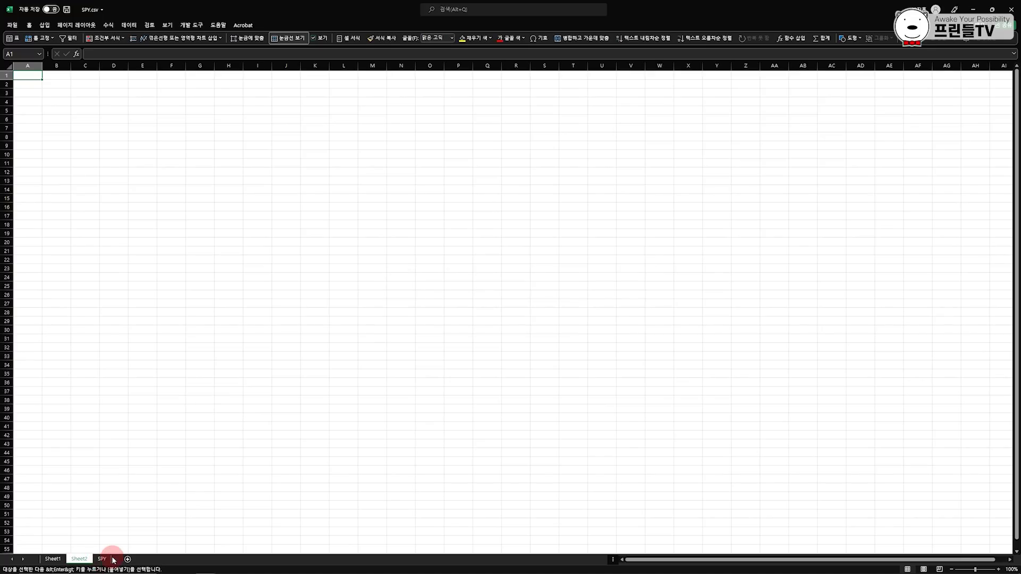
right_click(33, 78)
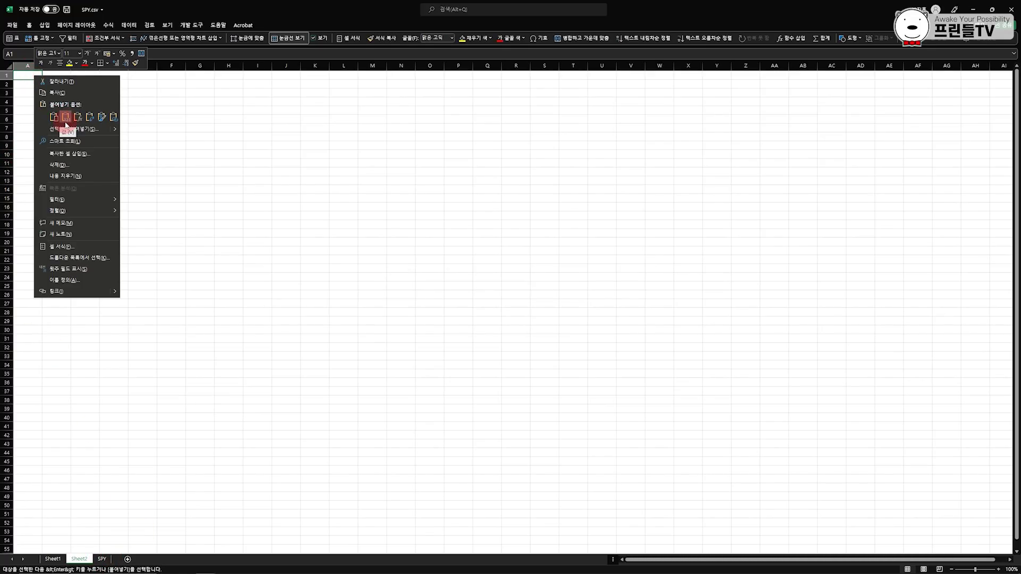
click(66, 117)
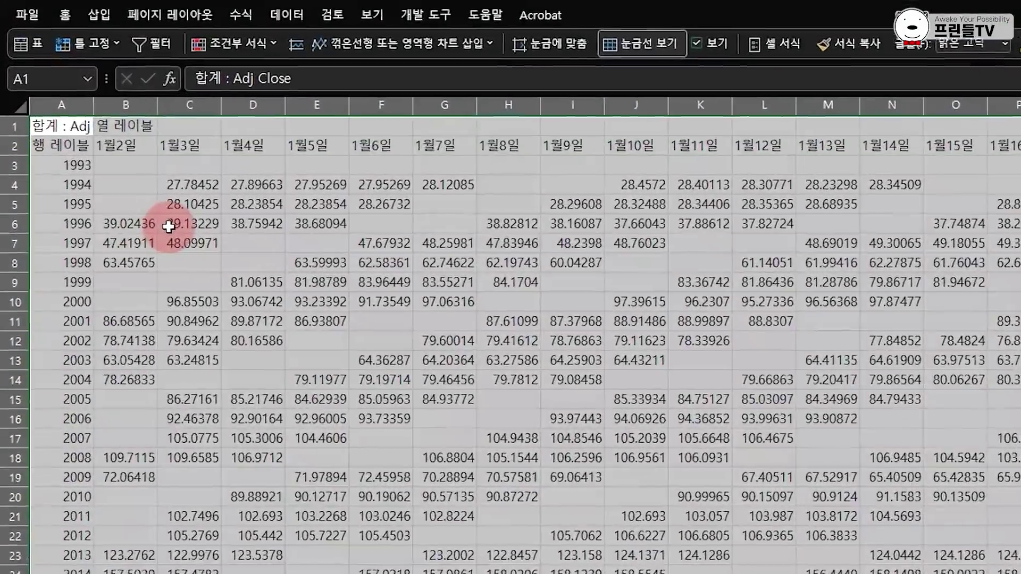
- Insert six blank columns between the year labels in column A and the 1월2일 column
click(126, 105)
right_click(132, 105)
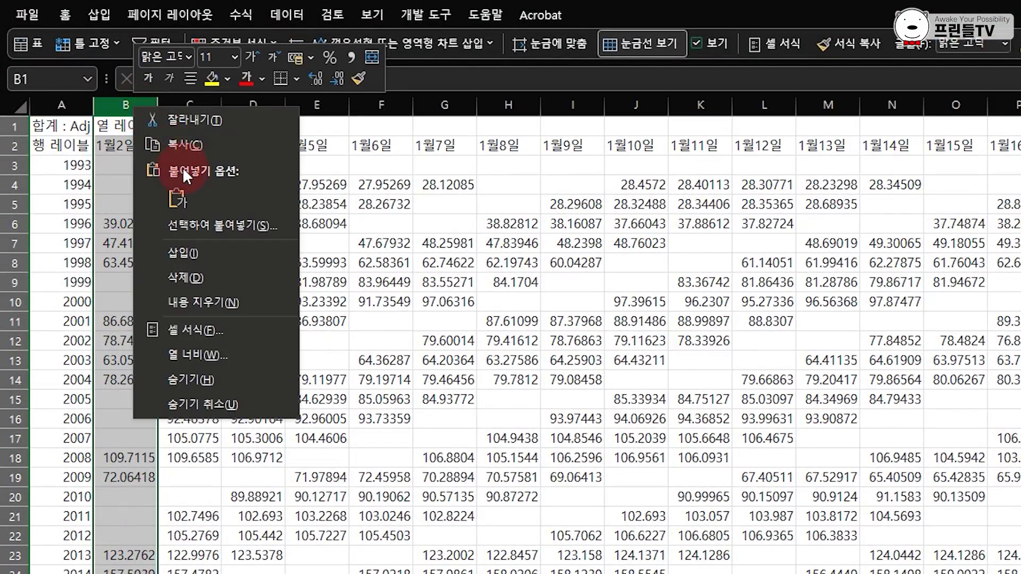
click(197, 252)
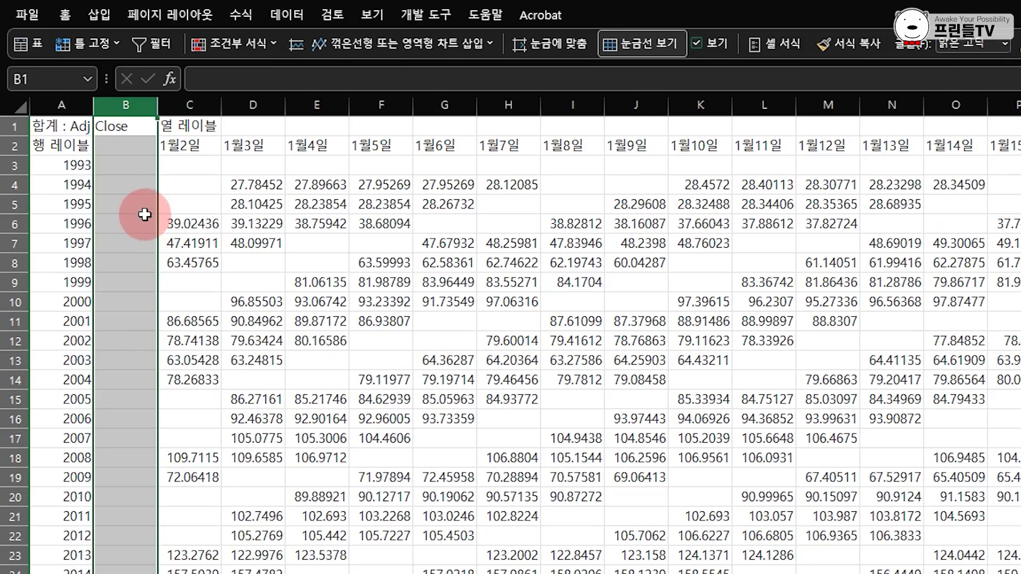
right_click(139, 174)
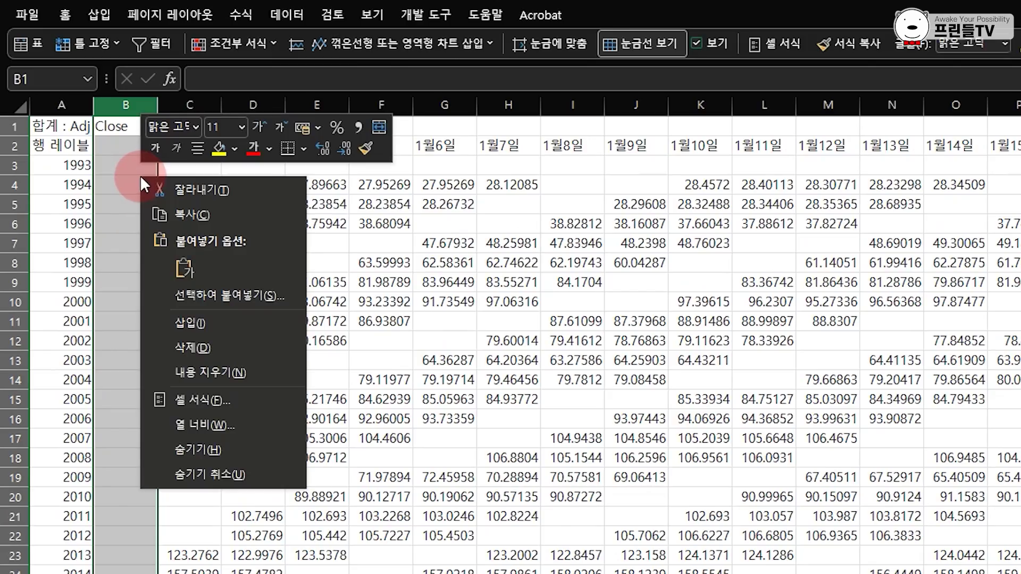
click(207, 321)
right_click(155, 247)
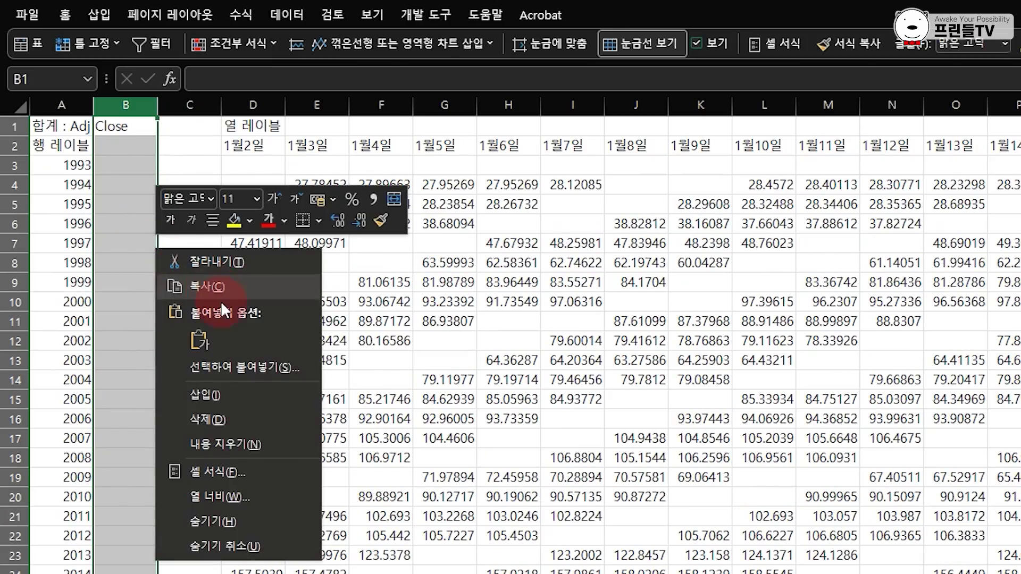
click(219, 399)
right_click(136, 252)
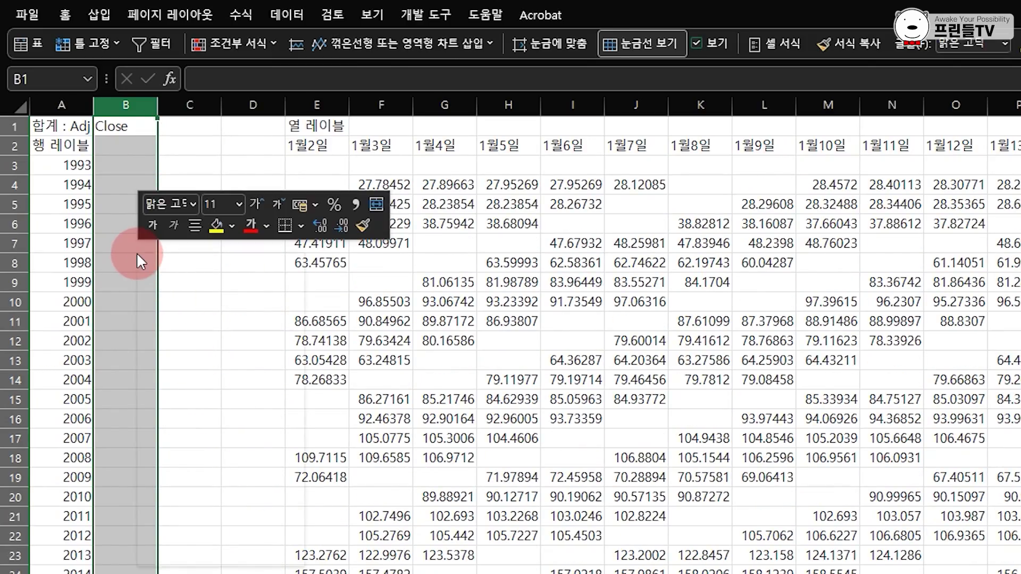
click(196, 396)
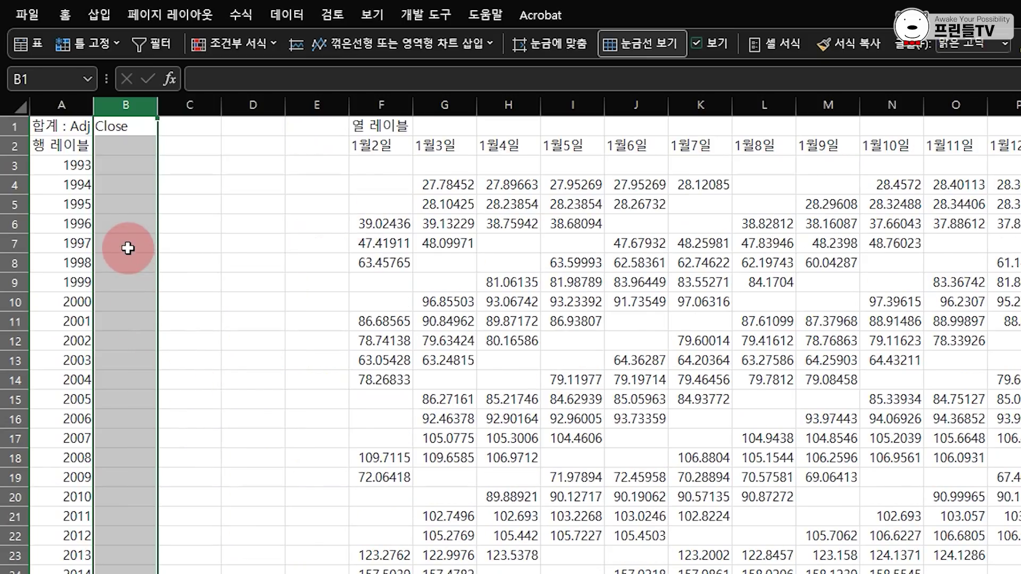
right_click(128, 248)
click(177, 380)
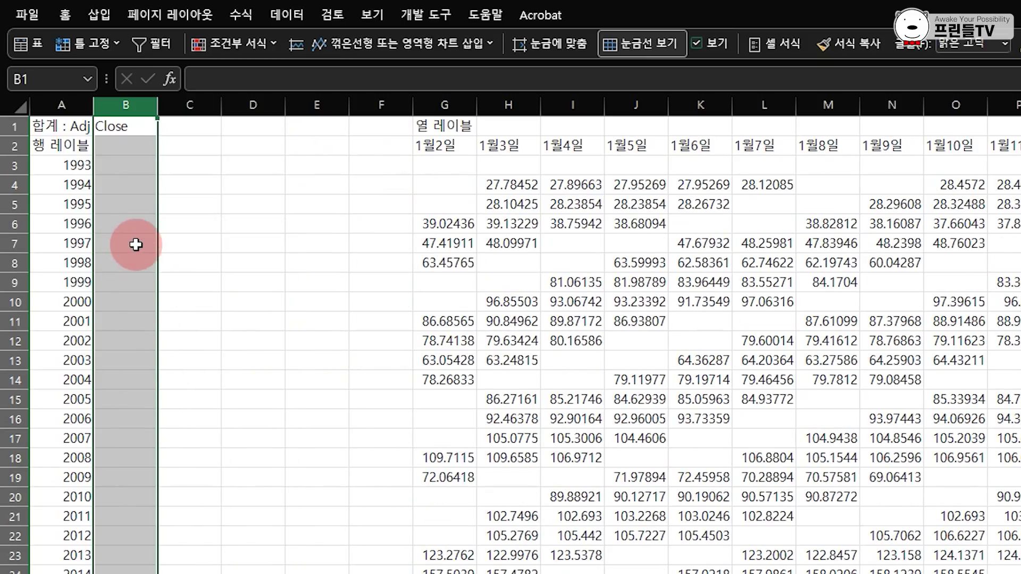
right_click(133, 234)
click(202, 377)
- Enter the headers 1st.1 in F2 and 1st.2 in G2
click(412, 140)
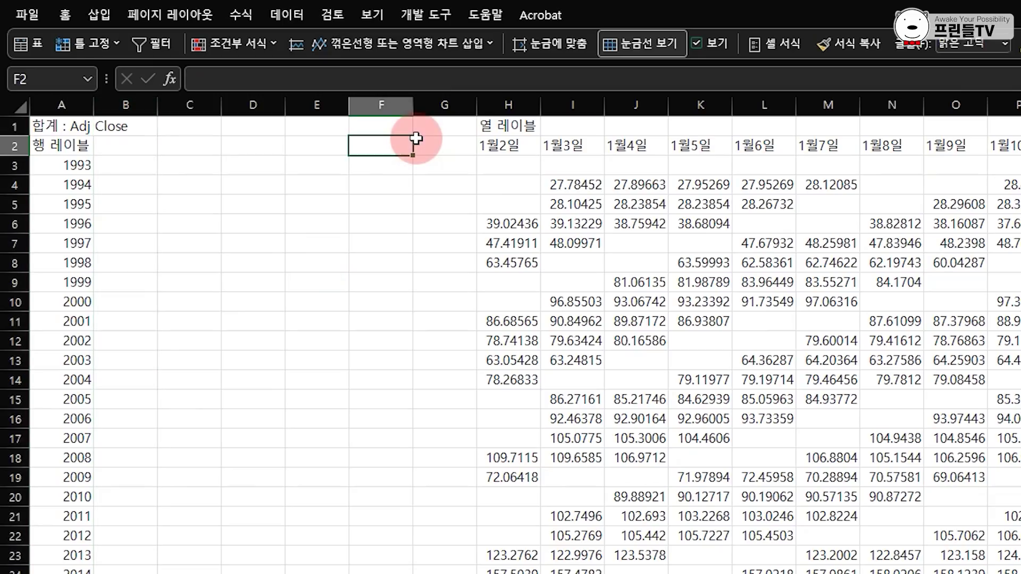
text(1st.1)
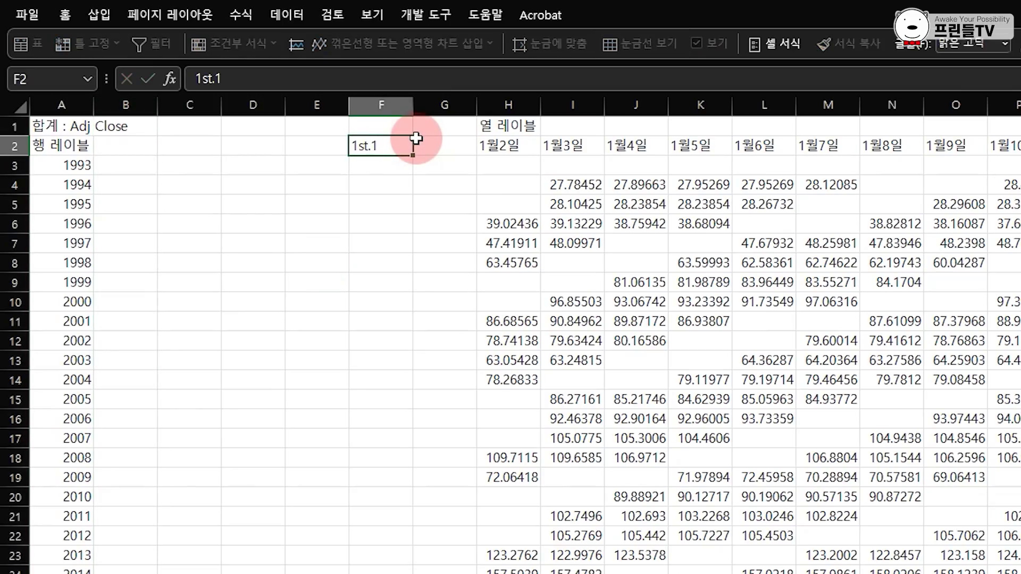
click(415, 139)
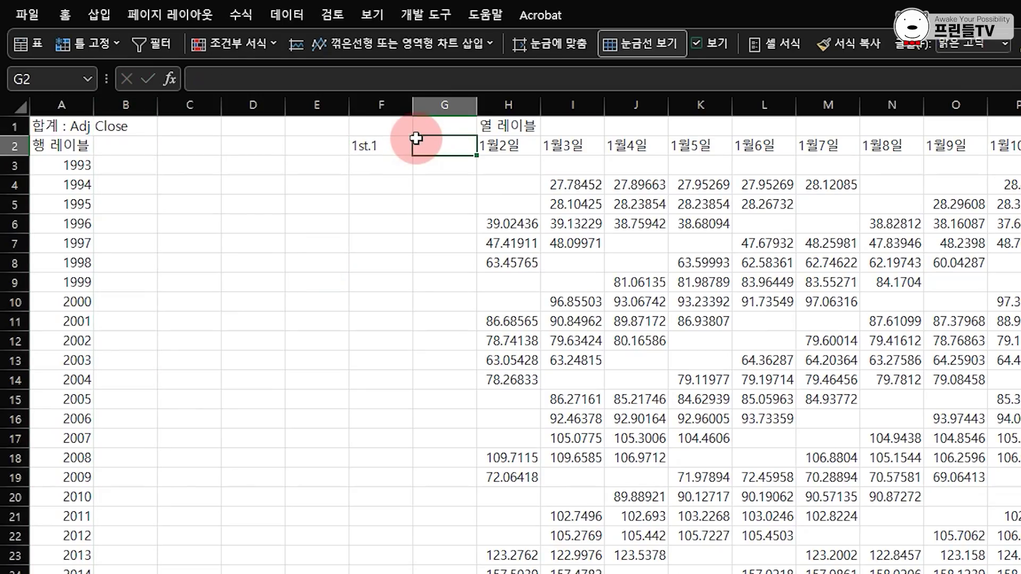
text(1st.2)
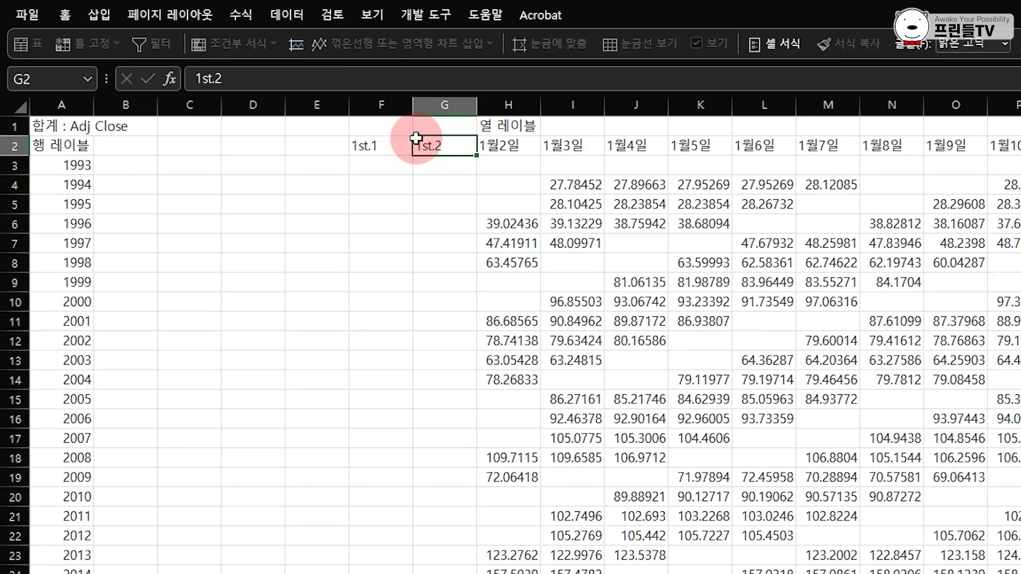
key(Return)
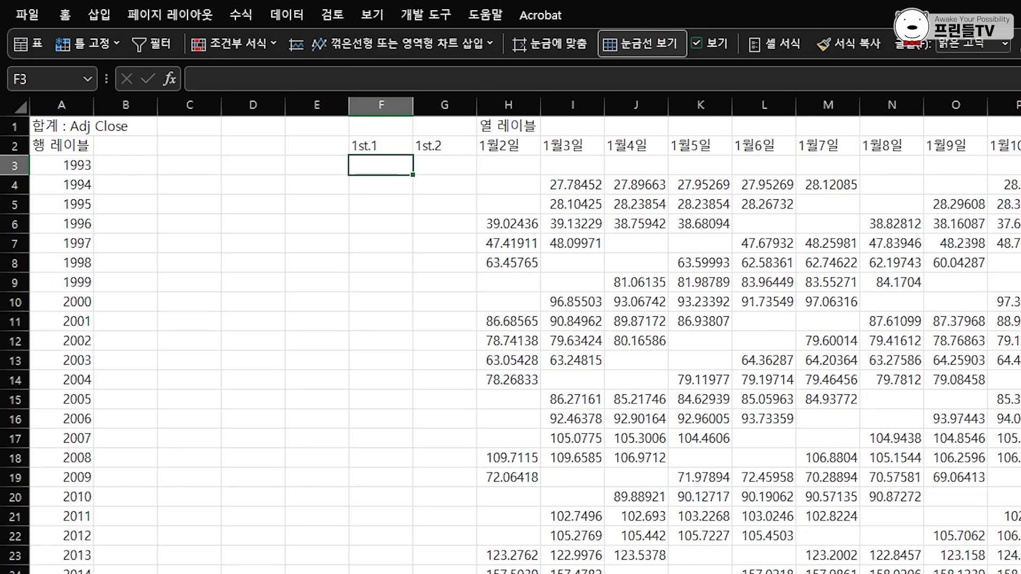
- Start a MATCH formula in F3 through its function arguments, with TRUE as the lookup value
text(=m)
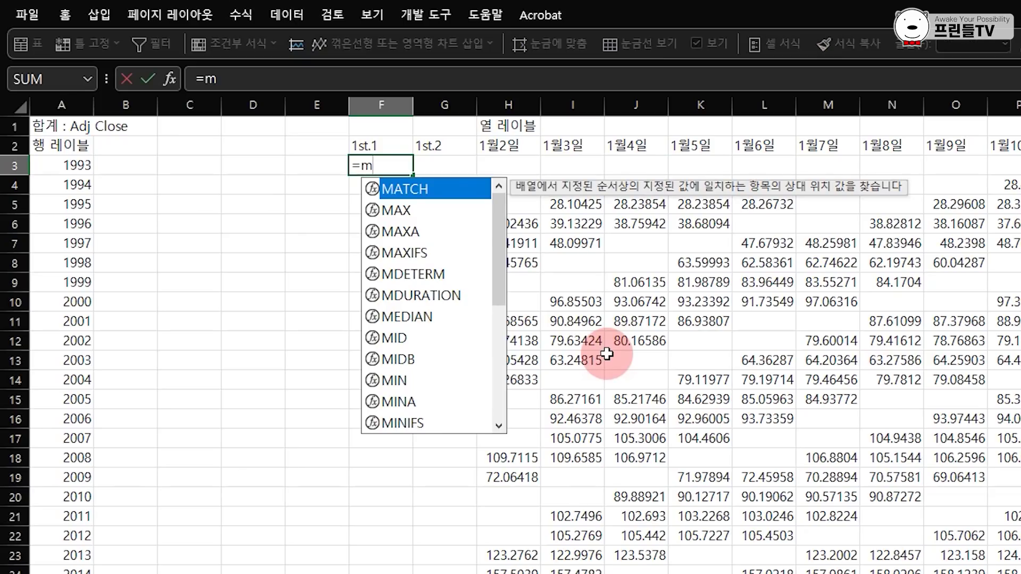
key(Tab)
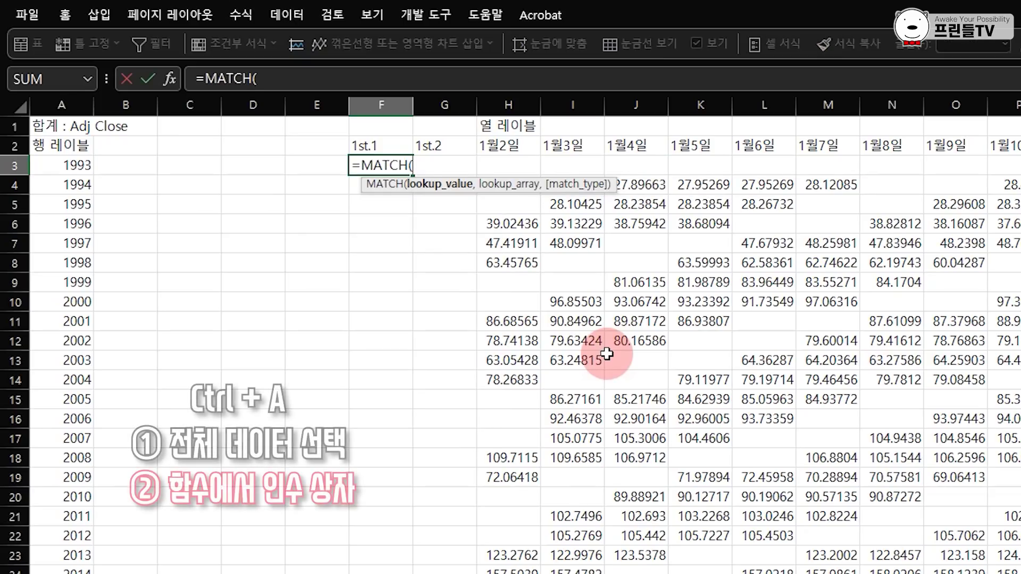
key(ctrl+a)
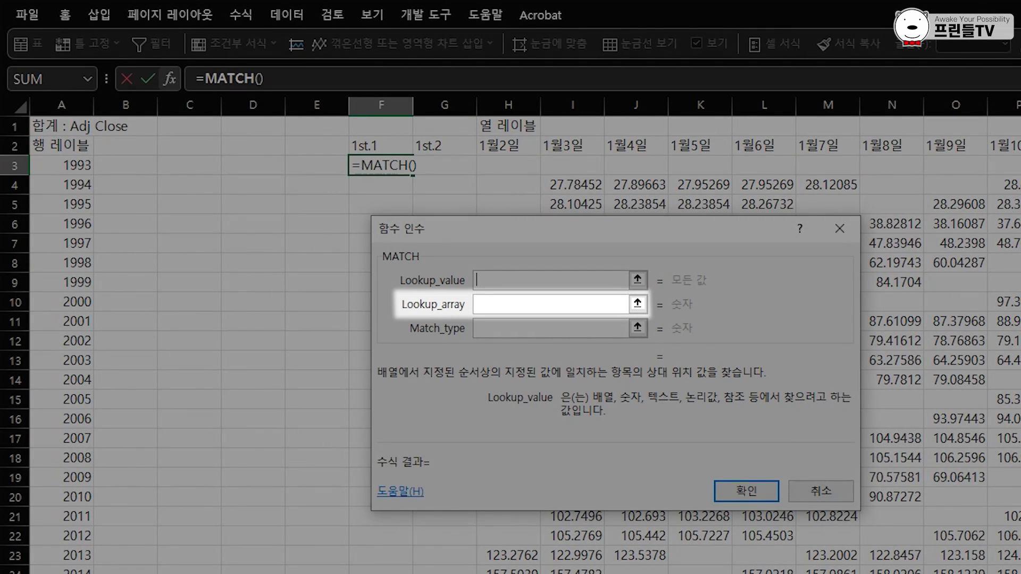
text(true)
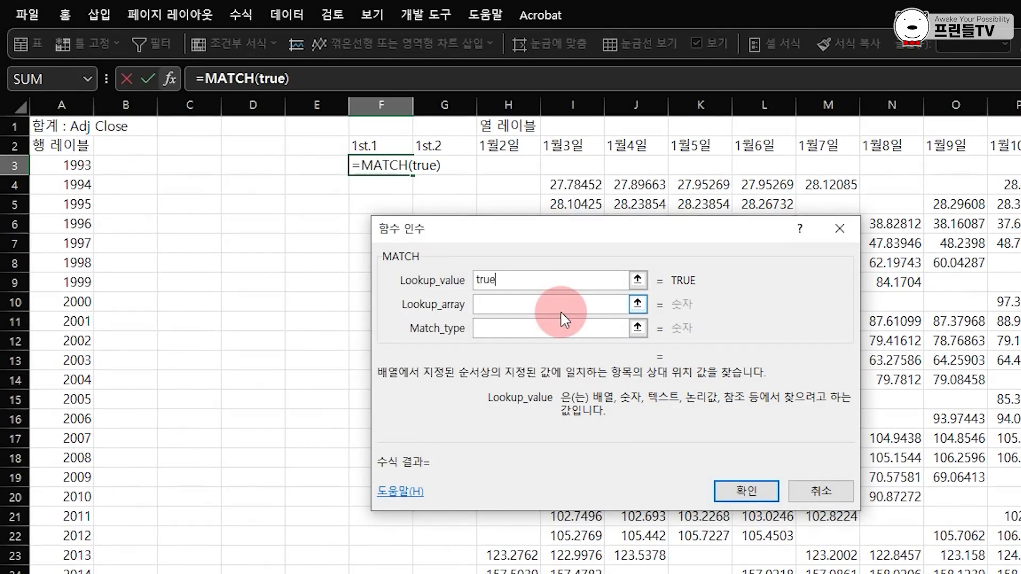
- Complete the MATCH formula with INDEX(H3:AK3<>0,) as the lookup array and 0 as the match type
click(562, 312)
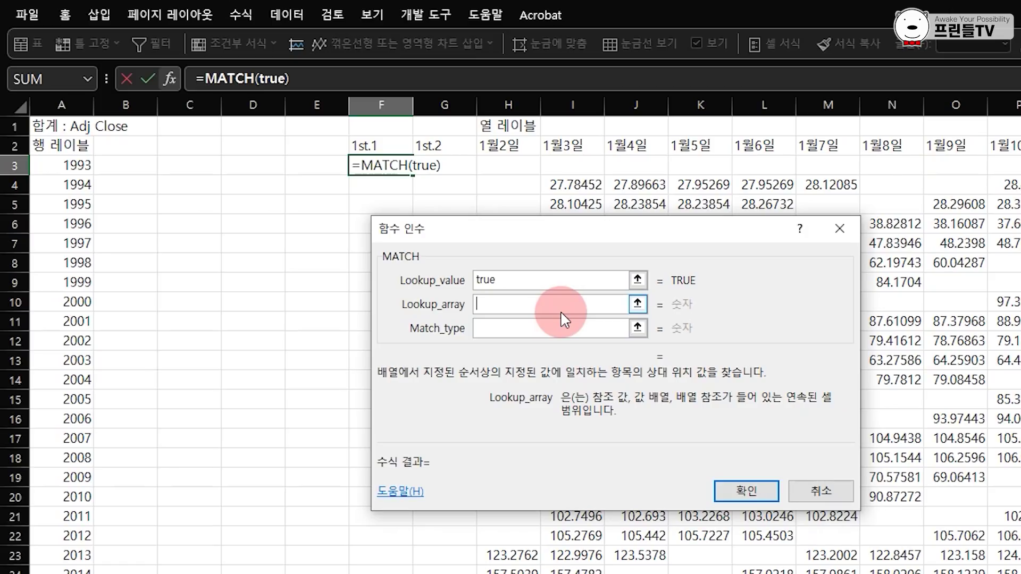
text(index()
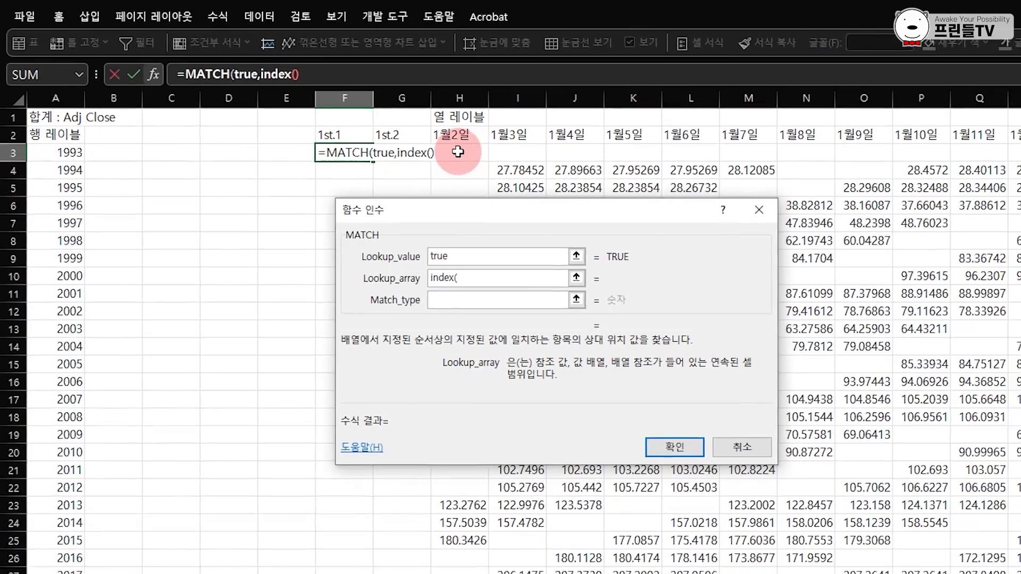
drag(527, 165, 579, 168)
drag(377, 121, 960, 88)
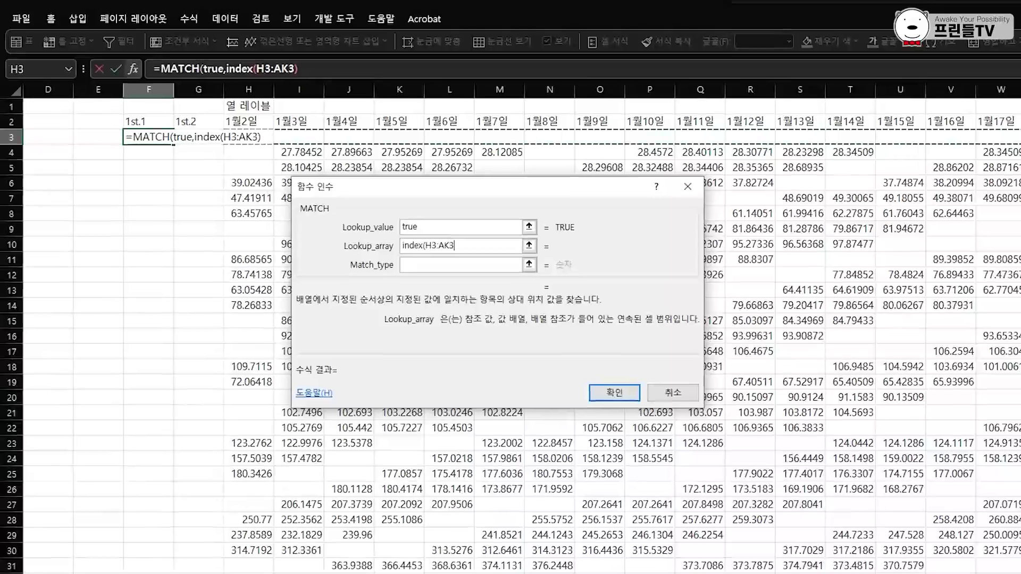
text(<>)
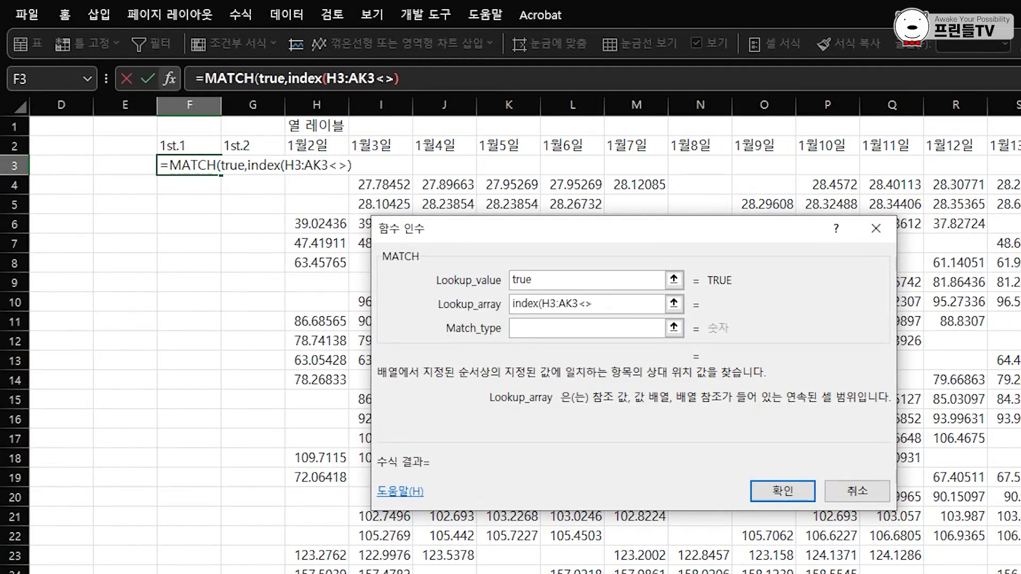
text(0,))
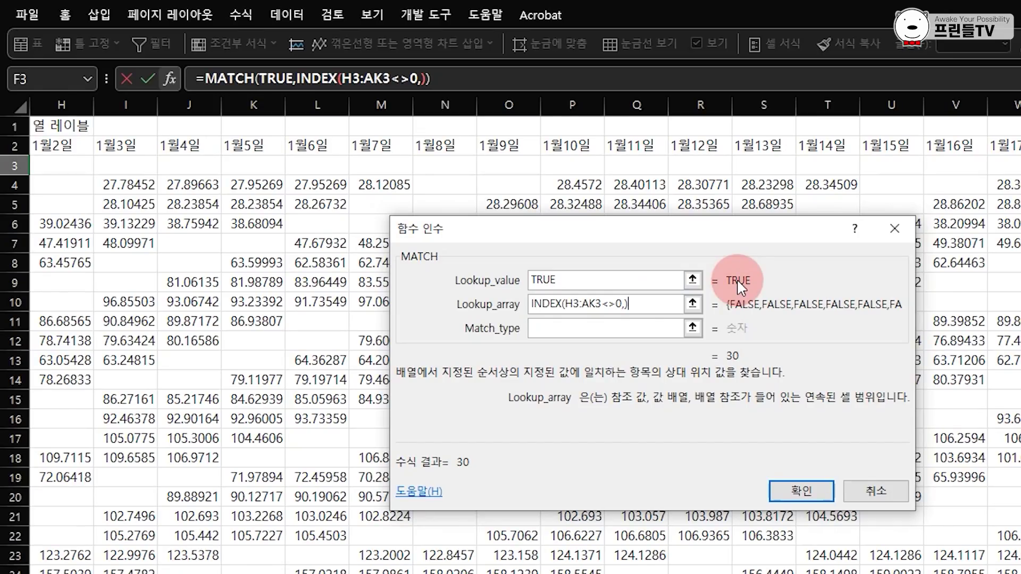
click(612, 327)
text(0)
click(819, 486)
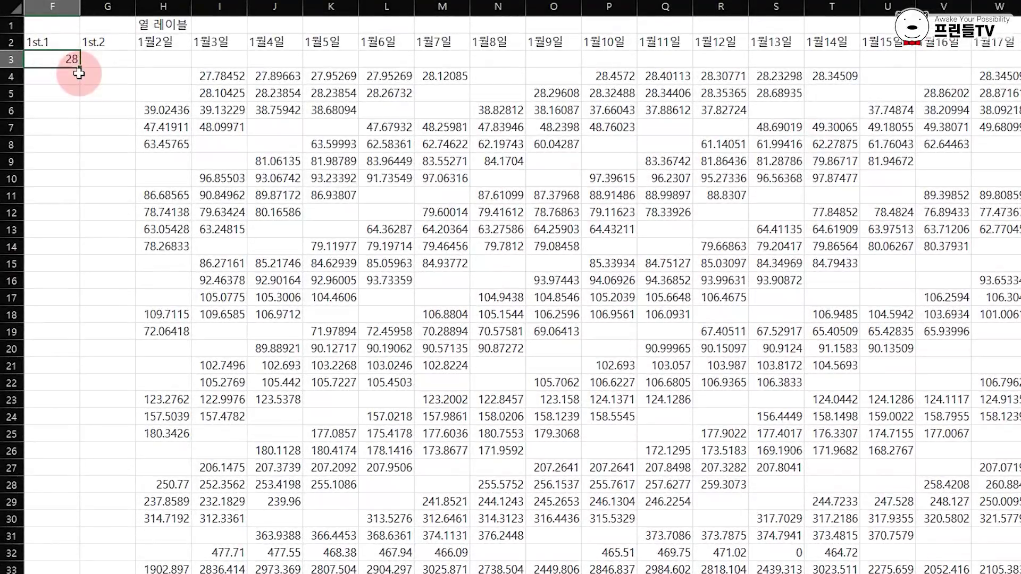
- Fill the MATCH formula down the 1st.1 column and check its results against the 1994 and 1996 rows
double_click(80, 68)
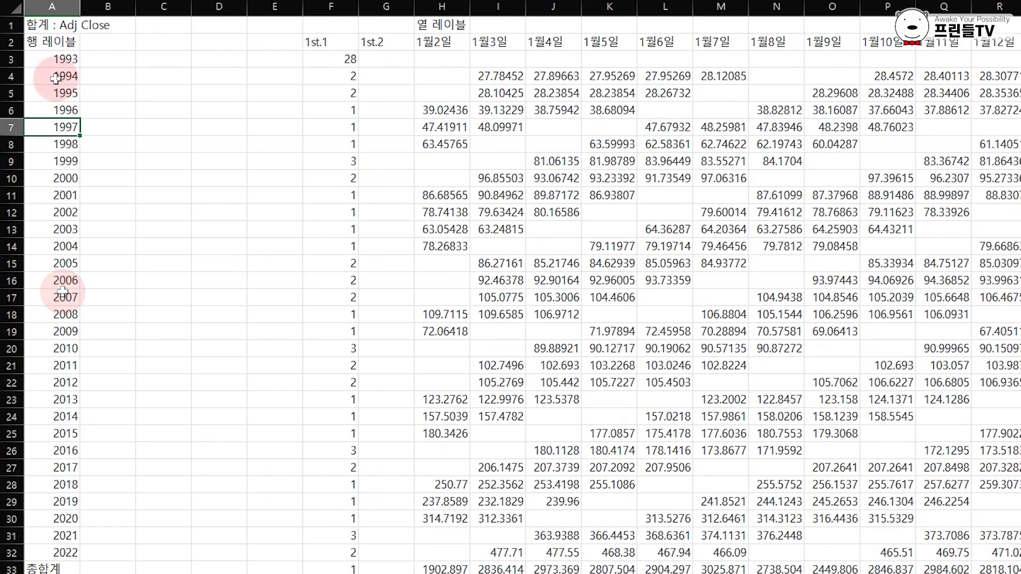
drag(55, 78, 500, 77)
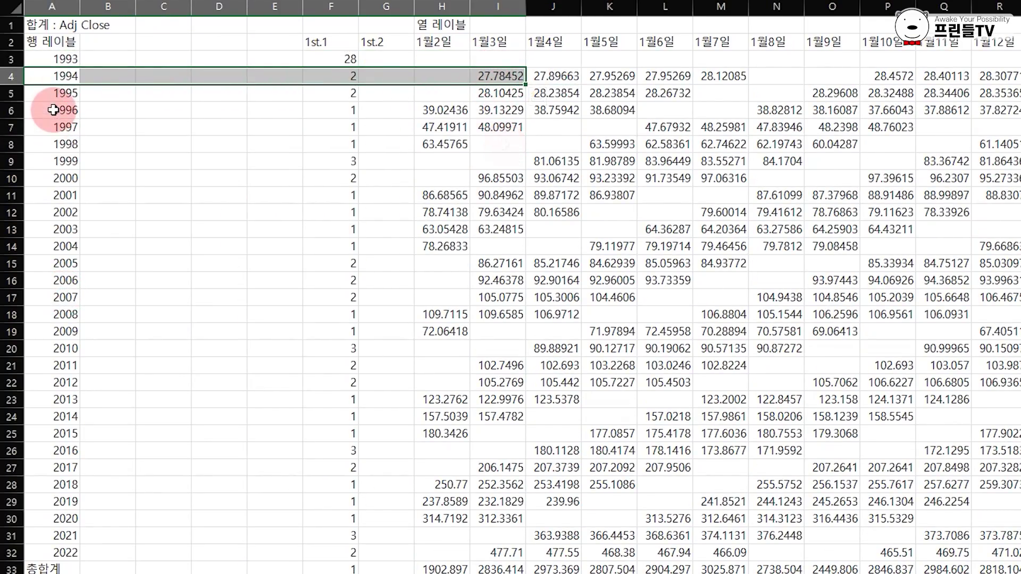
drag(57, 109, 444, 111)
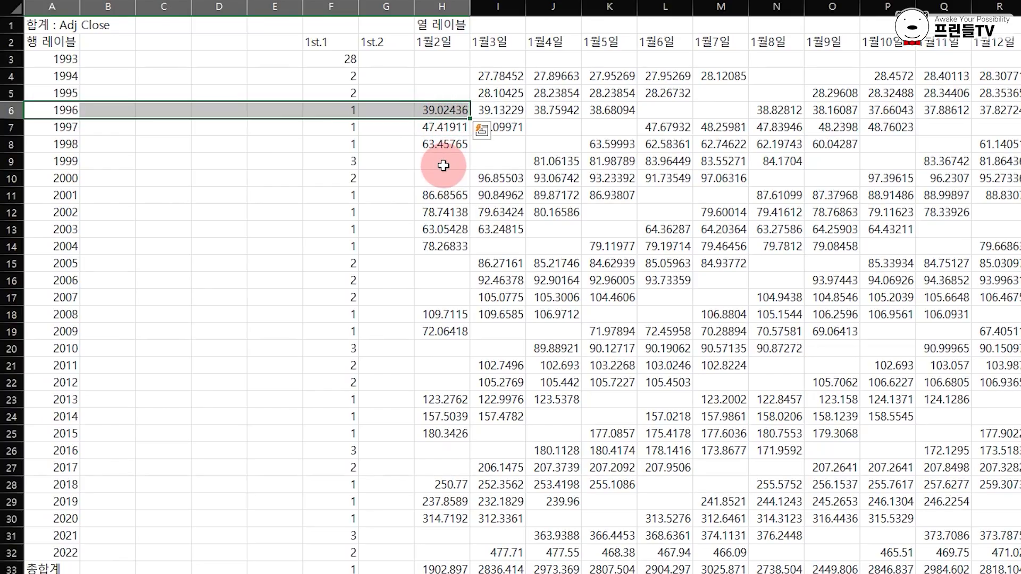
- Enter =INDEX(H3:AK3,F3) in G3 through the function arguments and fill it down the 1st.2 column
click(390, 59)
text(=in)
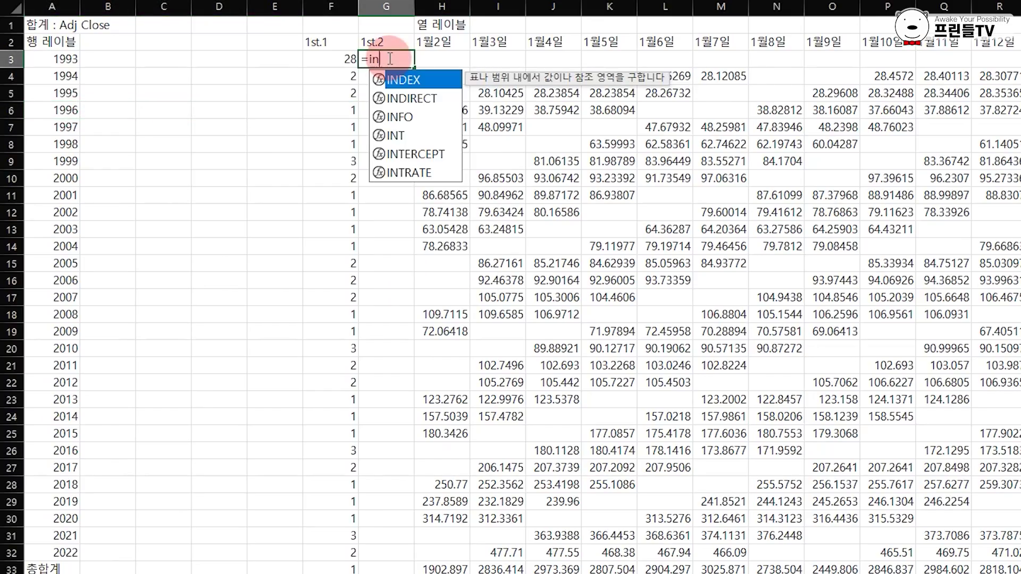
key(Tab)
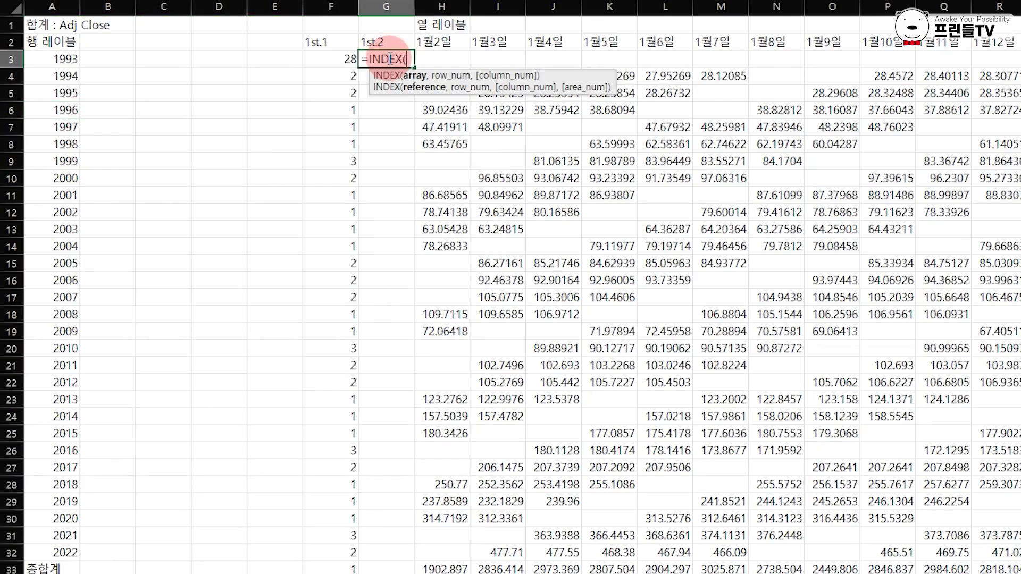
key(ctrl+a)
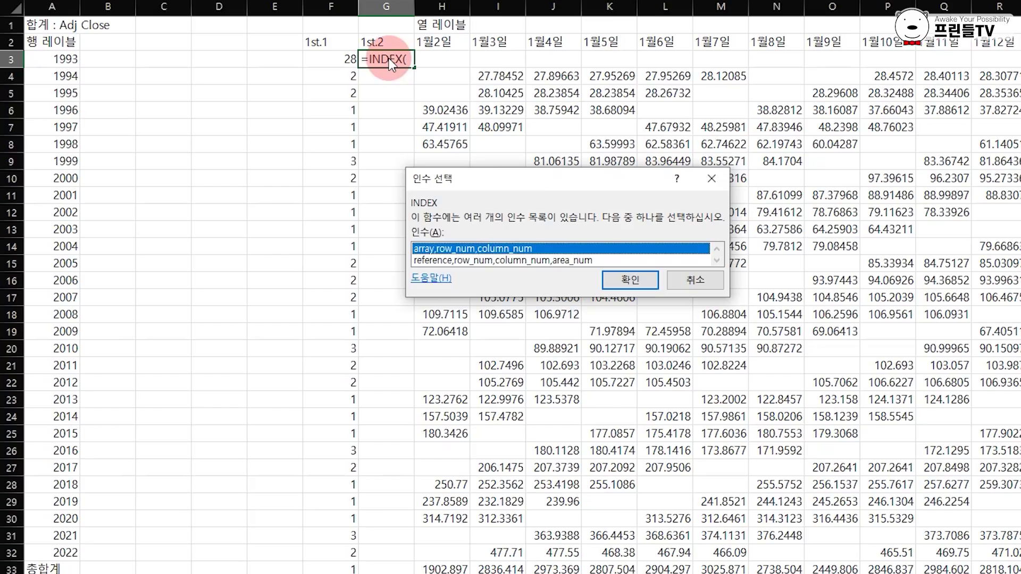
click(630, 282)
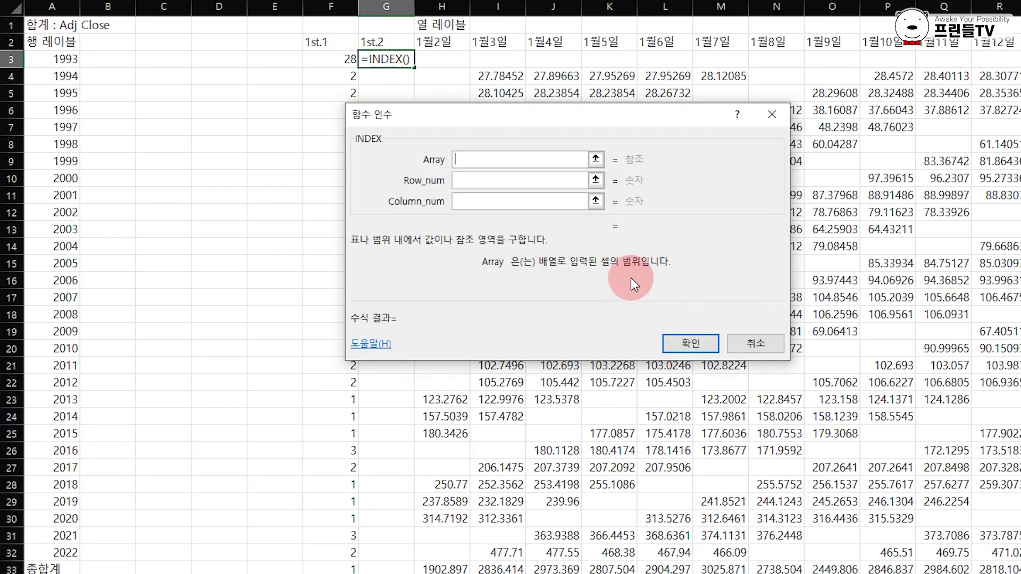
drag(446, 57, 1020, 88)
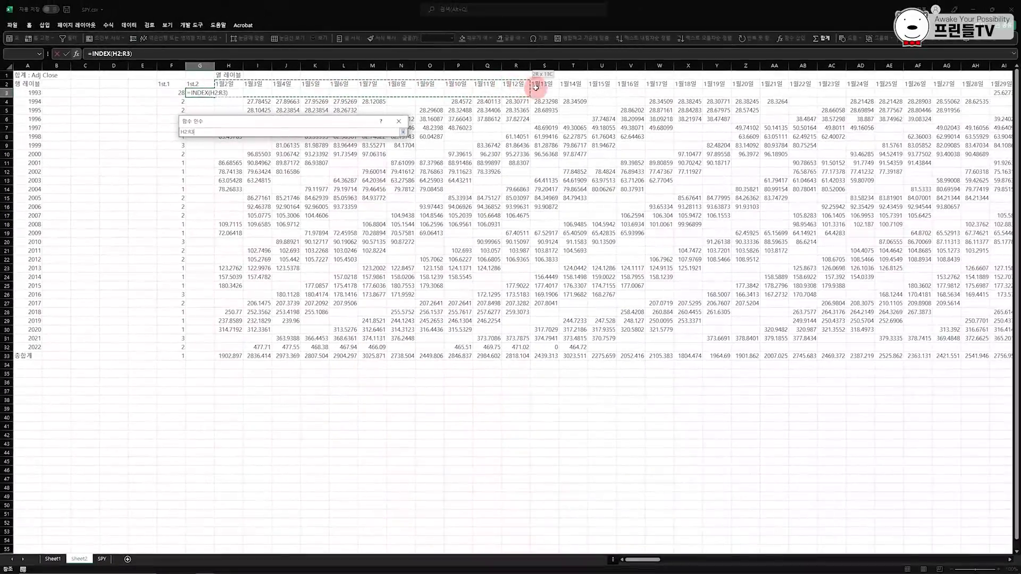
drag(671, 105, 946, 93)
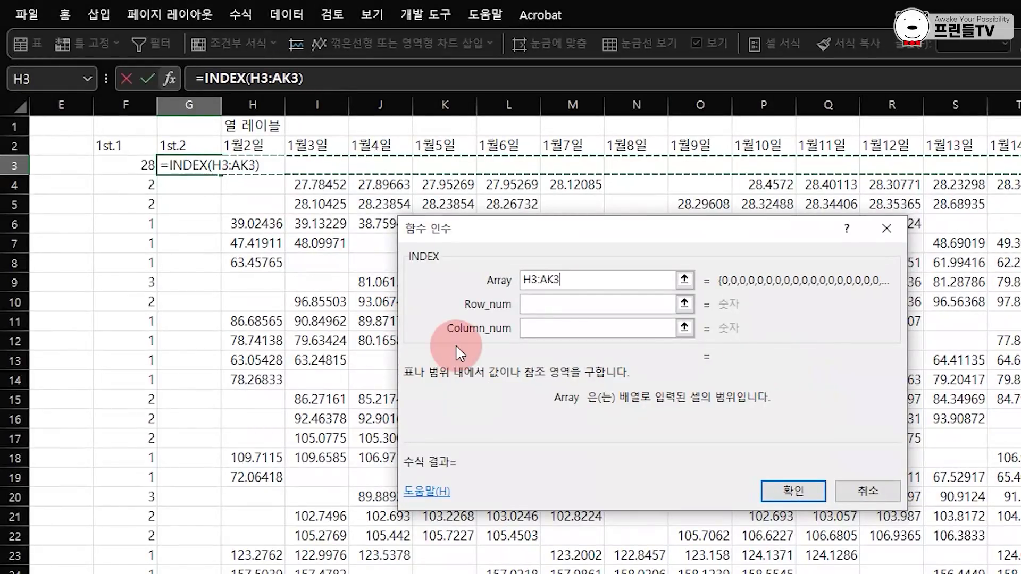
click(546, 308)
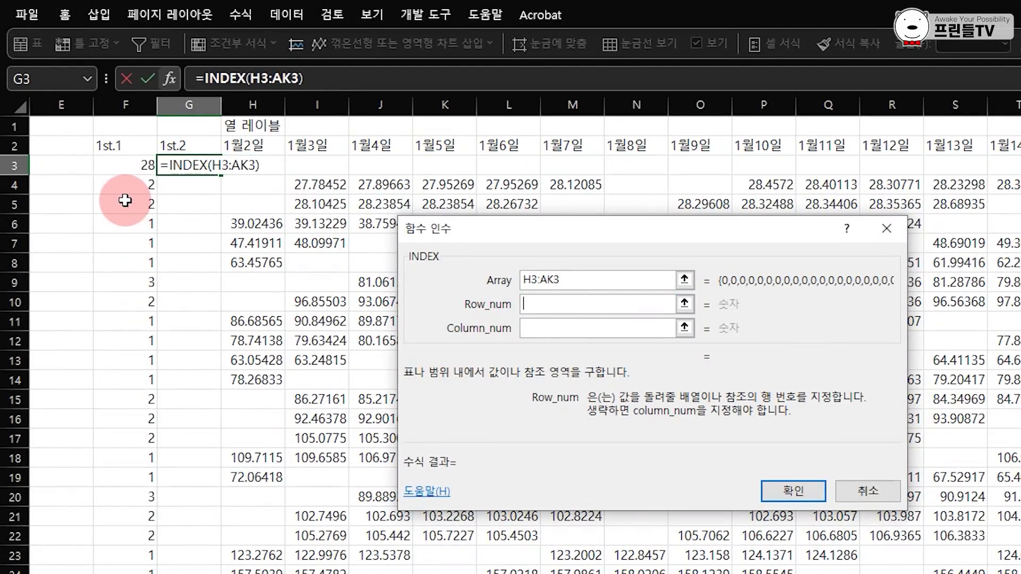
click(133, 166)
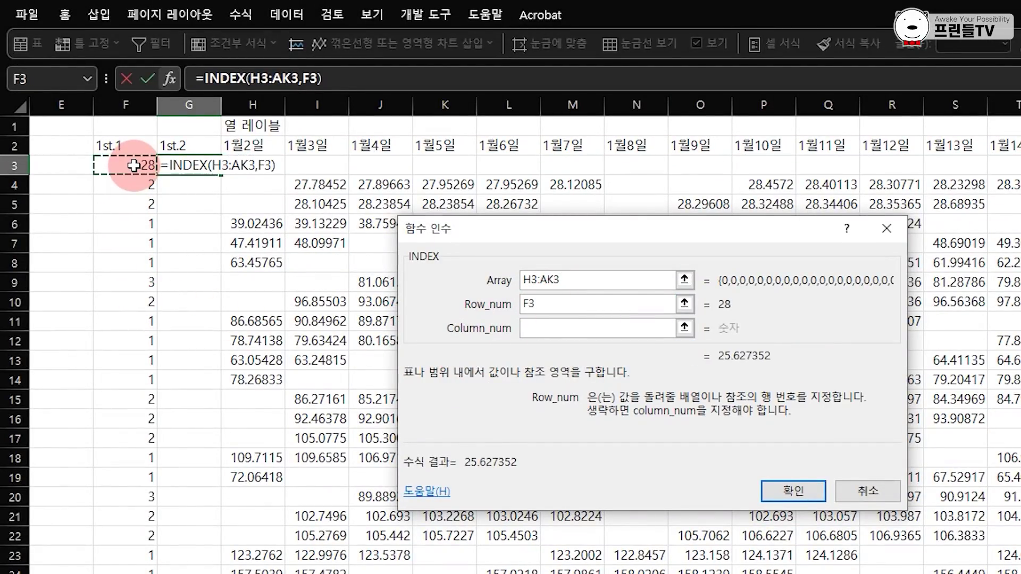
click(793, 489)
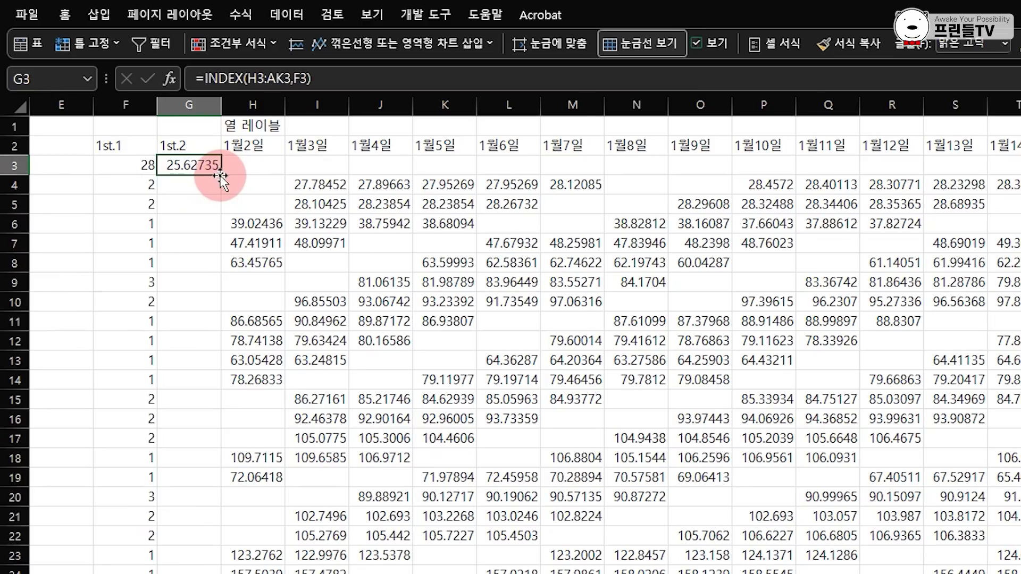
double_click(219, 176)
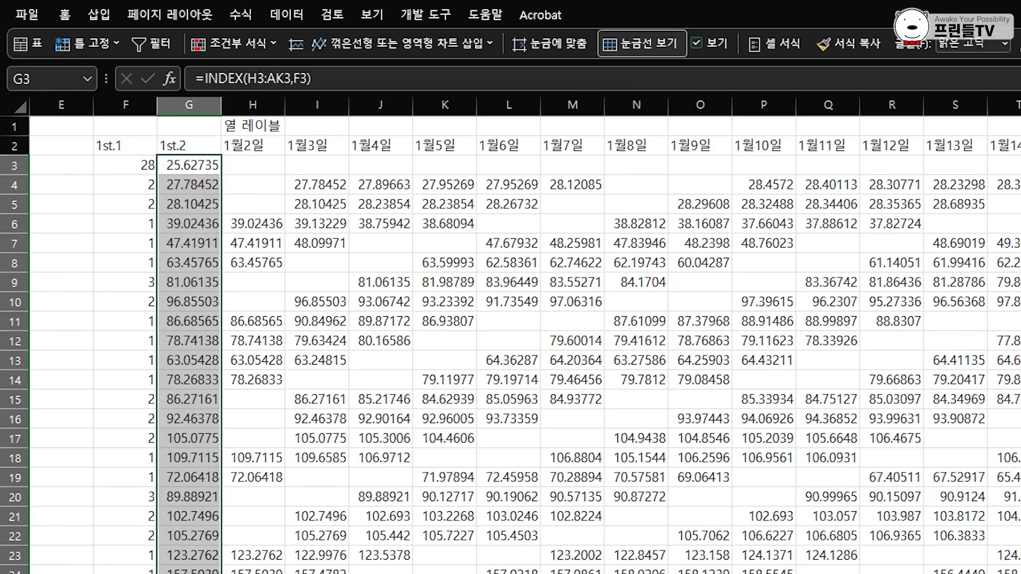
- Enter the column headers Max in D2 and Min in E2
key(Left)
key(Left)
key(Left)
key(Left)
key(Left)
key(Left)
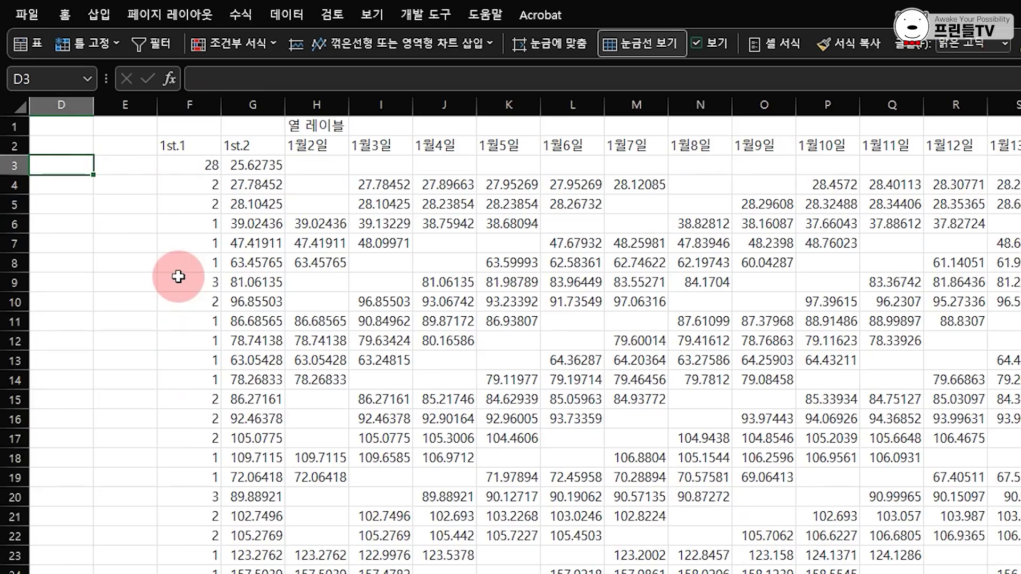
key(Up)
key(Right)
key(Right)
key(Right)
text(Max)
key(Tab)
text(Mi)
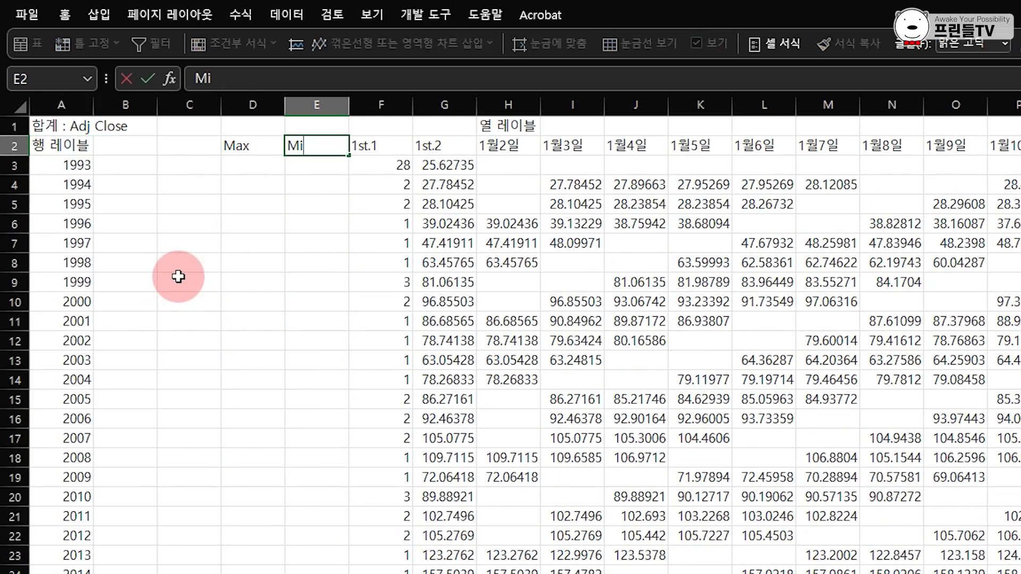
key(Return)
- Enter =MAX(H3:NE3) in D3 and fill it down the Max column
text(=)
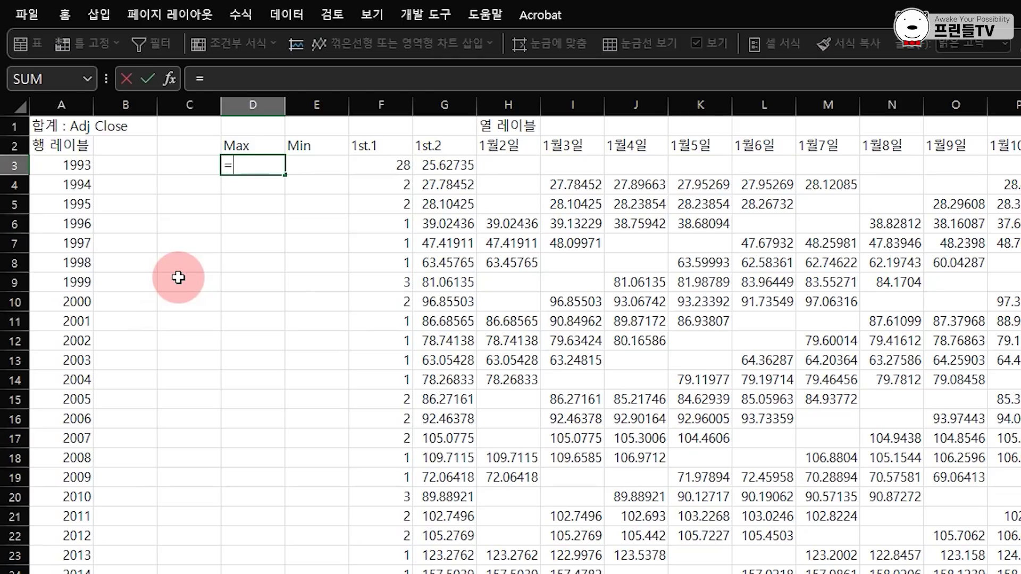
text(max)
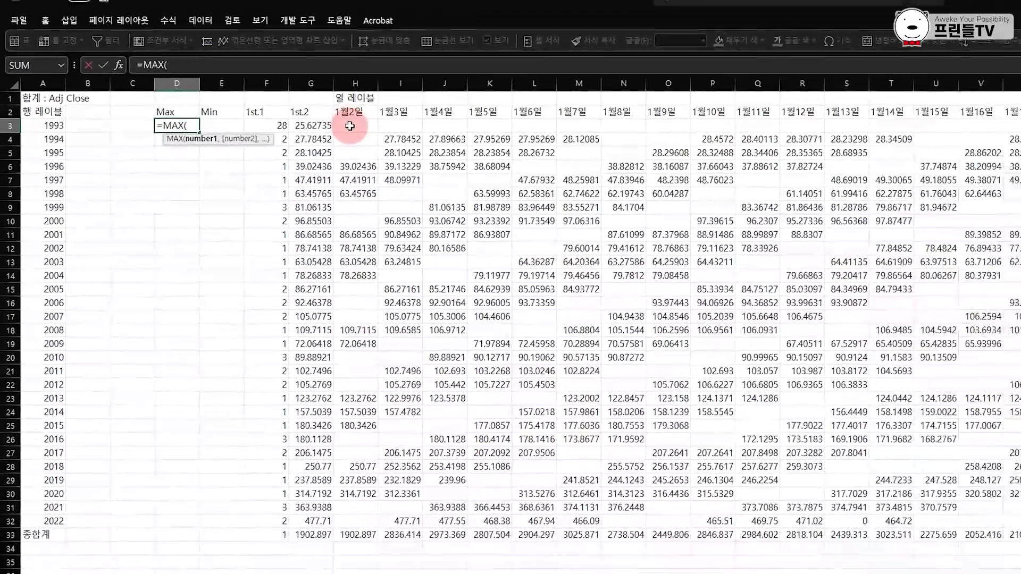
drag(349, 126, 919, 95)
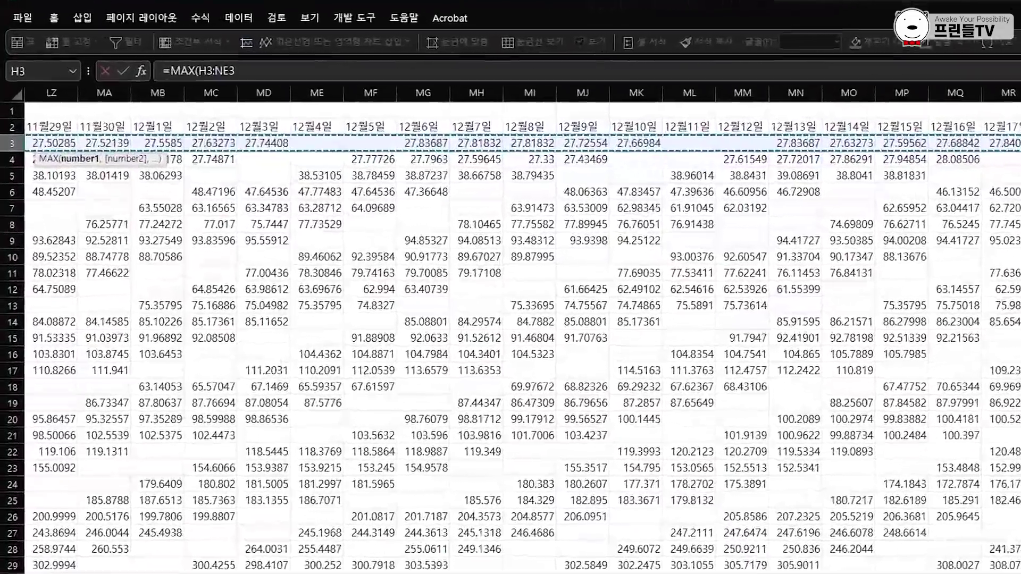
key(Return)
click(79, 151)
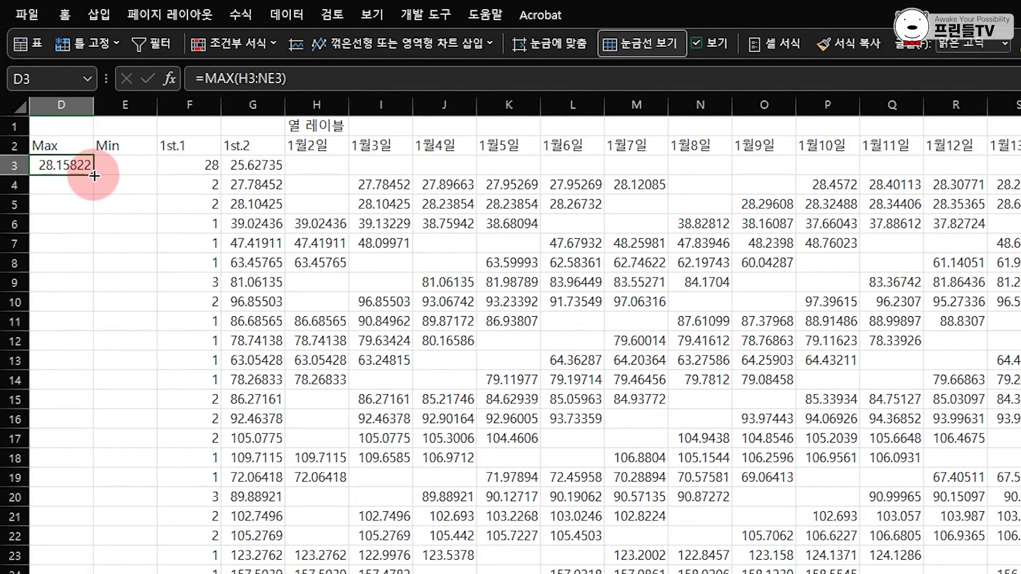
double_click(94, 176)
- Enter =MIN(H3:NE3) in E3 and fill it down the Min column
click(148, 171)
text(=m)
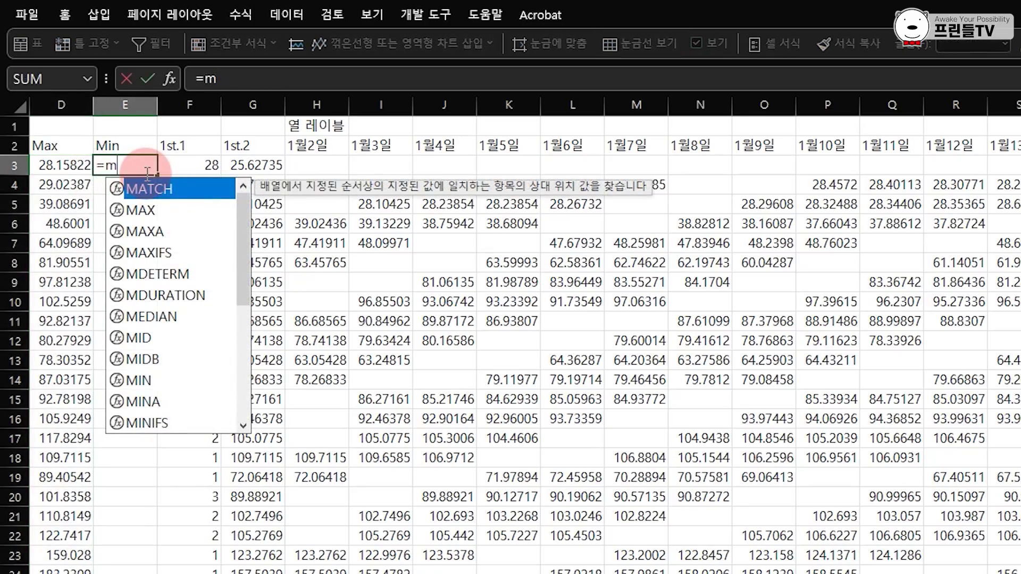
text(in()
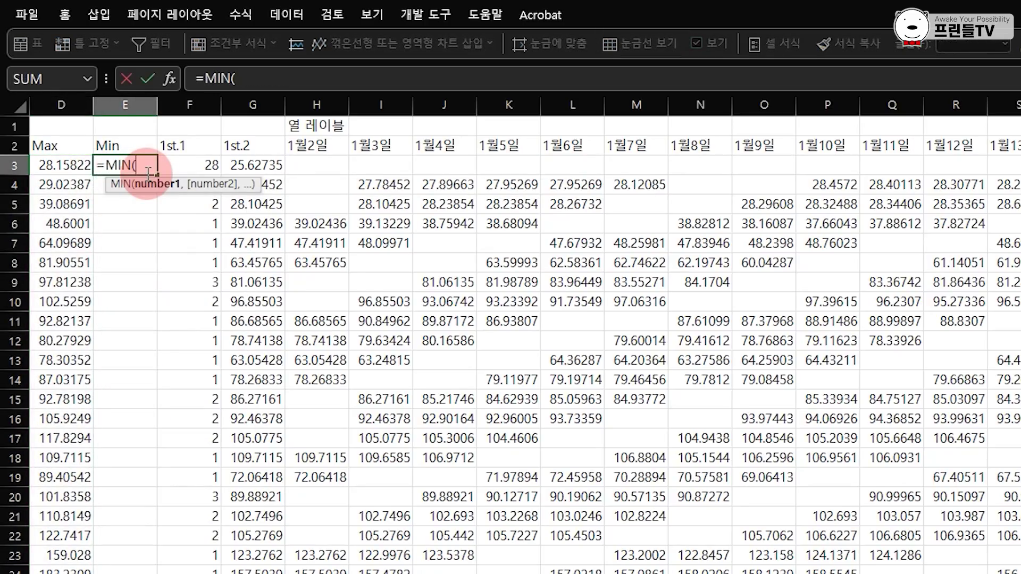
text((H3:NE3))
click(237, 78)
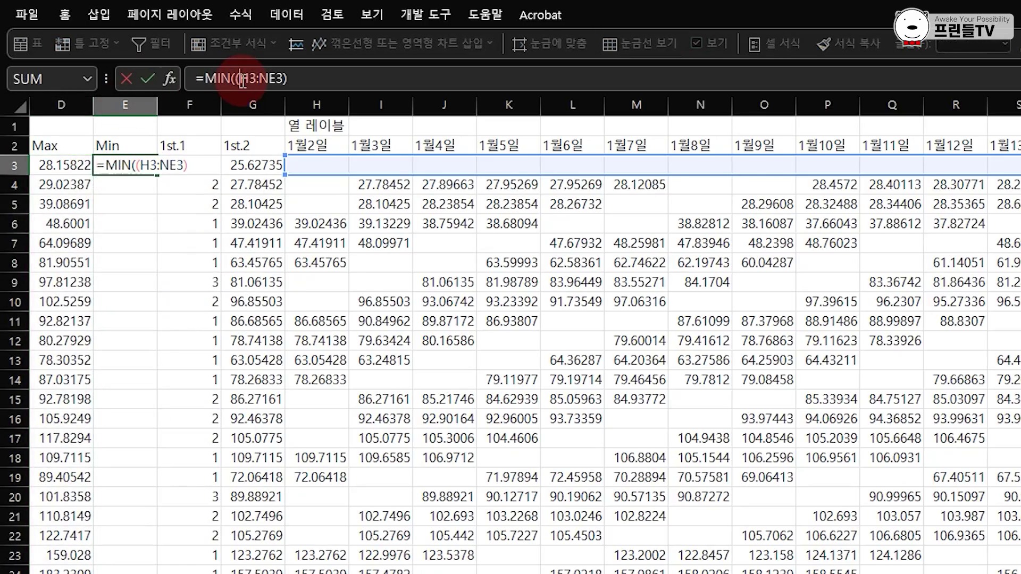
key(BackSpace)
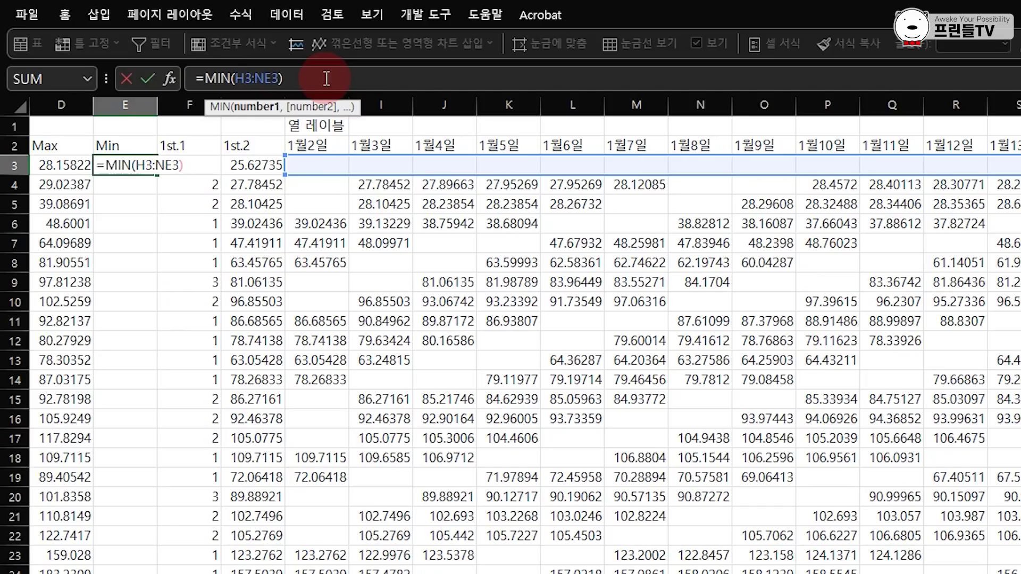
key(Return)
click(139, 166)
double_click(157, 175)
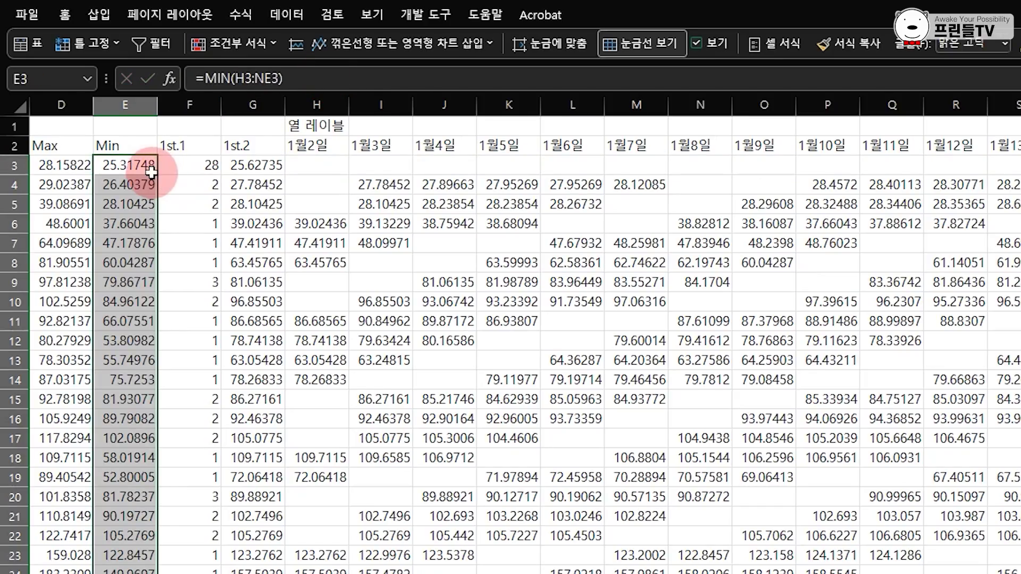
- Enter the column headers MAX% in B2 and MDD% in C2
click(153, 173)
key(Left)
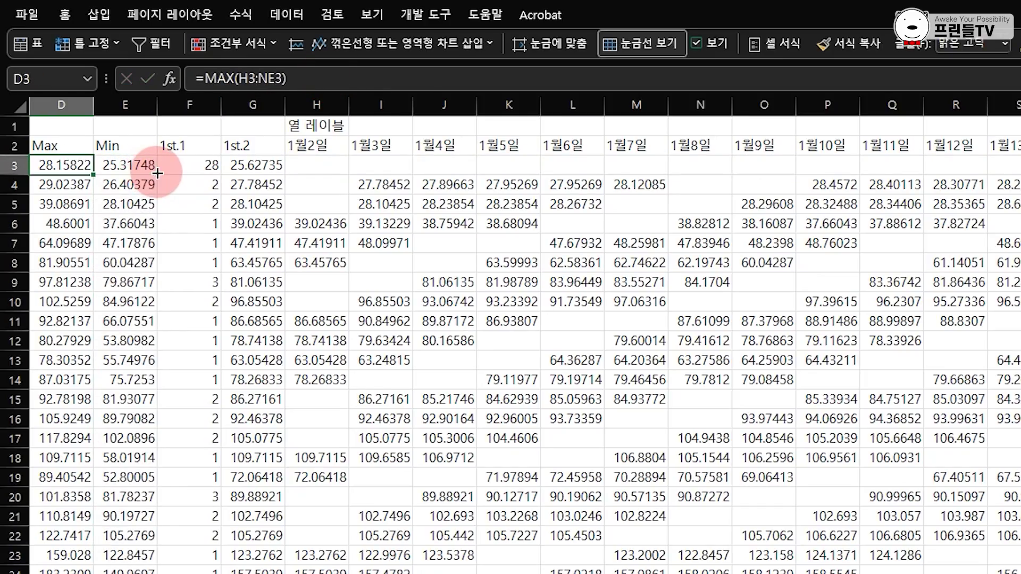
key(Home)
key(Up)
key(Right)
text(M)
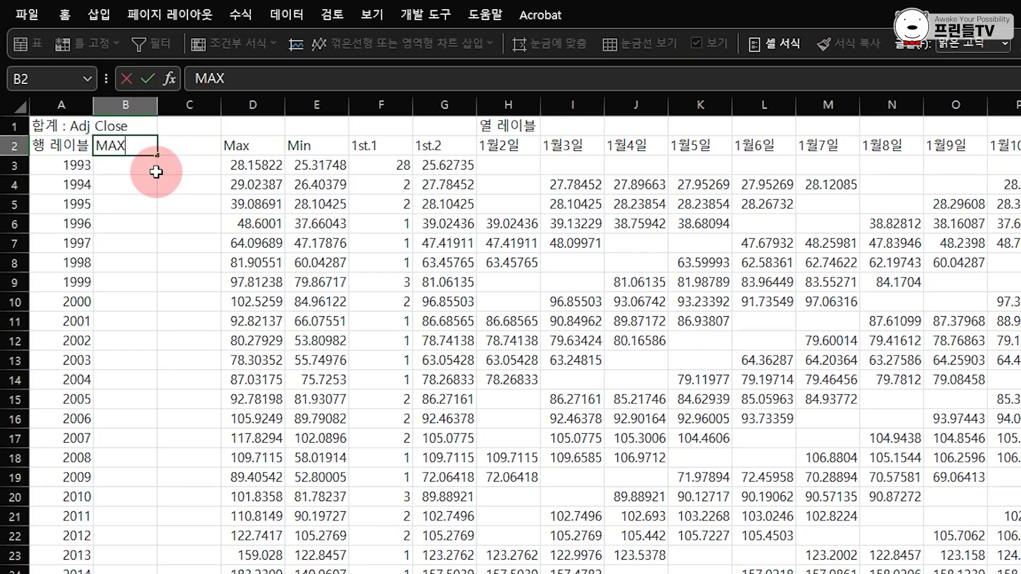
text(AX%)
key(Tab)
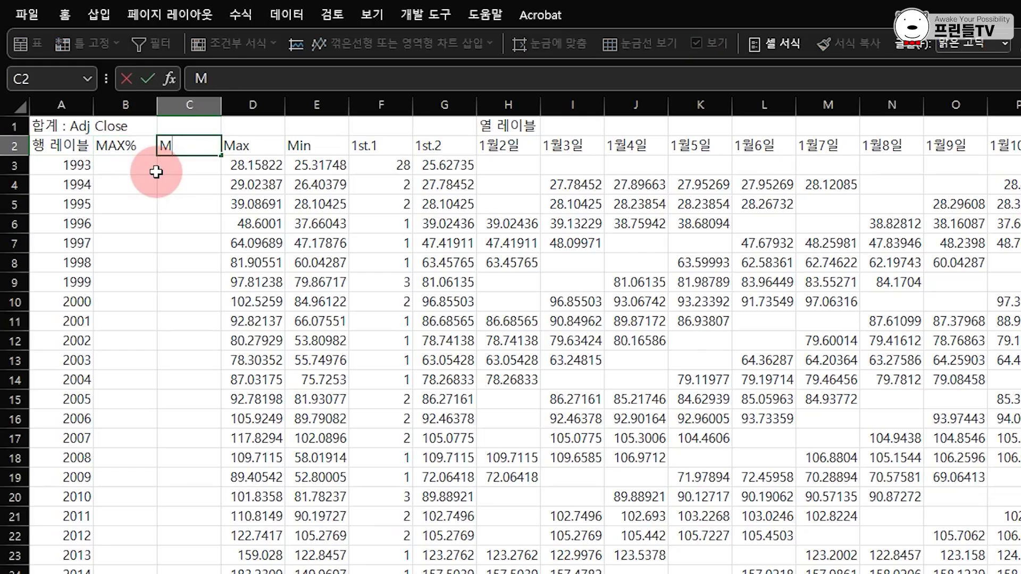
- Enter =D3/G3-1 in B3 to calculate the 1993 maximum gain over the year's first price
click(156, 172)
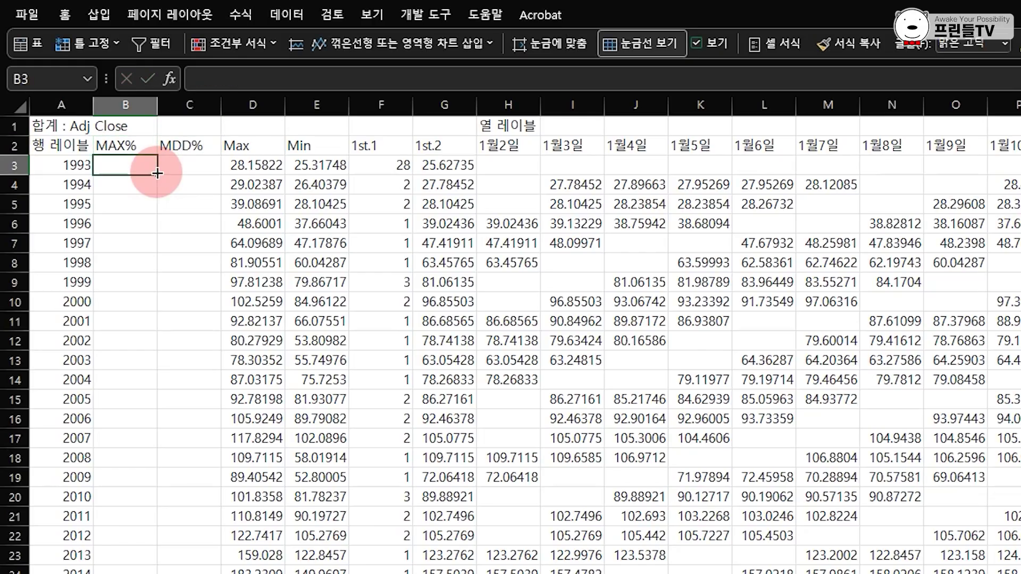
text(=)
click(260, 169)
text(/)
click(459, 165)
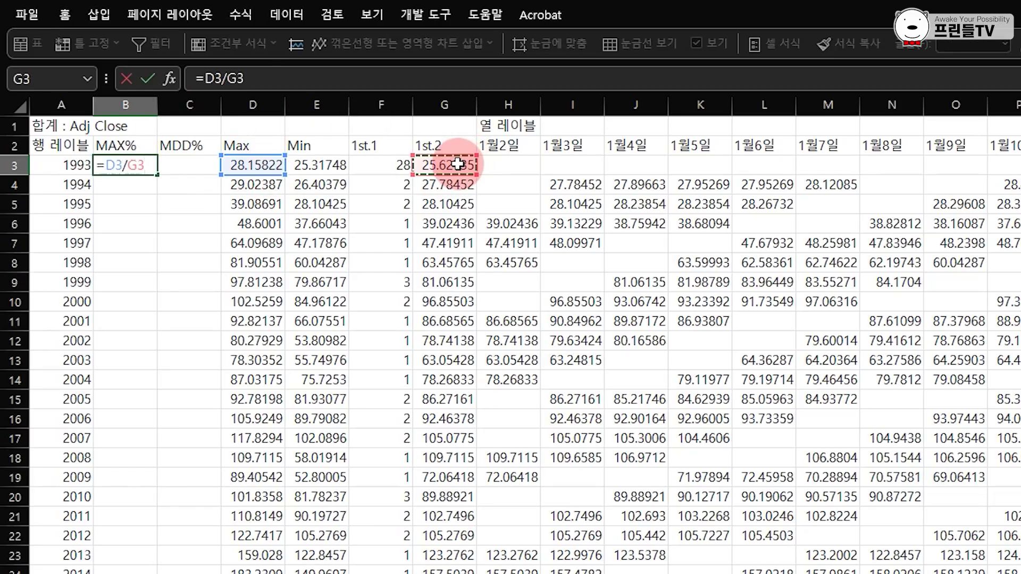
text(-)
key(Return)
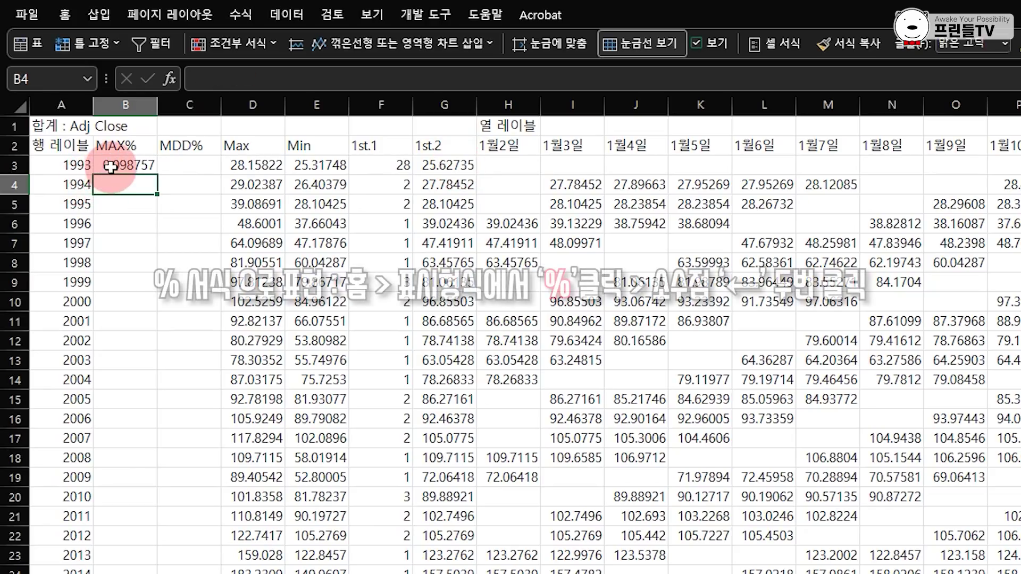
- Format B3 as a percentage with two decimals and fill it down the MAX% column
click(135, 166)
click(65, 9)
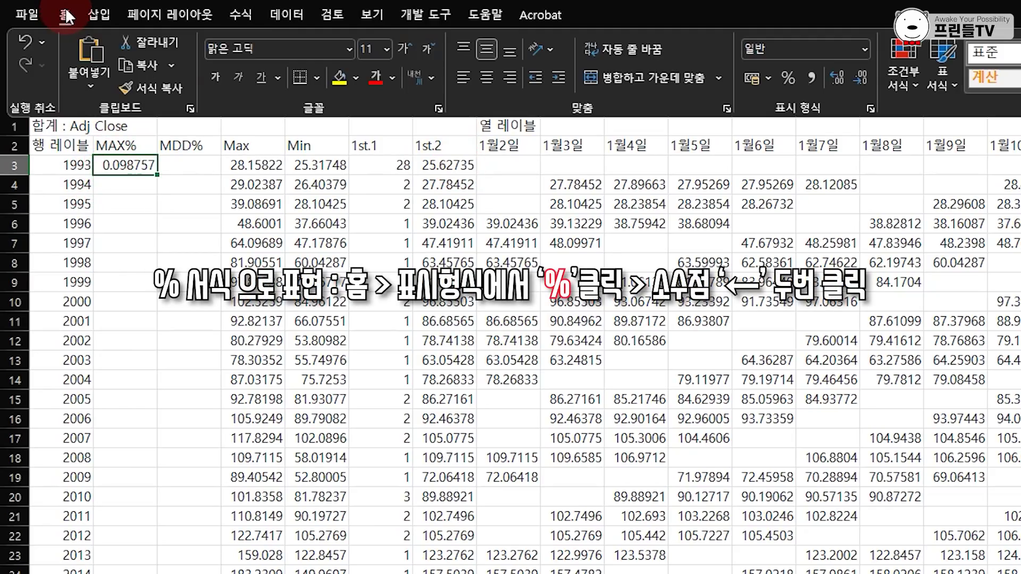
click(789, 76)
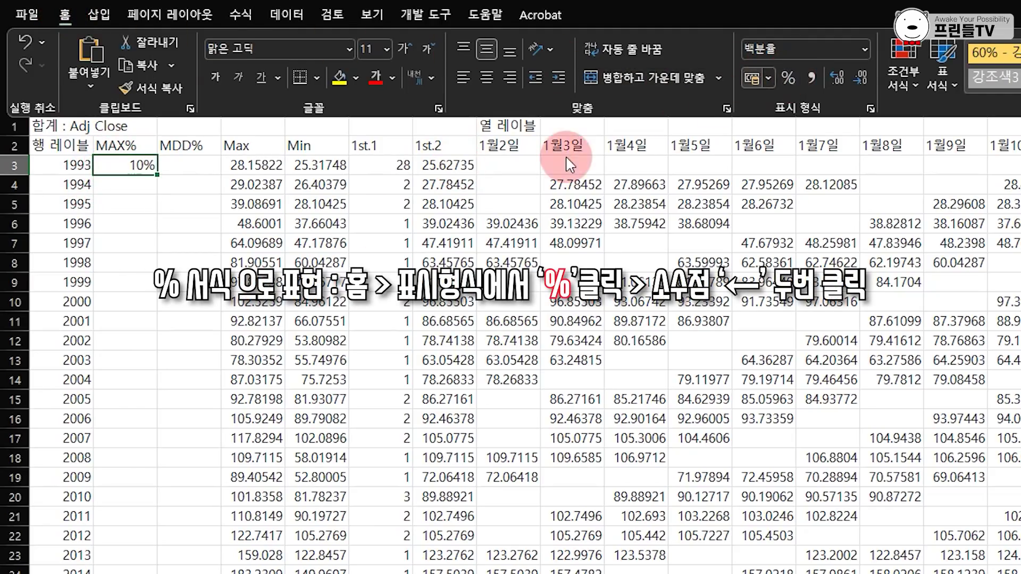
click(838, 75)
click(143, 181)
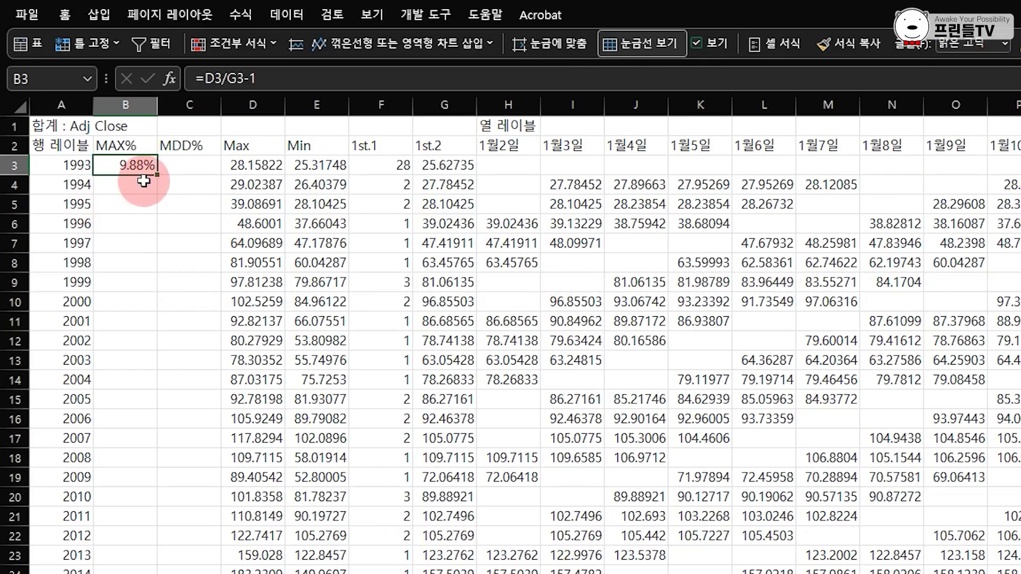
double_click(155, 175)
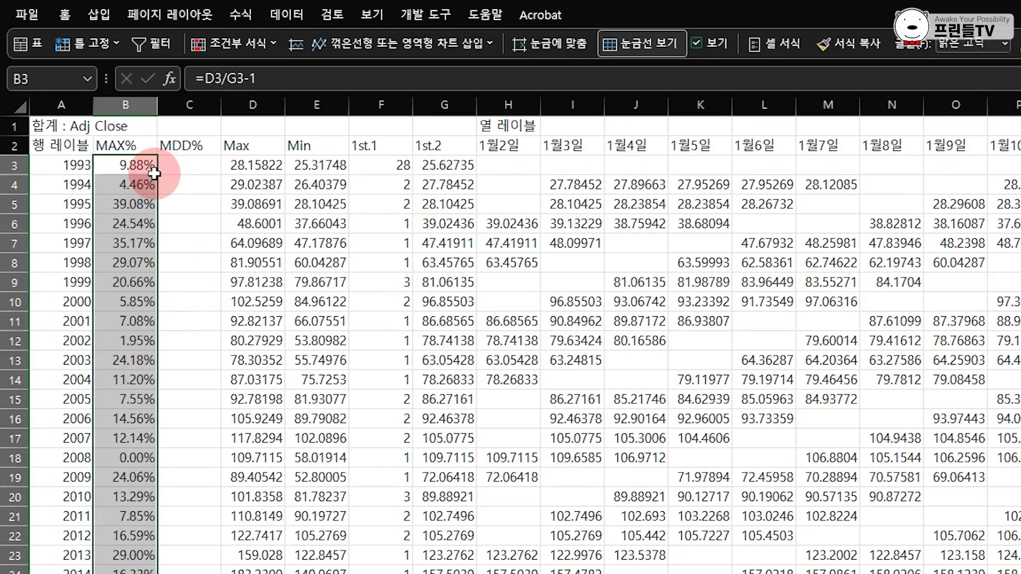
- Enter =E3/G3-1 in C3 to calculate the 1993 maximum drop from the year's first price
click(194, 167)
text(=)
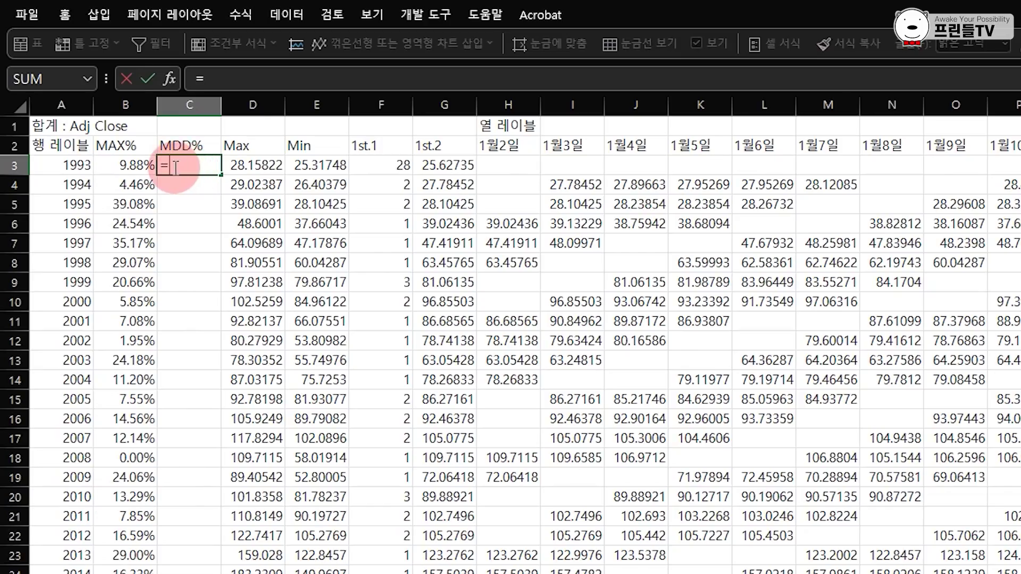
click(296, 166)
text(/)
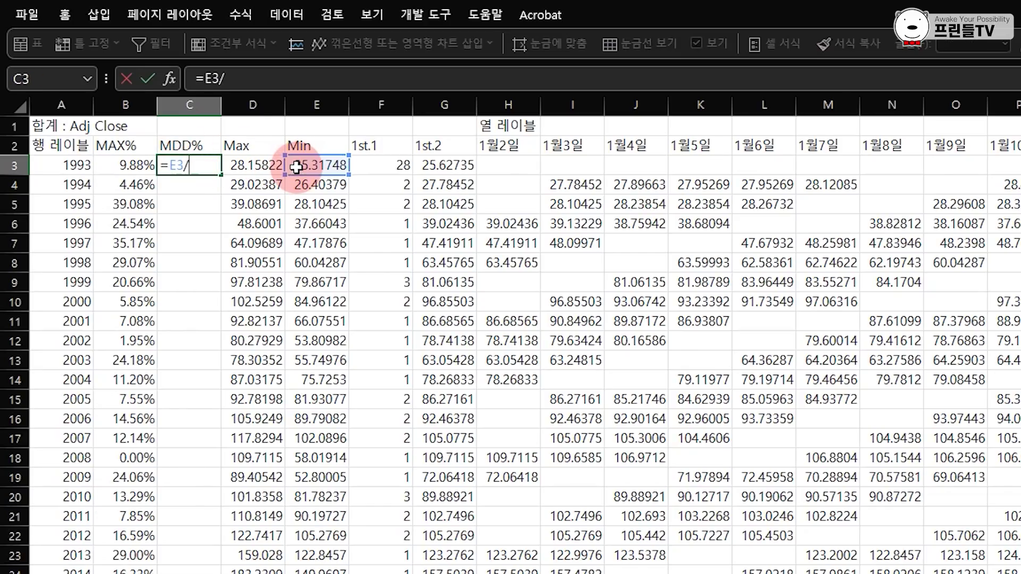
click(456, 162)
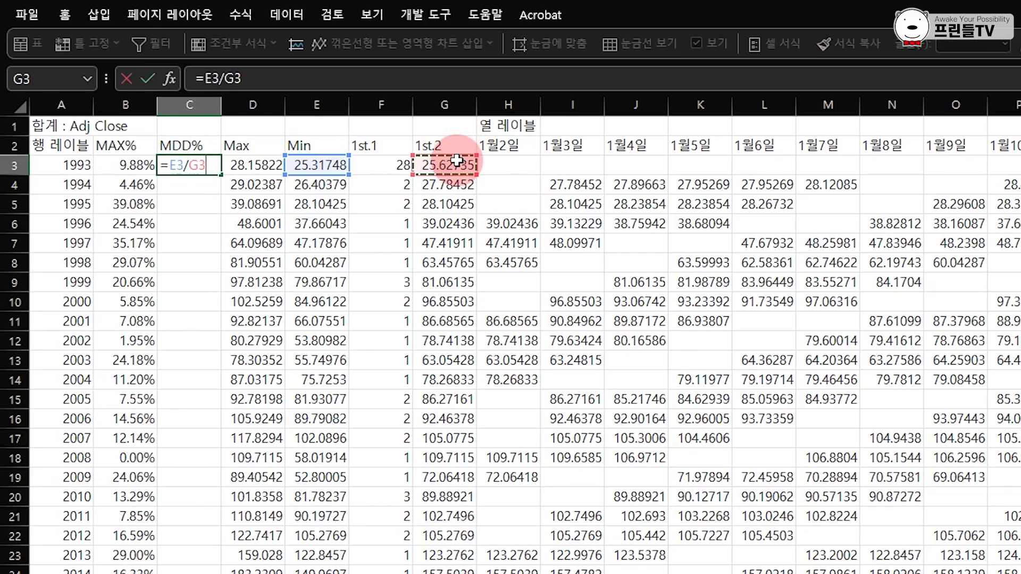
text(-1)
key(Return)
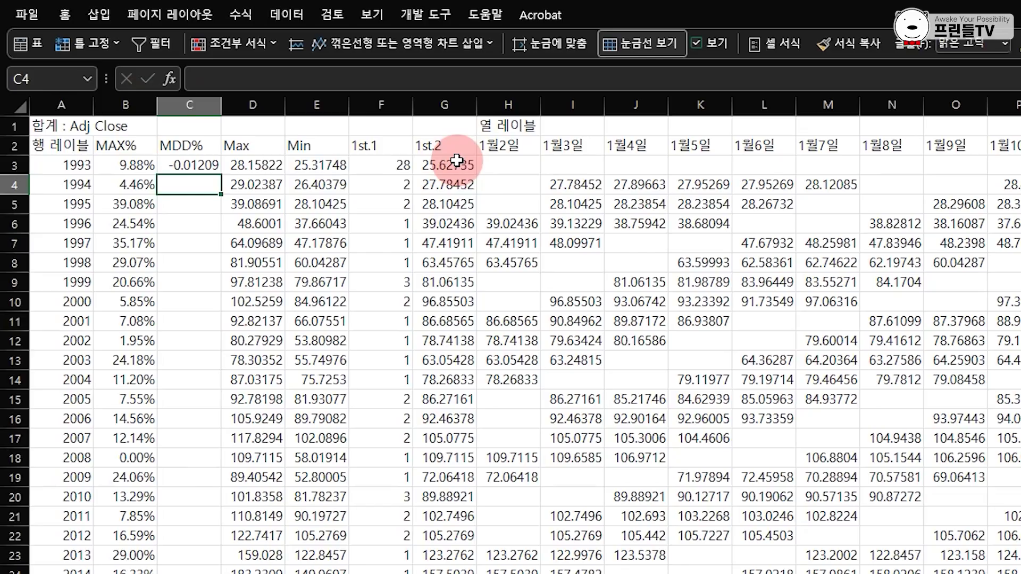
- Format C3 as a percentage with two decimals and fill it down the MDD% column
click(185, 162)
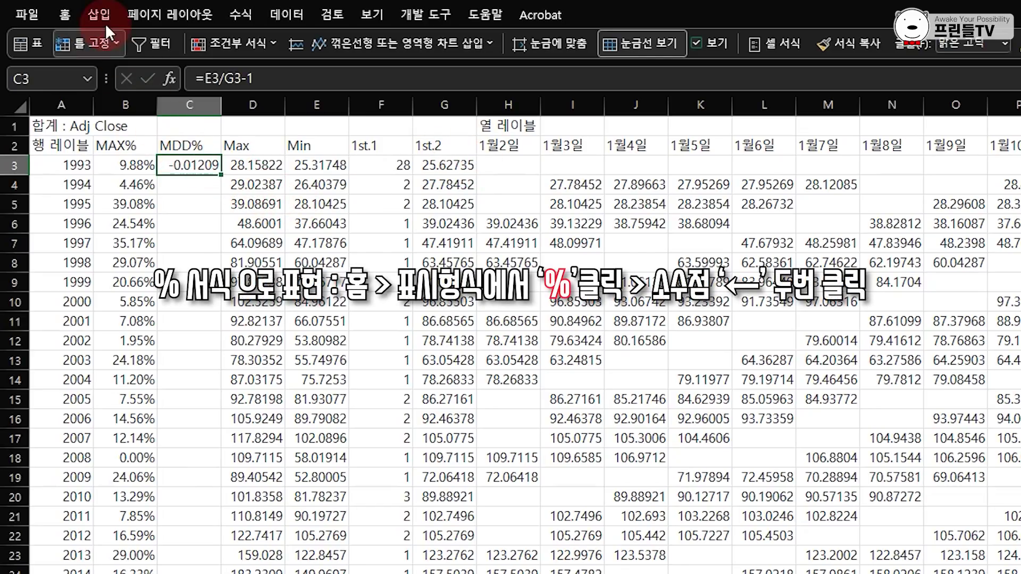
click(68, 14)
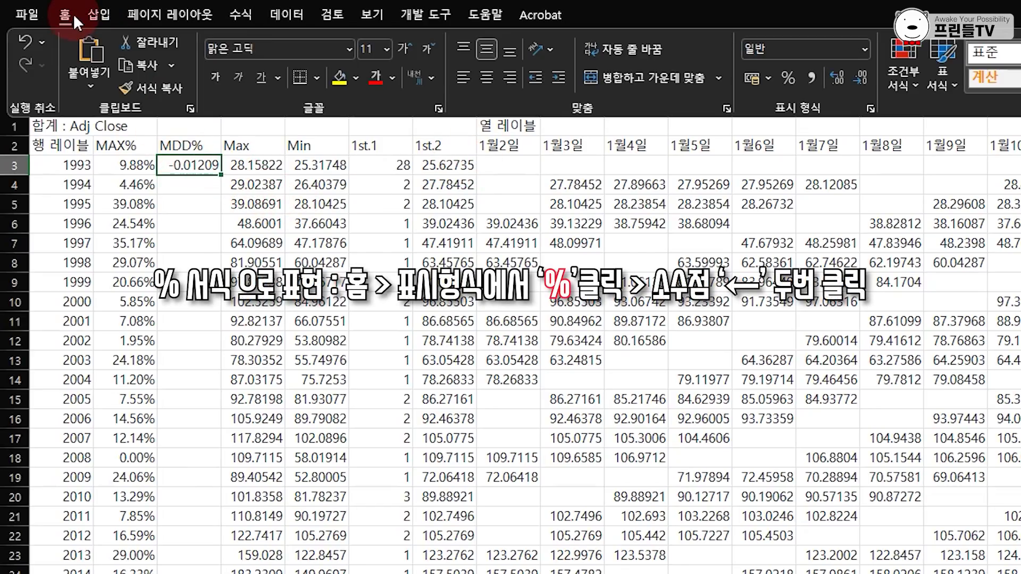
click(787, 80)
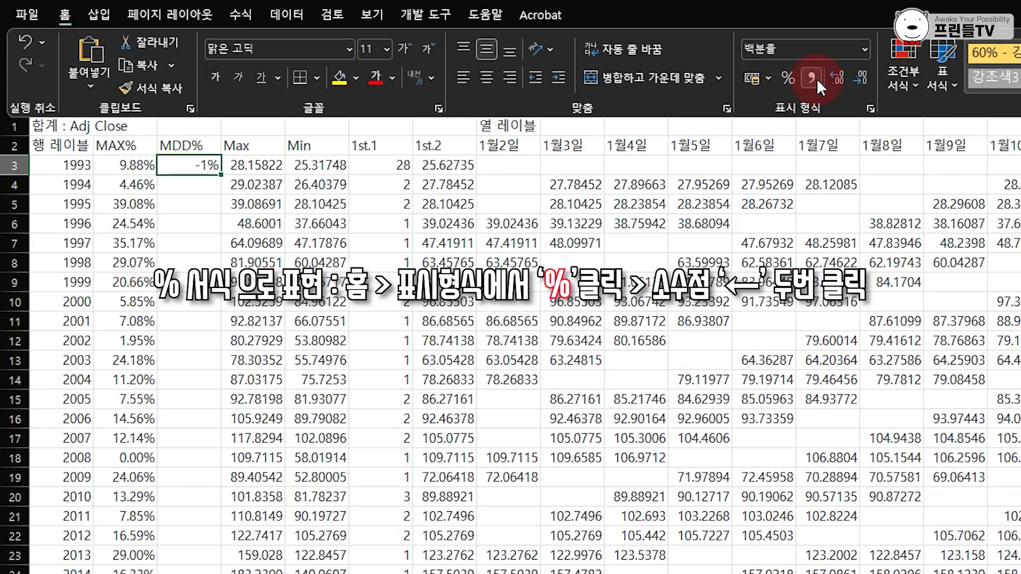
click(835, 78)
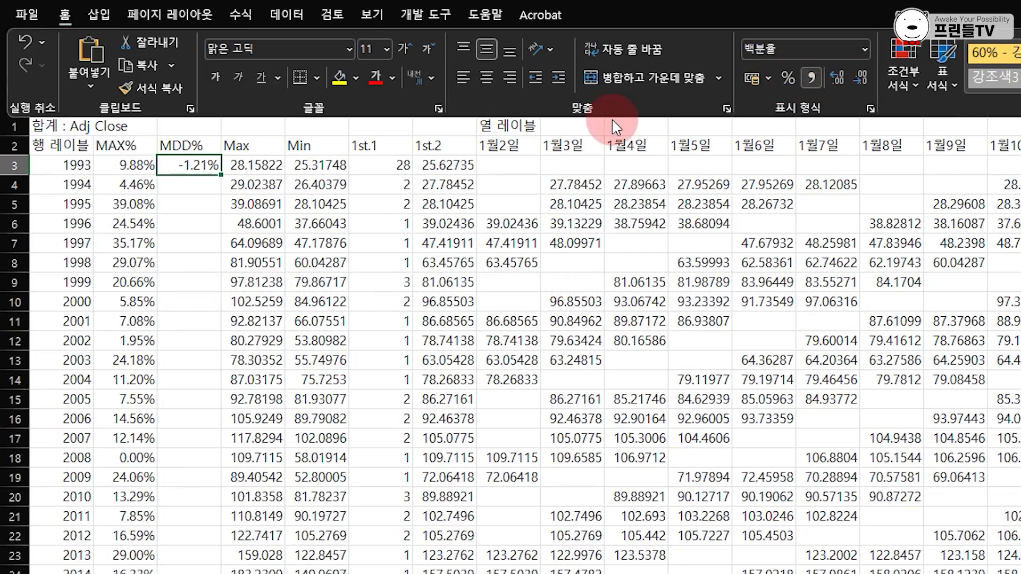
click(220, 173)
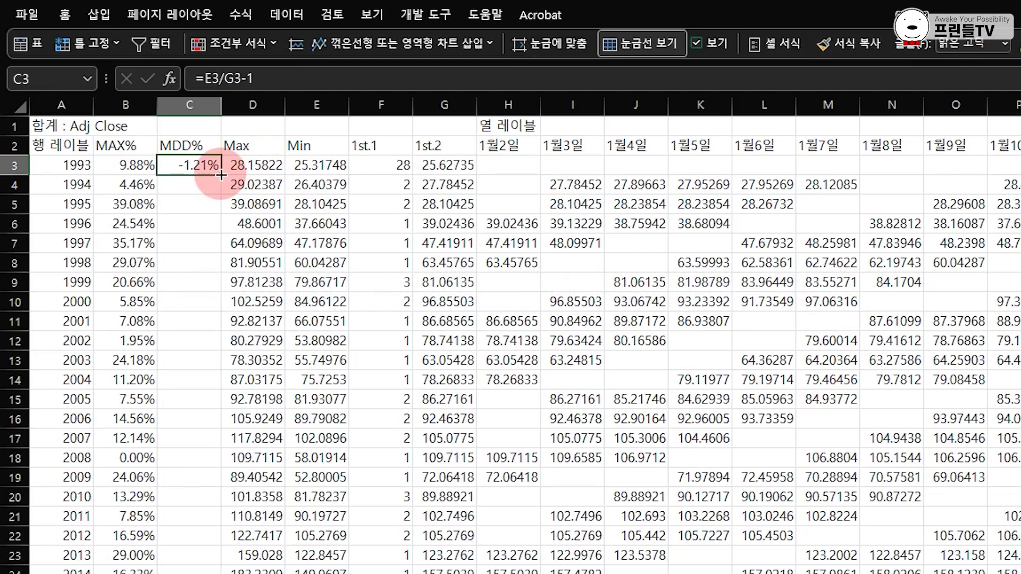
double_click(220, 173)
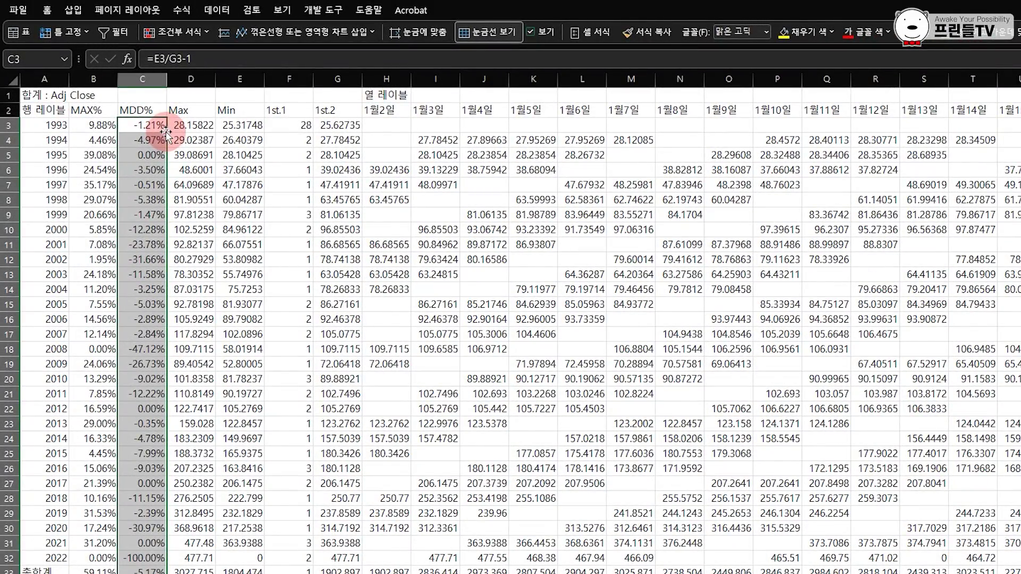
- Insert a clustered column chart of A2:C32 with MAX% and MDD% as series and the years as categories
drag(43, 110, 149, 555)
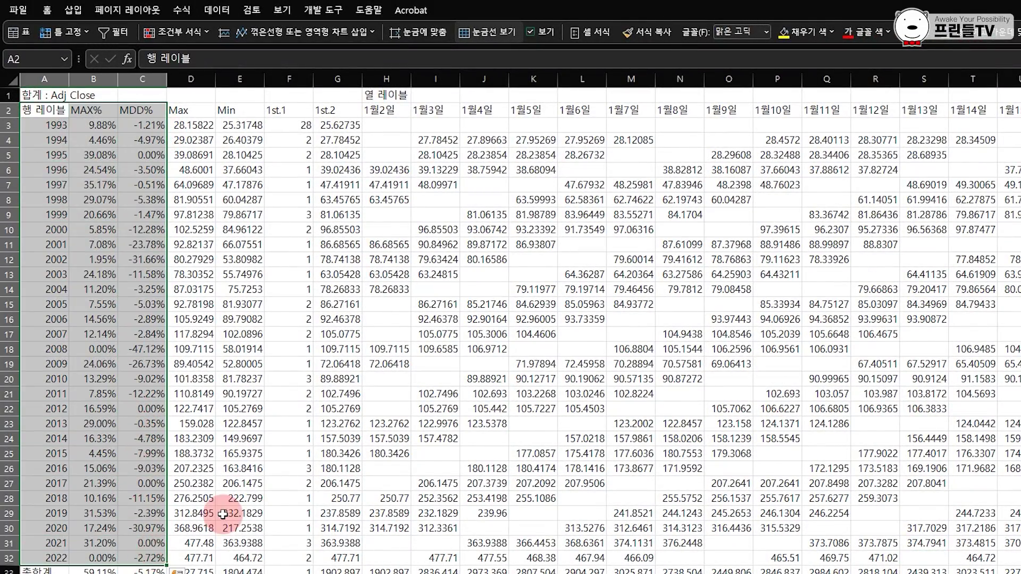
click(75, 10)
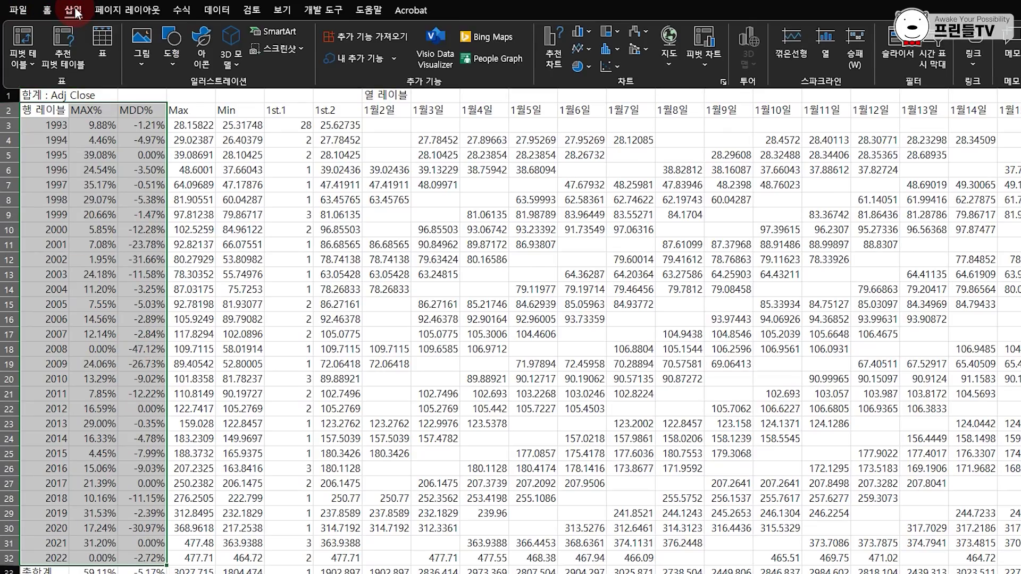
click(587, 32)
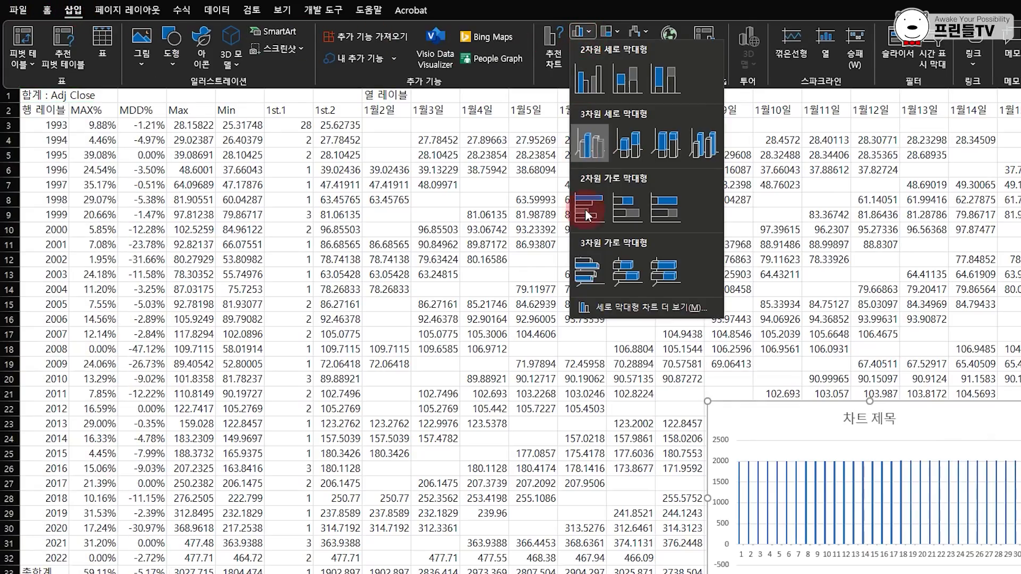
click(631, 310)
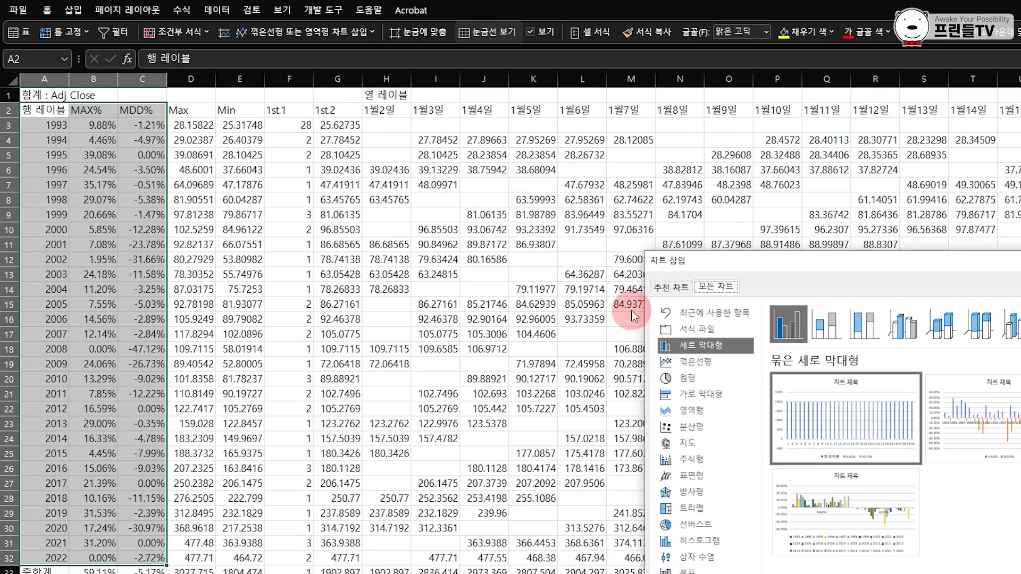
drag(824, 271, 382, 126)
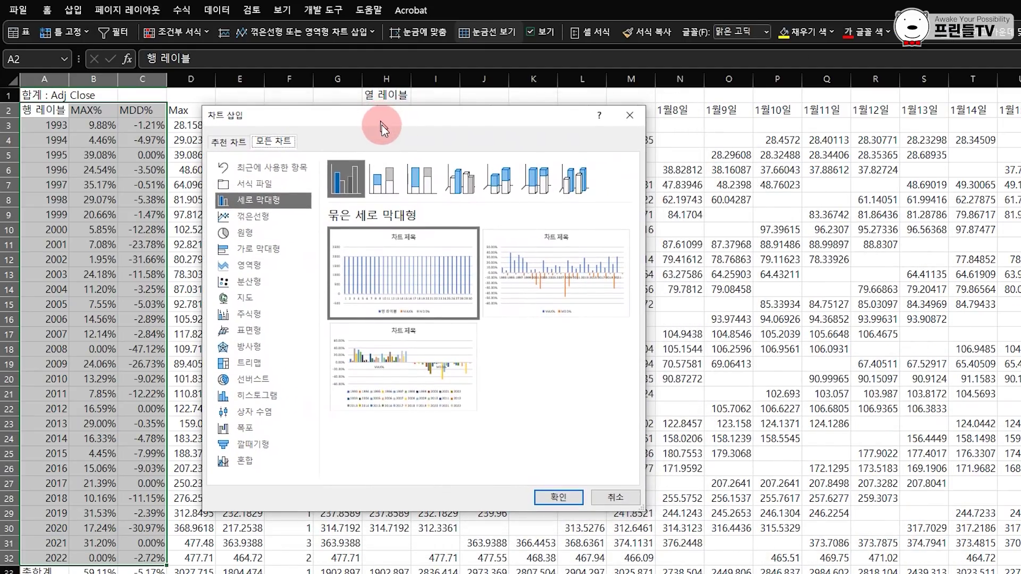
click(577, 288)
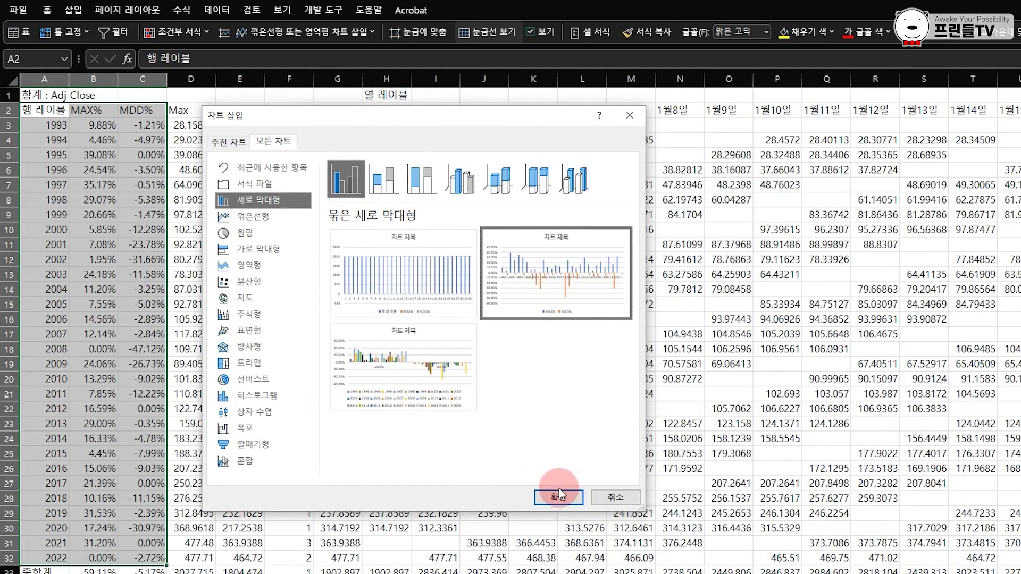
click(557, 499)
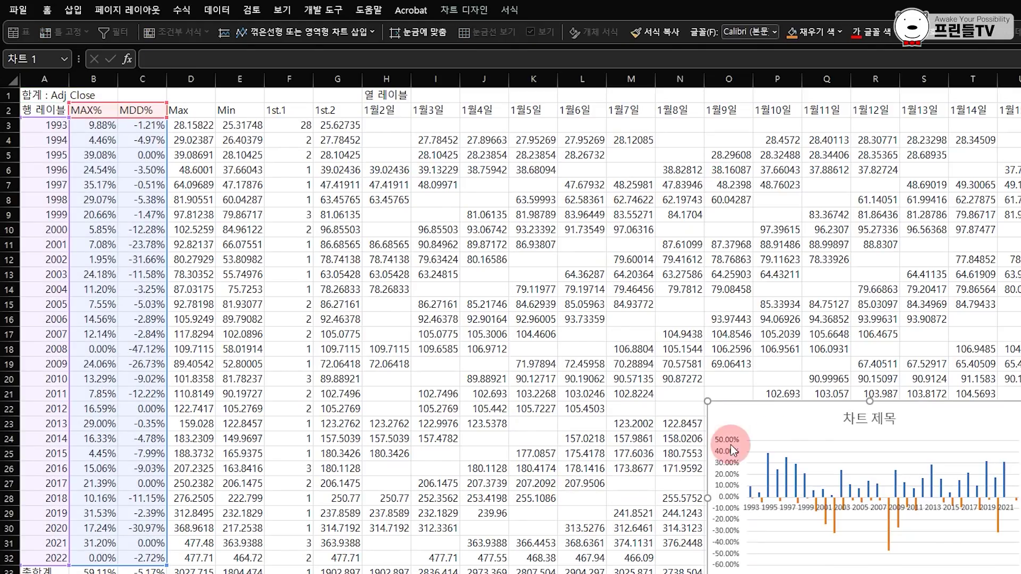
- Move the chart to a new chart sheet named Chart1
mouse_move(795, 417)
mouse_down()
mouse_move(641, 391)
mouse_move(308, 205)
mouse_move(293, 211)
mouse_up()
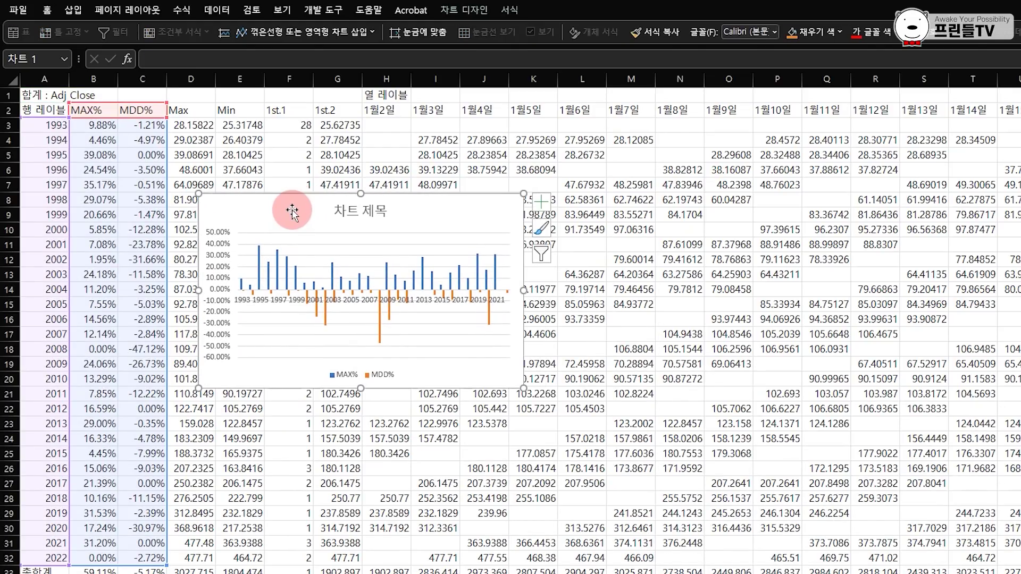
right_click(291, 211)
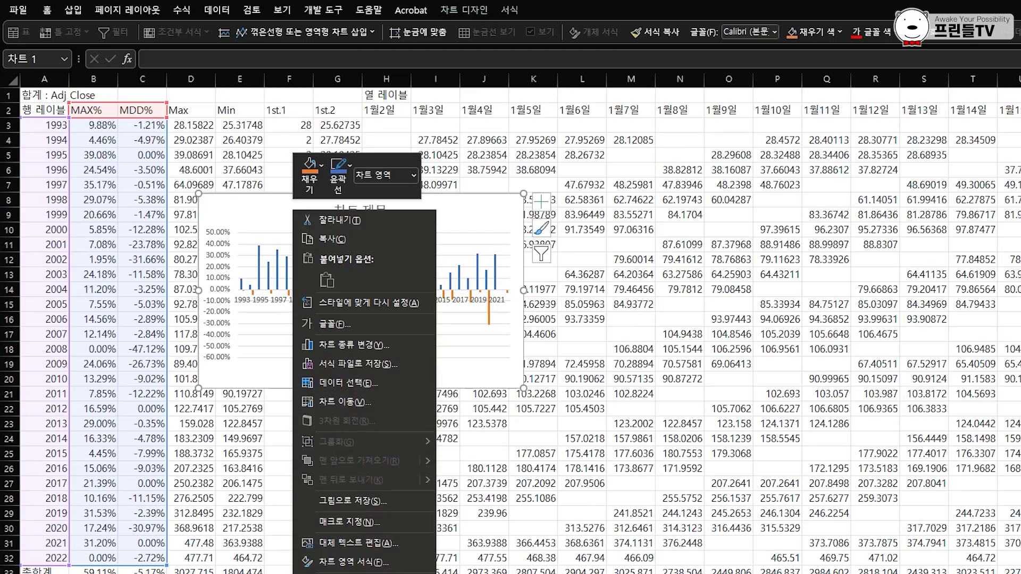
click(362, 401)
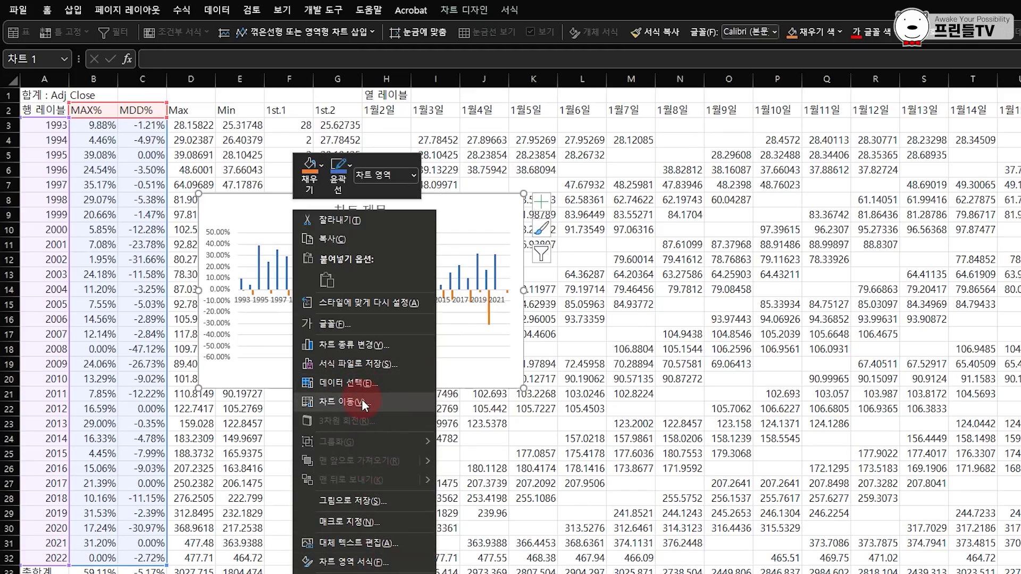
click(280, 374)
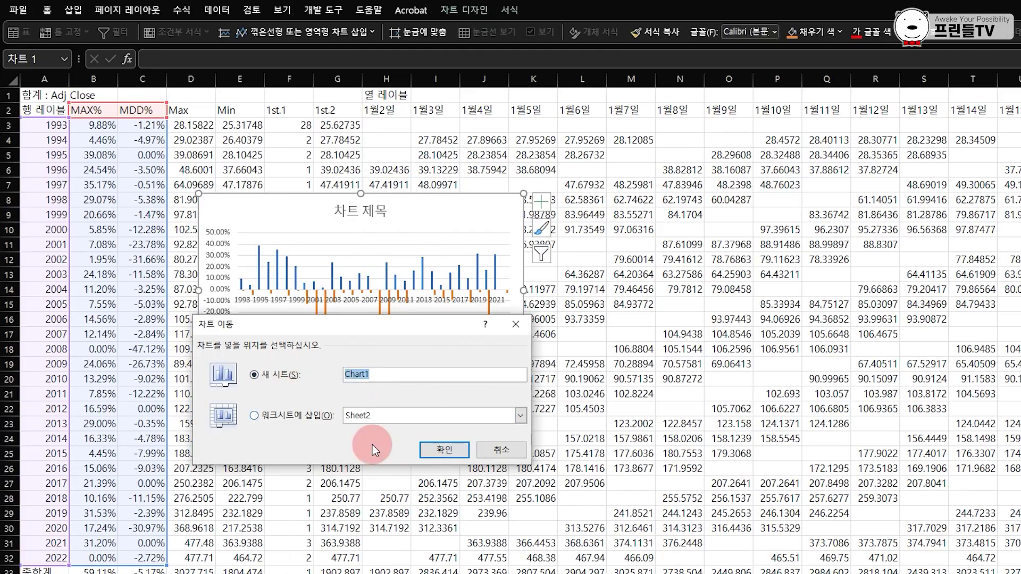
click(453, 454)
- Replace the chart title with "SPY(S&P500) Max, MDD" and apply a paste option to its formatting
click(510, 87)
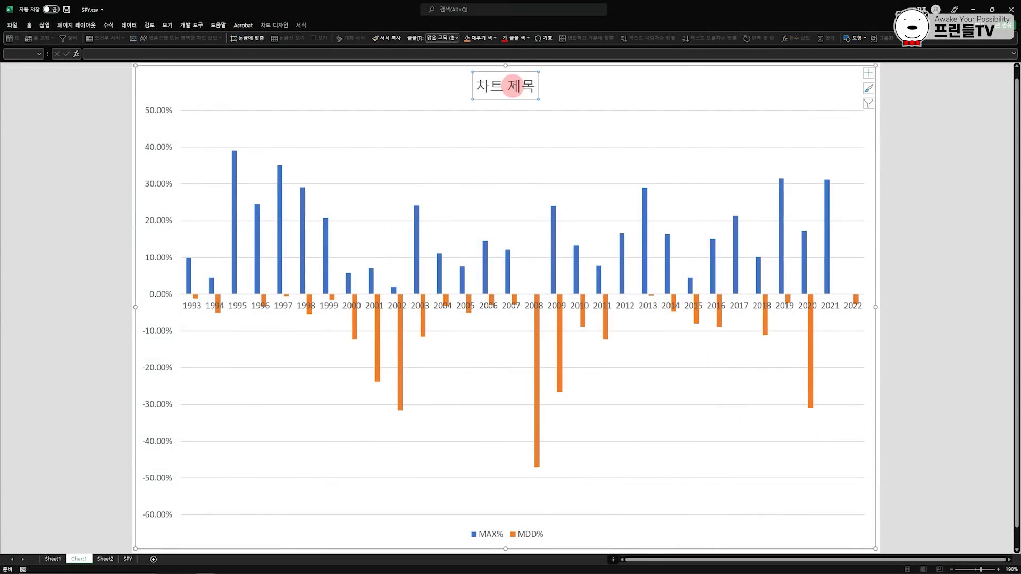
click(512, 87)
key(ctrl+a)
text(SPY(S&P500) Max, MDD)
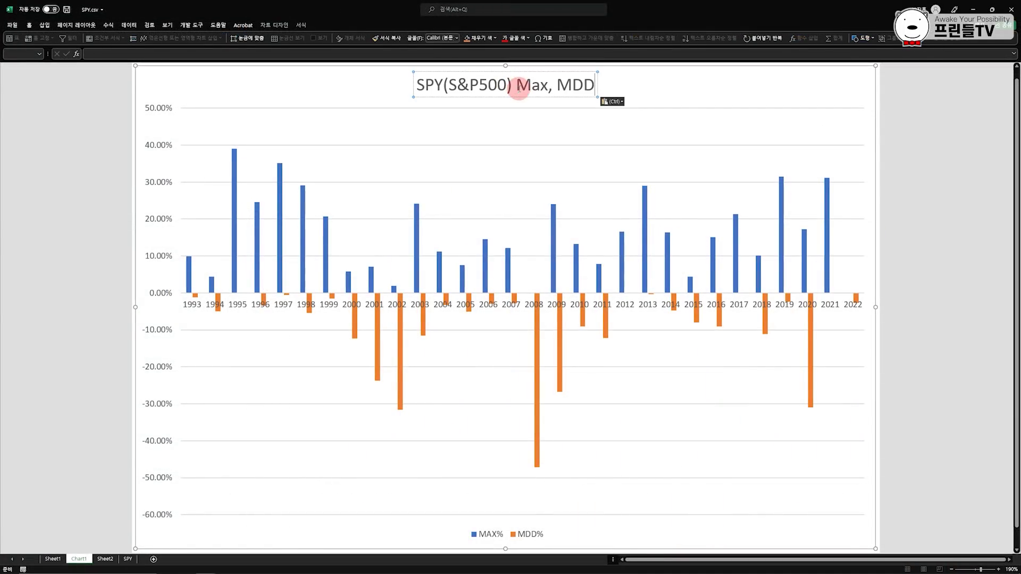
click(624, 104)
click(629, 125)
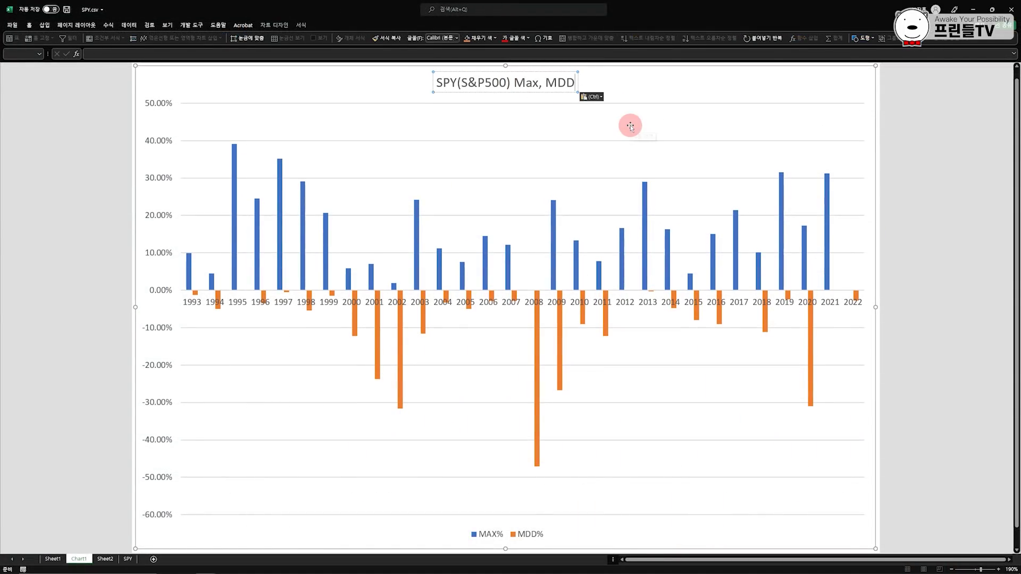
- Position the chart legend at the top, beneath the chart title
click(528, 535)
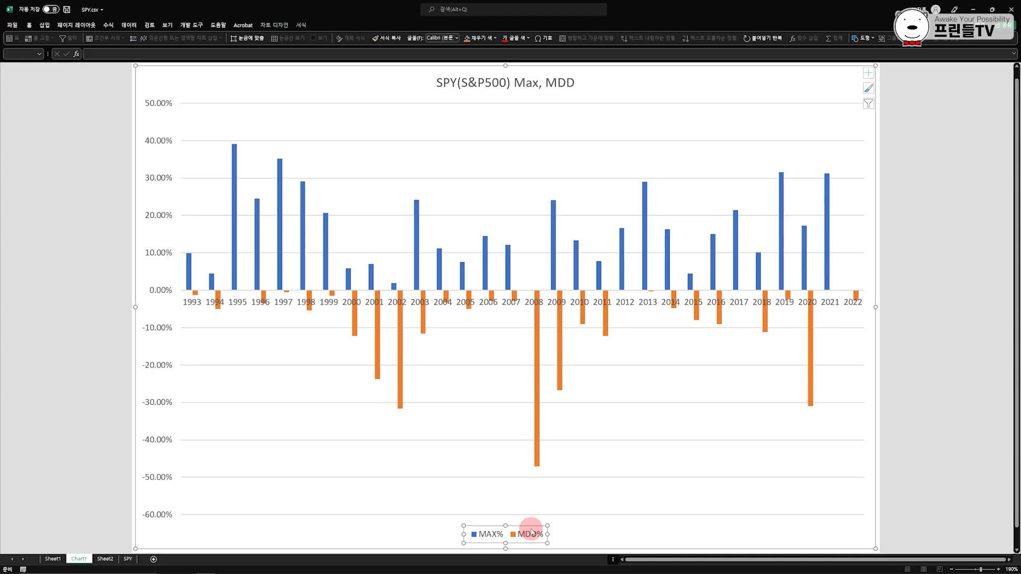
right_click(532, 526)
click(553, 528)
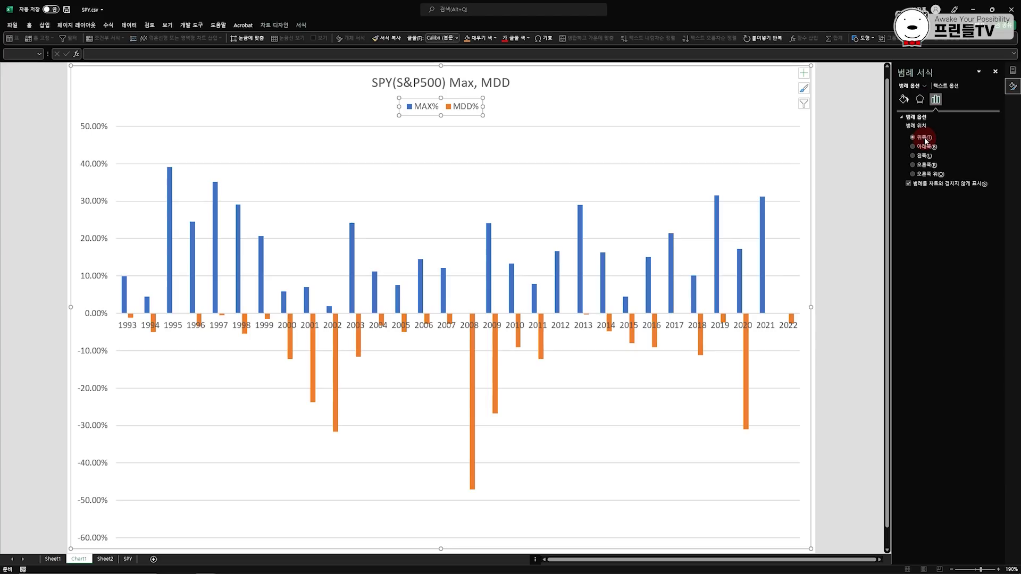
- Add data labels to both the MAX% and MDD% column series
click(170, 213)
right_click(171, 213)
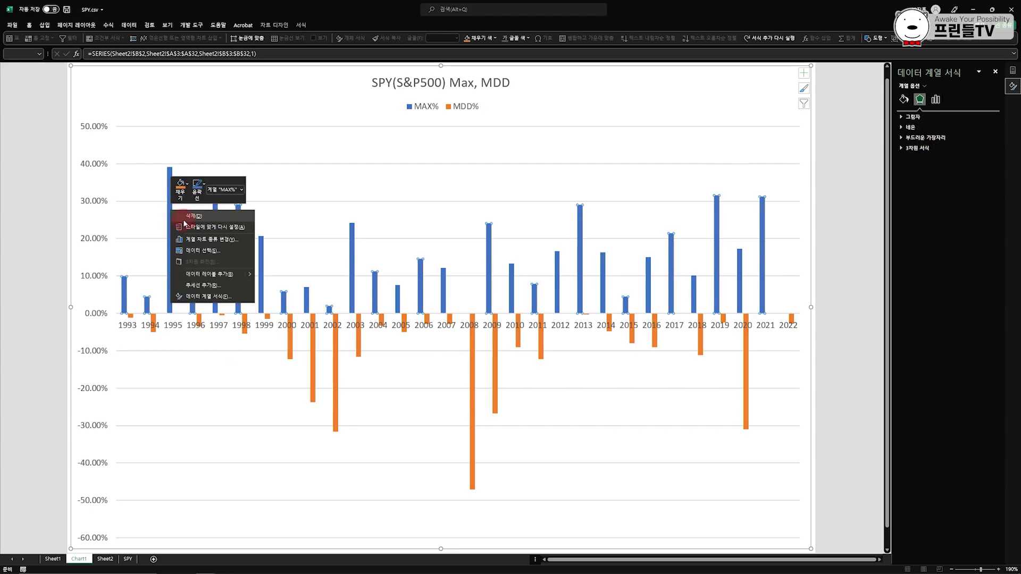
click(198, 273)
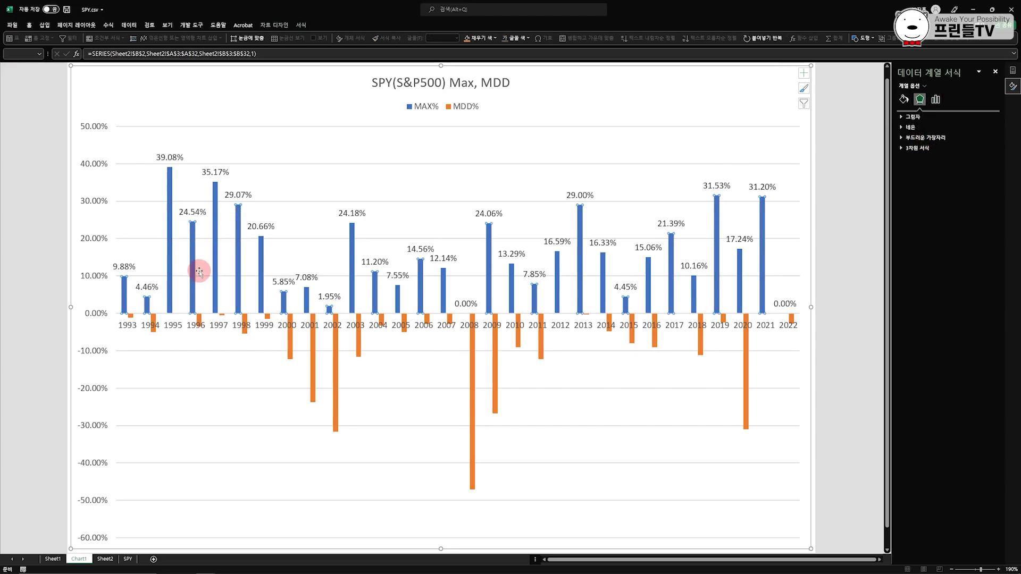
right_click(335, 371)
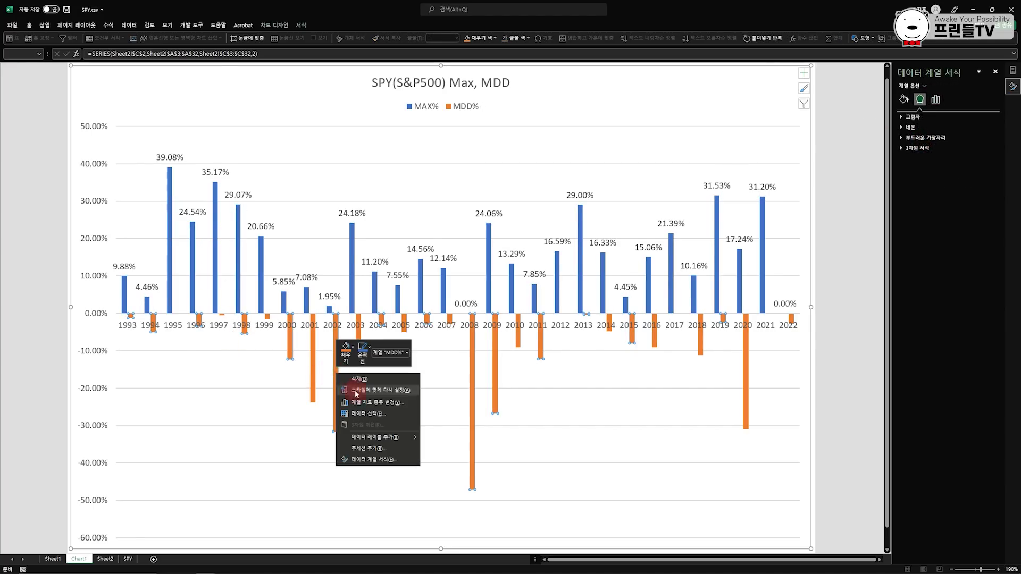
click(399, 437)
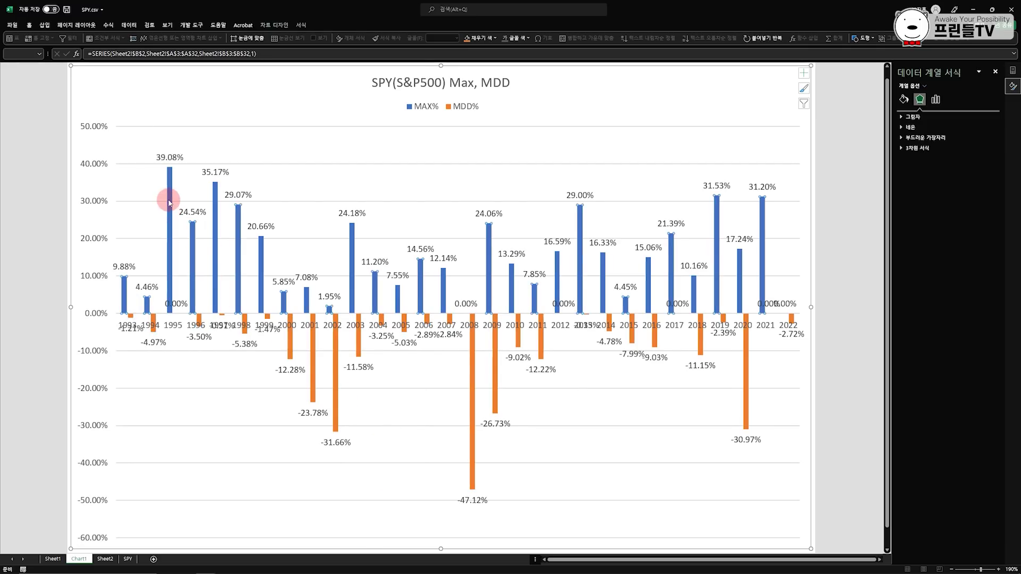
- Fill the MAX% columns with standard green and the MDD% columns with standard red
right_click(215, 230)
click(227, 215)
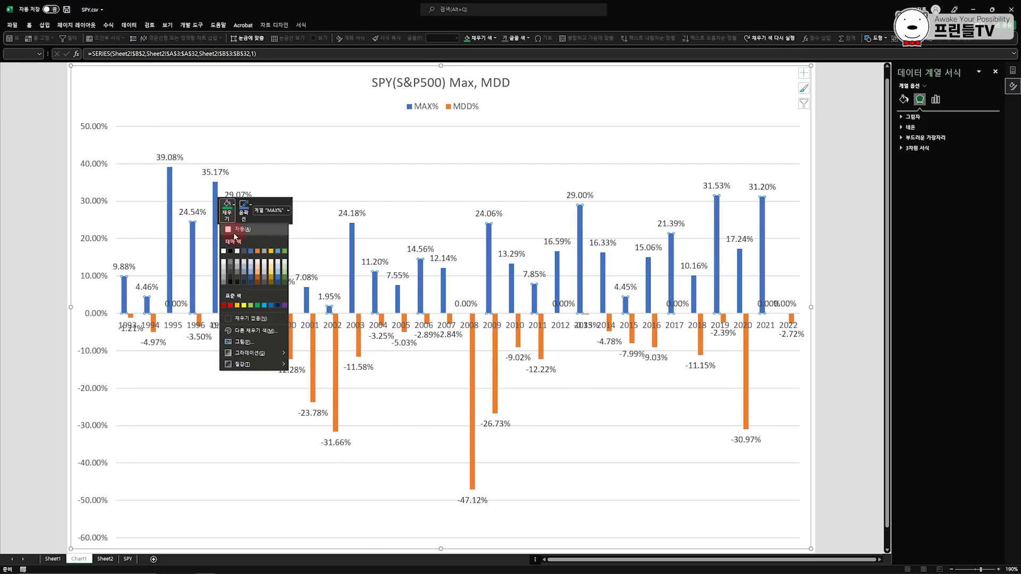
click(258, 306)
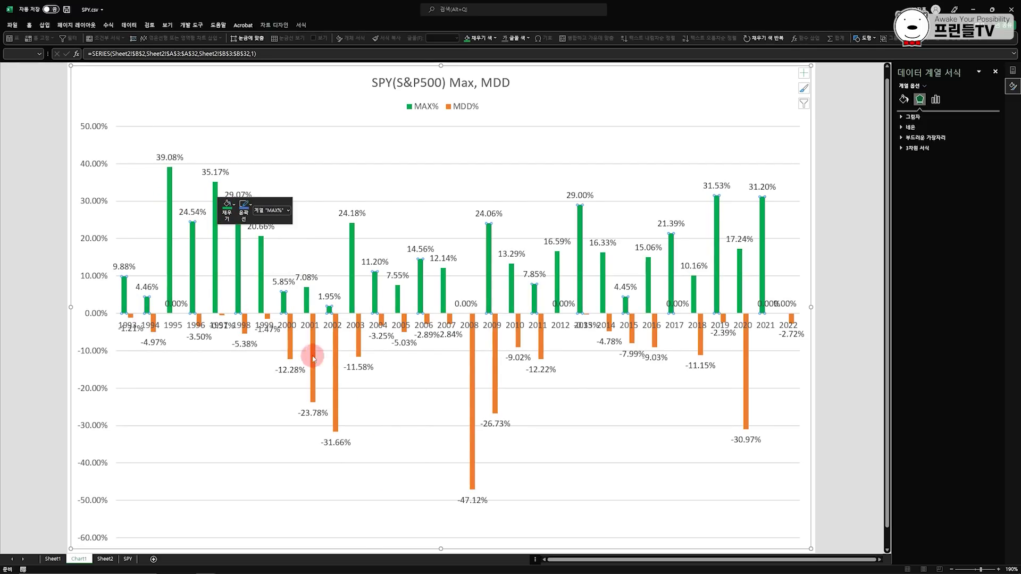
click(291, 347)
right_click(291, 347)
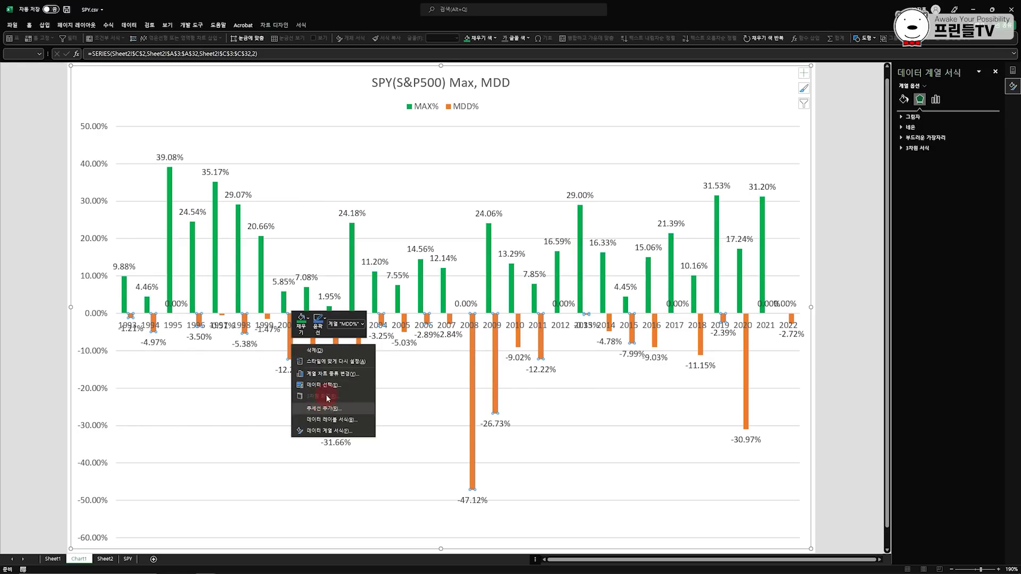
click(303, 333)
click(305, 419)
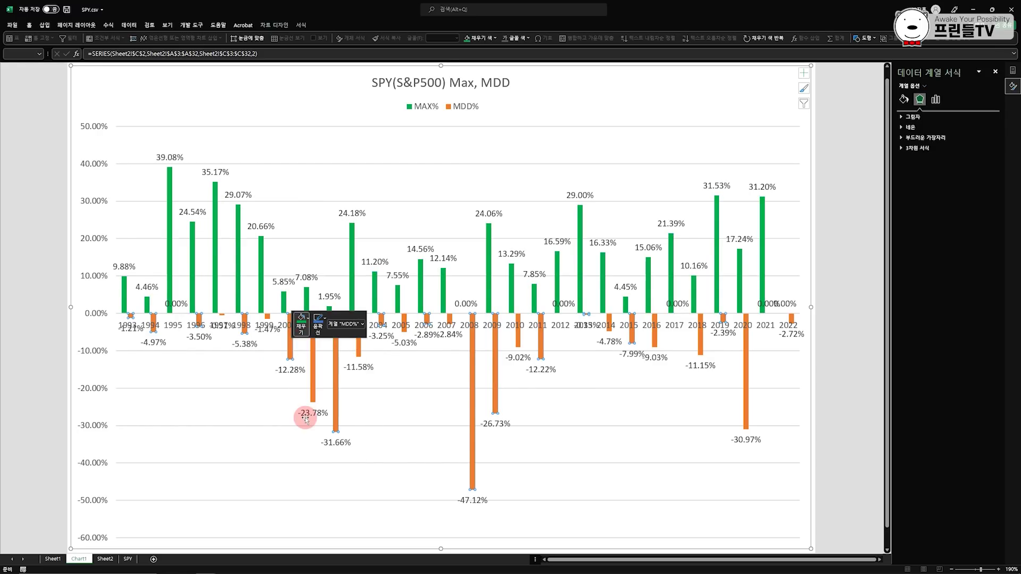
- Format the MAX% data labels with a green font and bold text
click(231, 193)
right_click(230, 192)
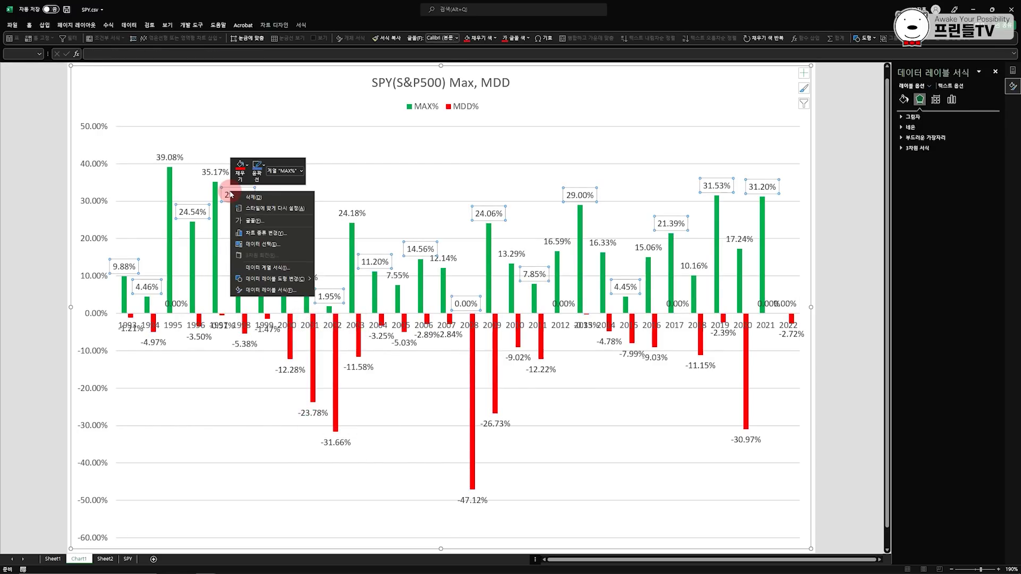
click(29, 25)
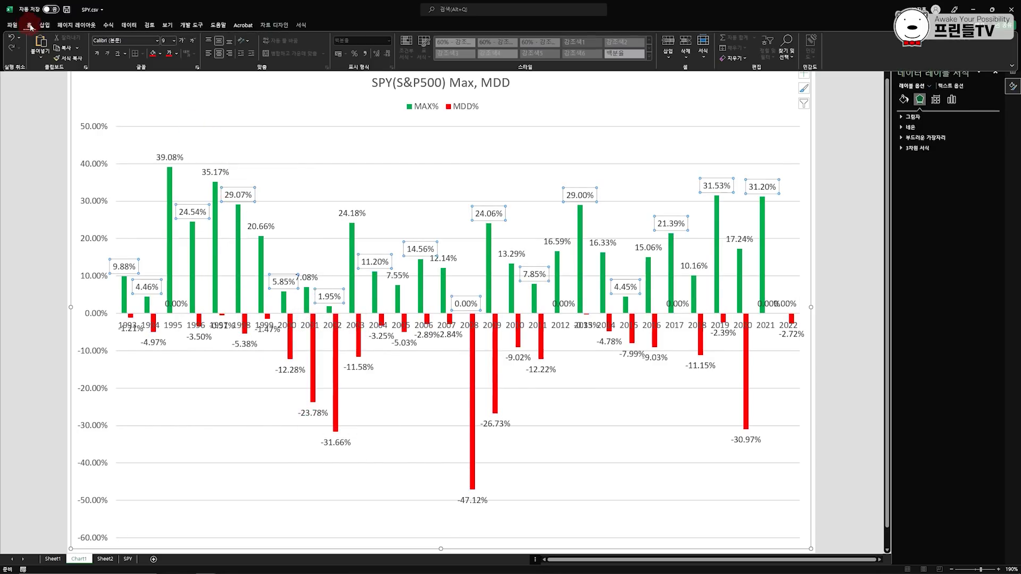
click(176, 55)
click(202, 141)
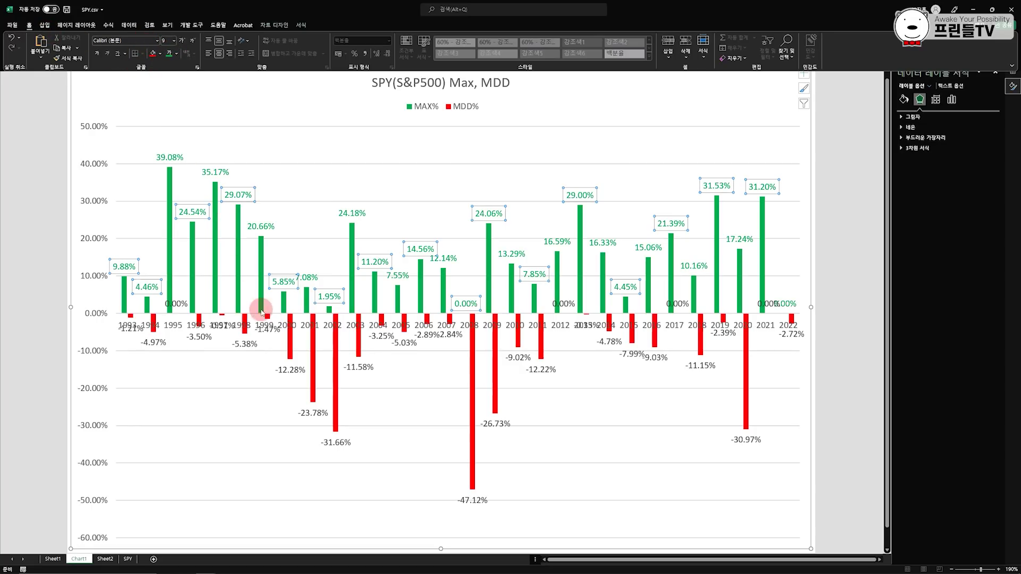
key(ctrl+b)
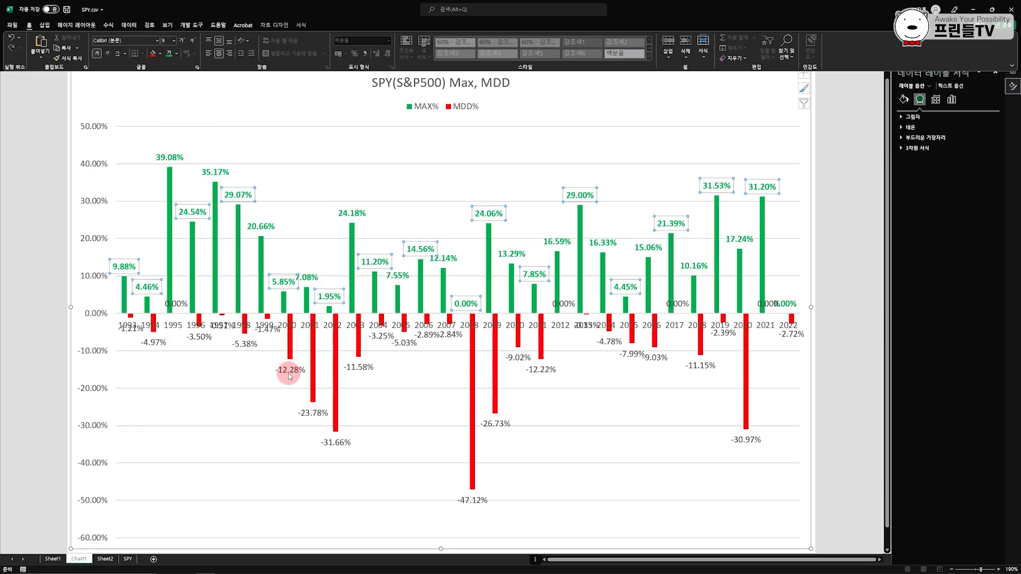
- Format the MDD% data labels with a red font and bold text
click(288, 368)
right_click(287, 371)
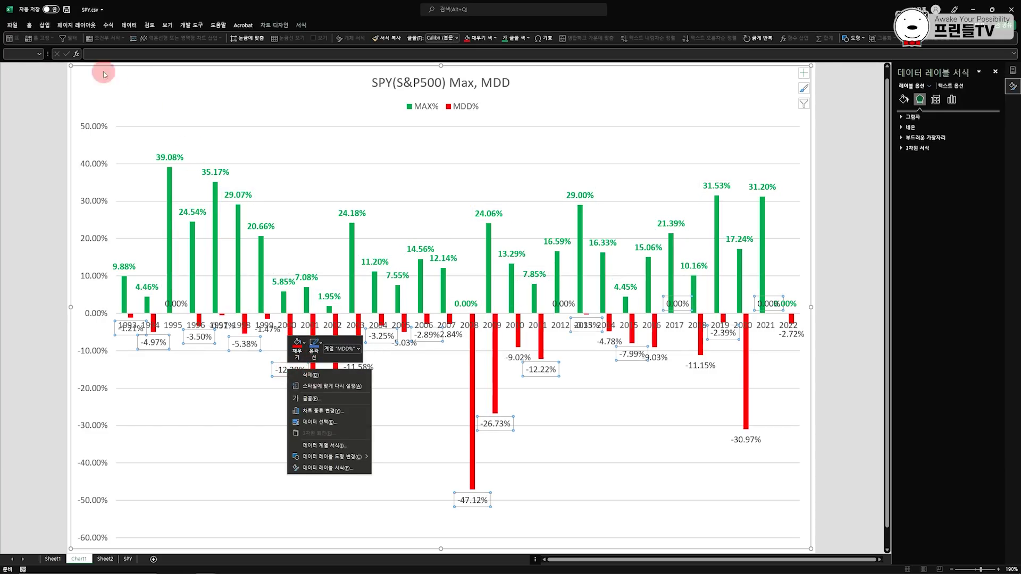
click(30, 25)
click(176, 54)
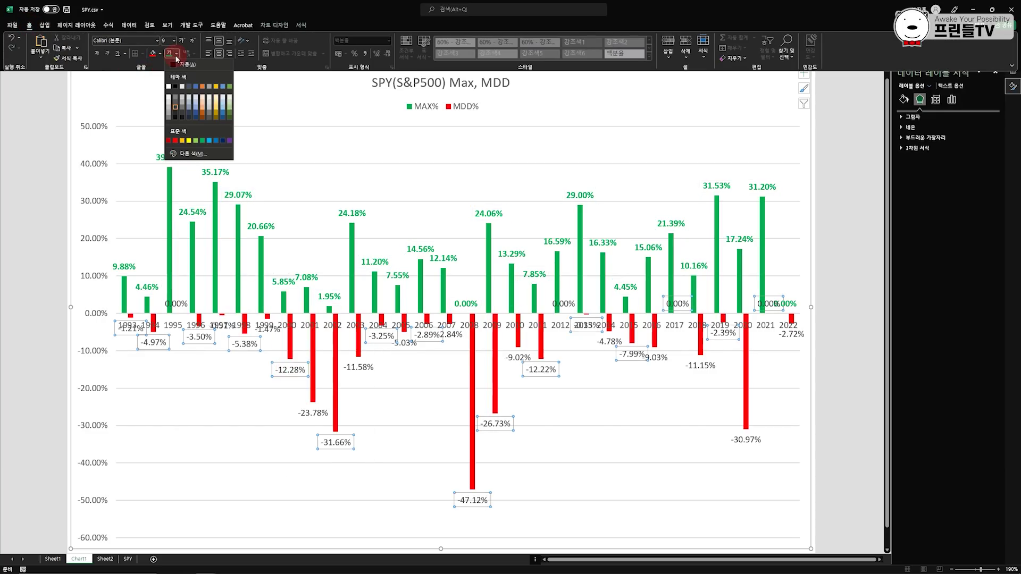
click(177, 141)
key(ctrl+b)
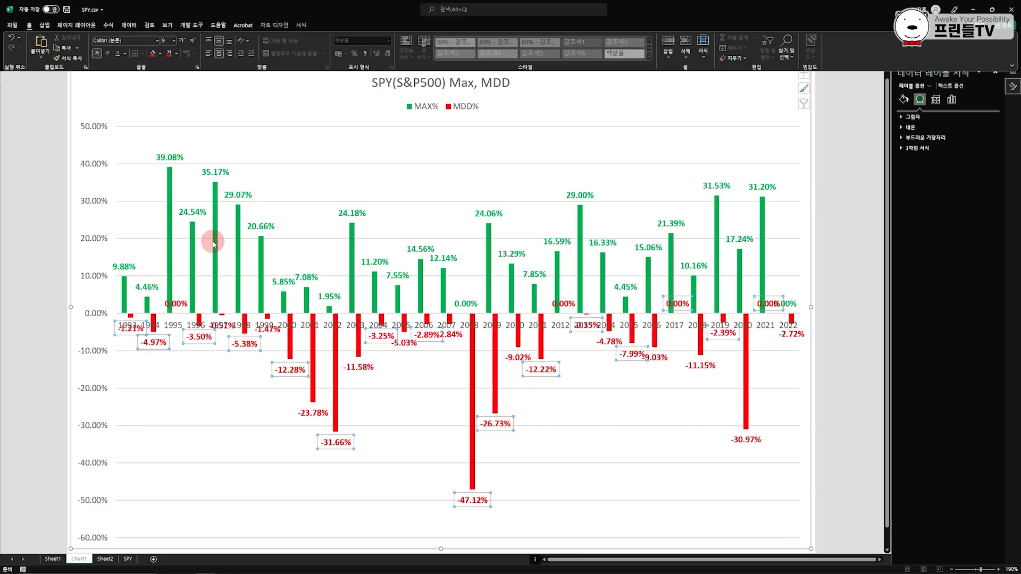
- Set the label position of the year axis to Low so the years sit below the columns
click(775, 328)
click(901, 262)
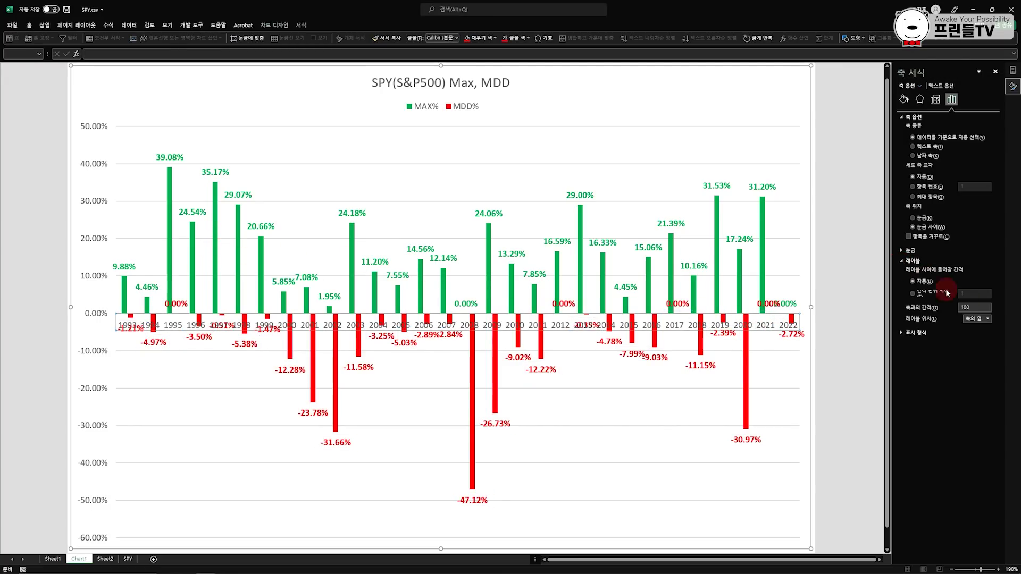
click(986, 319)
click(982, 344)
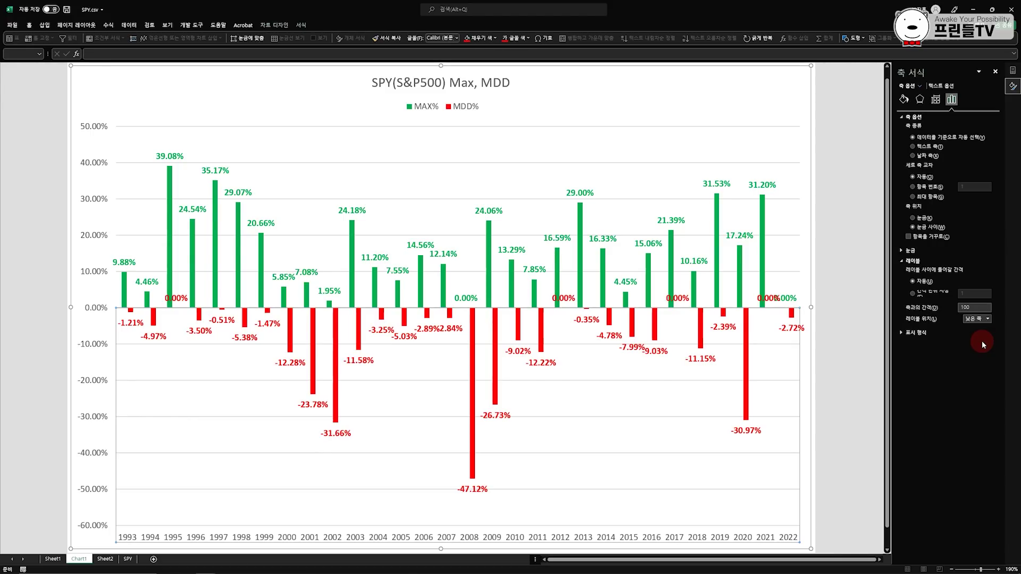
- Set the vertical axis bounds to a minimum of -0.5 and a maximum of 0.4
click(99, 235)
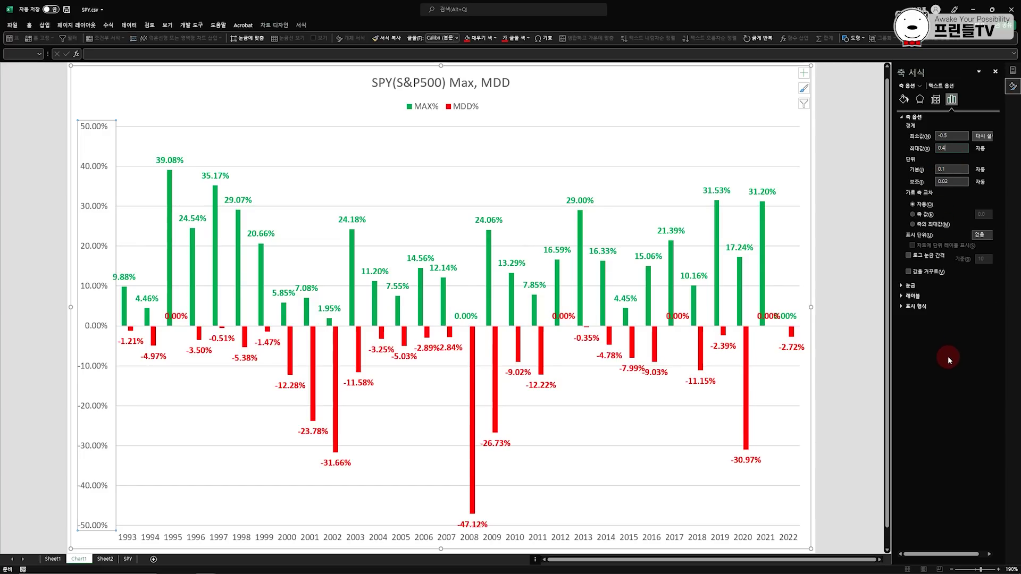
click(858, 370)
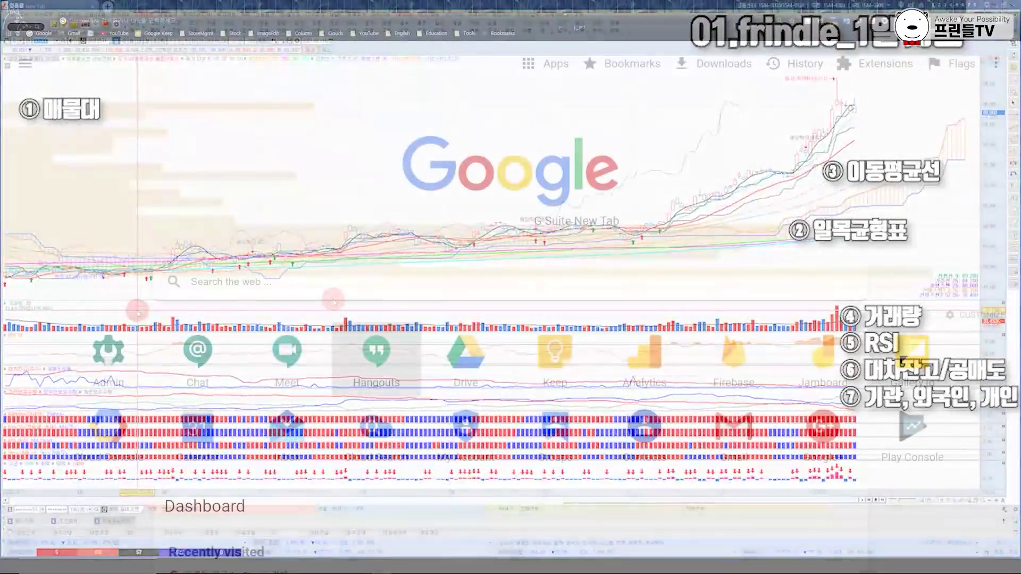
- Switch to Chrome, search Google for "프린들 연구소", and open the frindle.co.kr online course site
click(337, 280)
text(프린들 연구소)
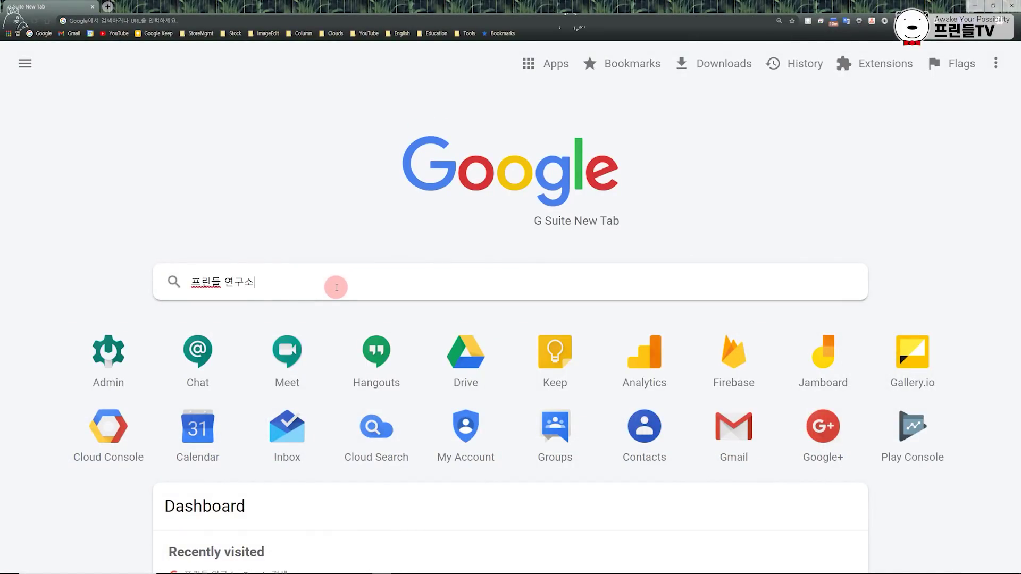
key(Return)
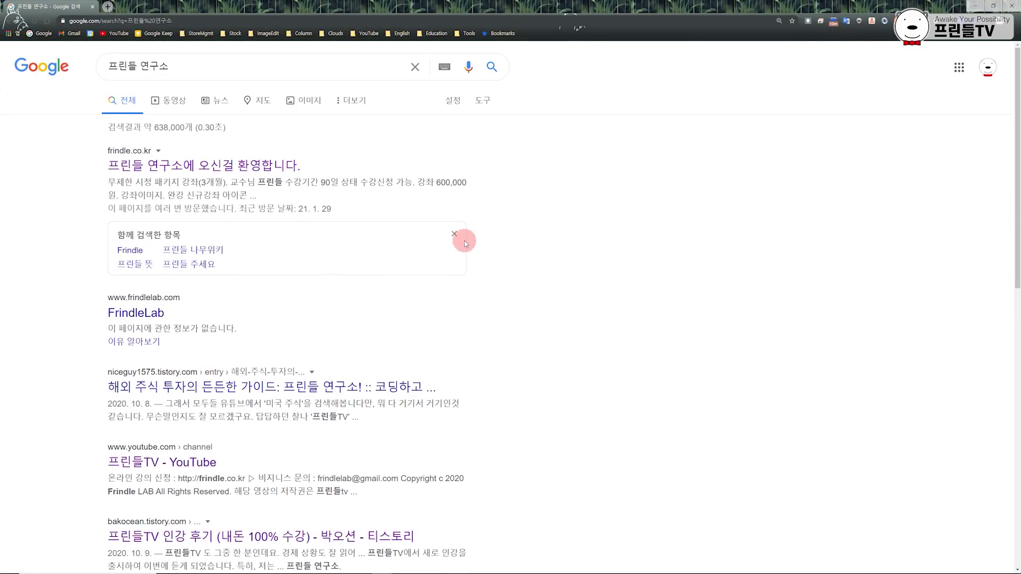
click(281, 167)
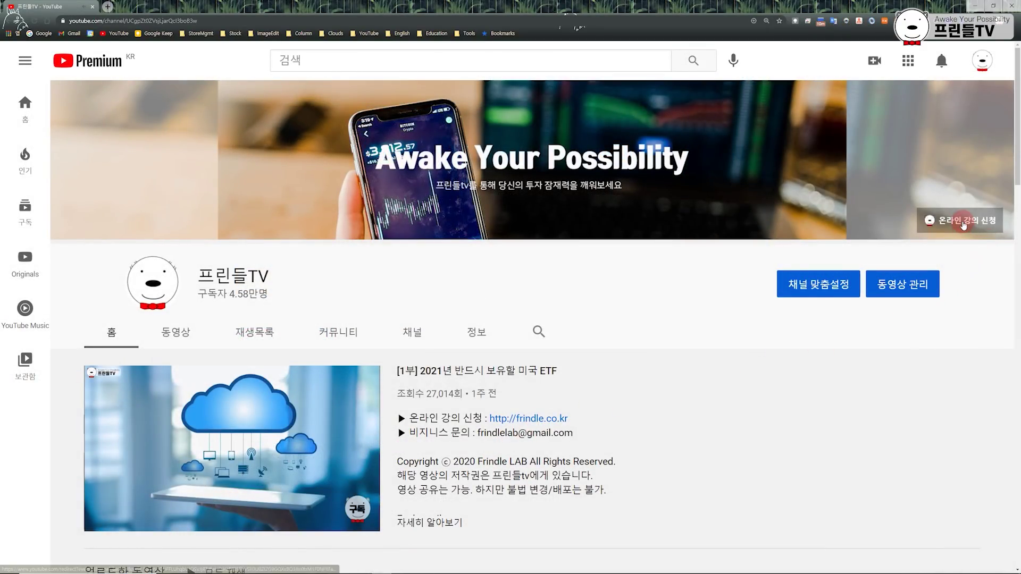
click(963, 222)
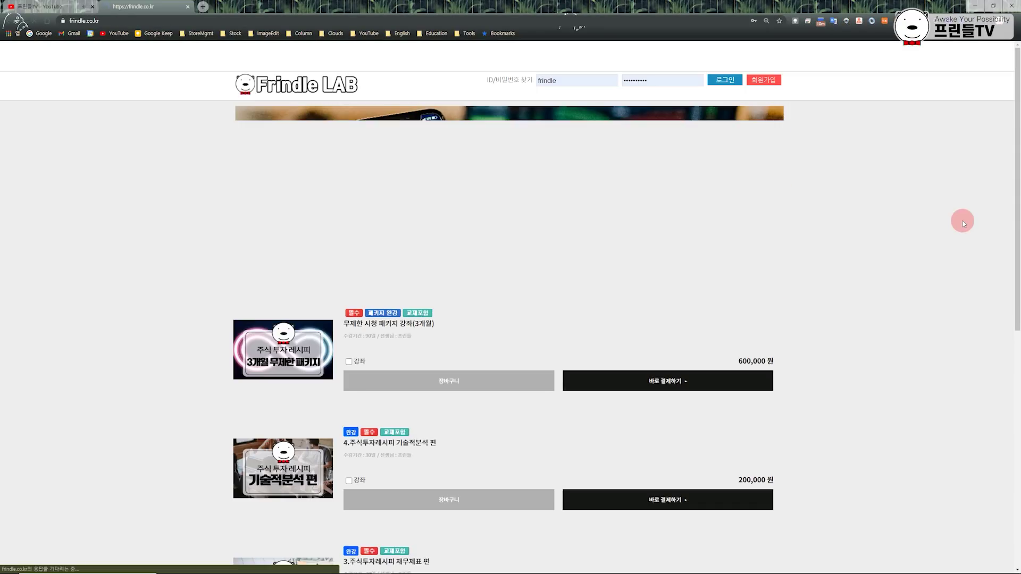